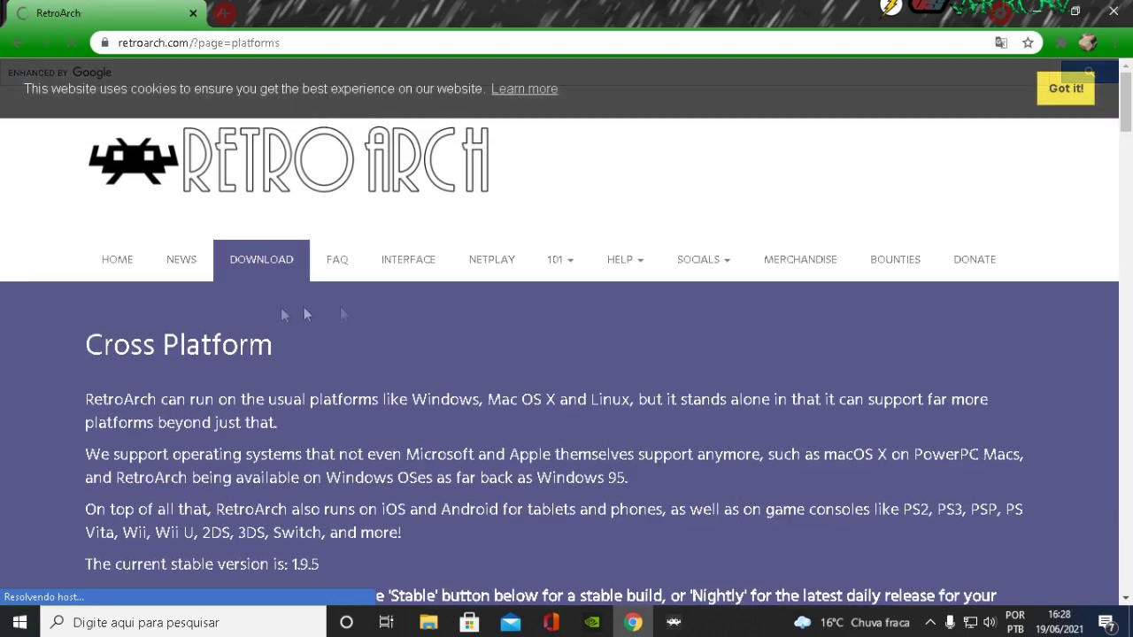
Look through the supported platforms on the RetroArch download page, from the Windows versions down to the game consoles.
{"action": "scroll", "coordinate": [255, 270], "scroll_direction": "down", "scroll_amount": 9}
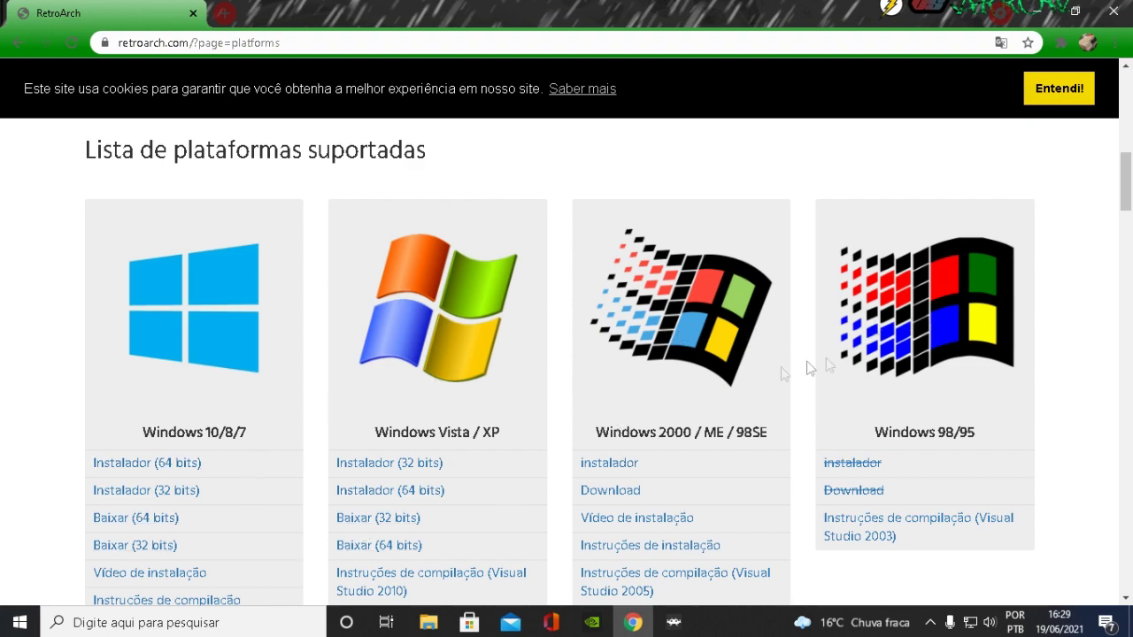
{"action": "scroll", "coordinate": [1098, 344], "scroll_direction": "down", "scroll_amount": 6}
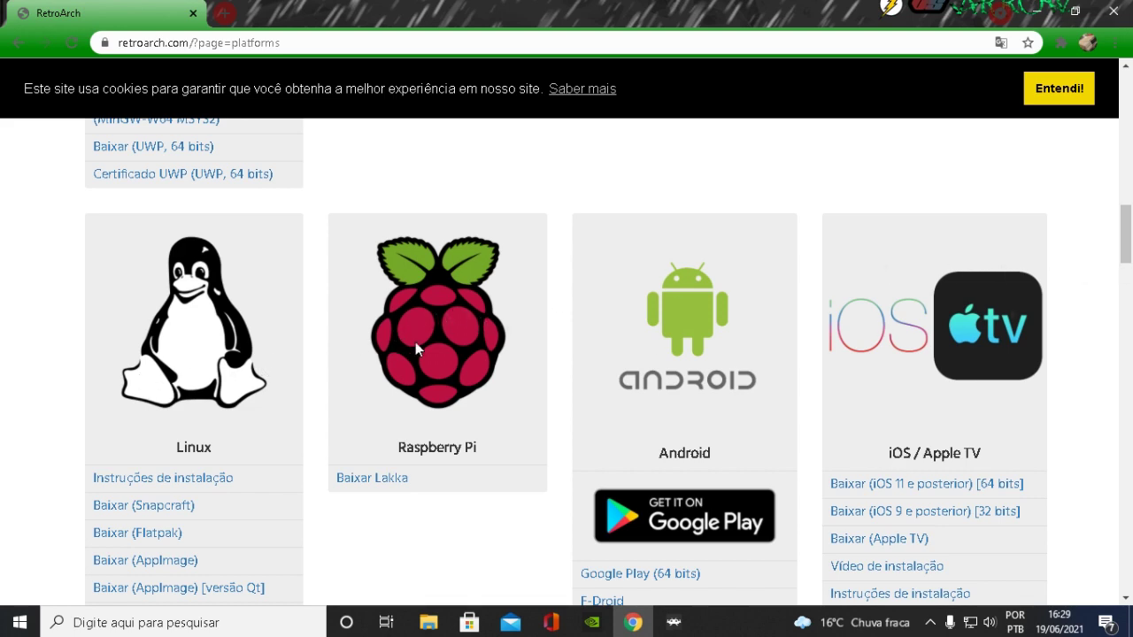
{"action": "scroll", "coordinate": [415, 342], "scroll_direction": "down", "scroll_amount": 6}
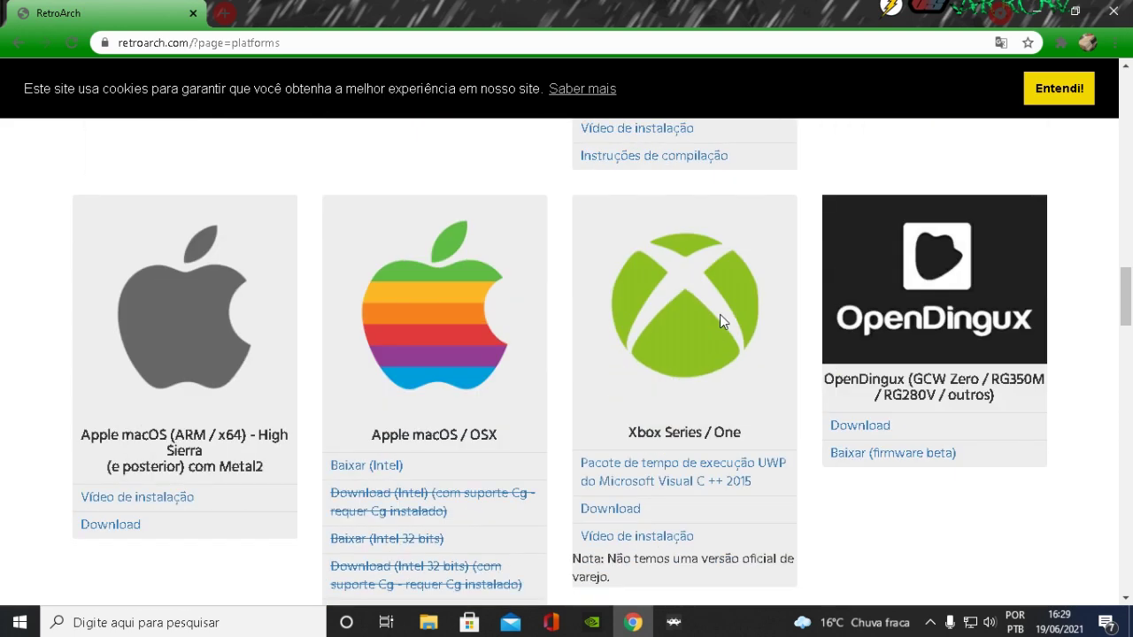
{"action": "scroll", "coordinate": [708, 321], "scroll_direction": "down", "scroll_amount": 1}
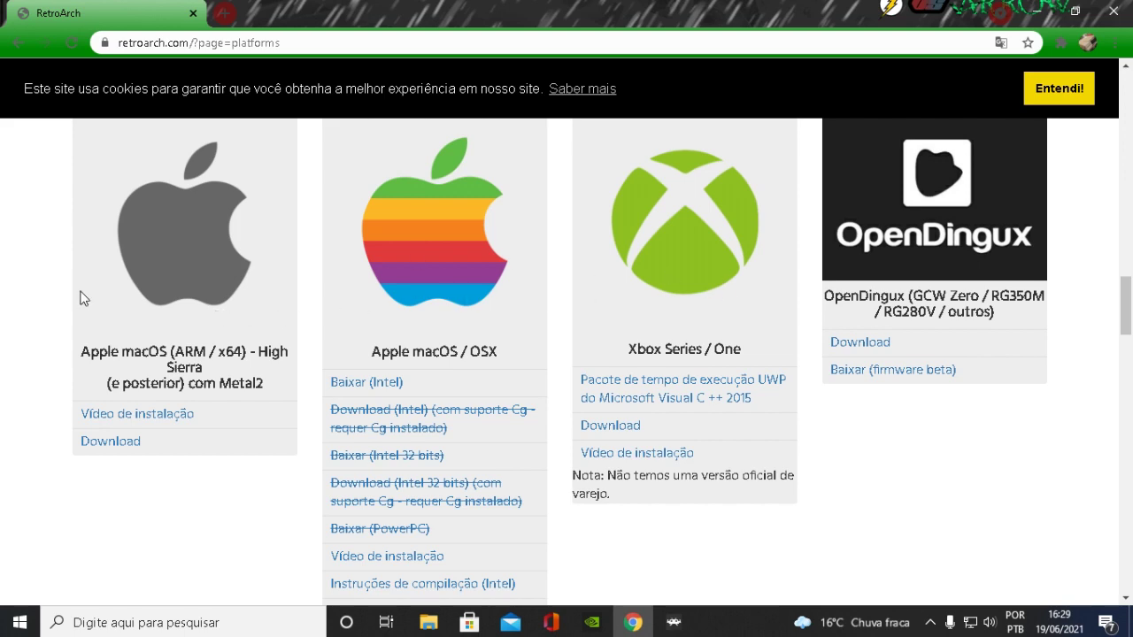
{"action": "scroll", "coordinate": [822, 257], "scroll_direction": "down", "scroll_amount": 1}
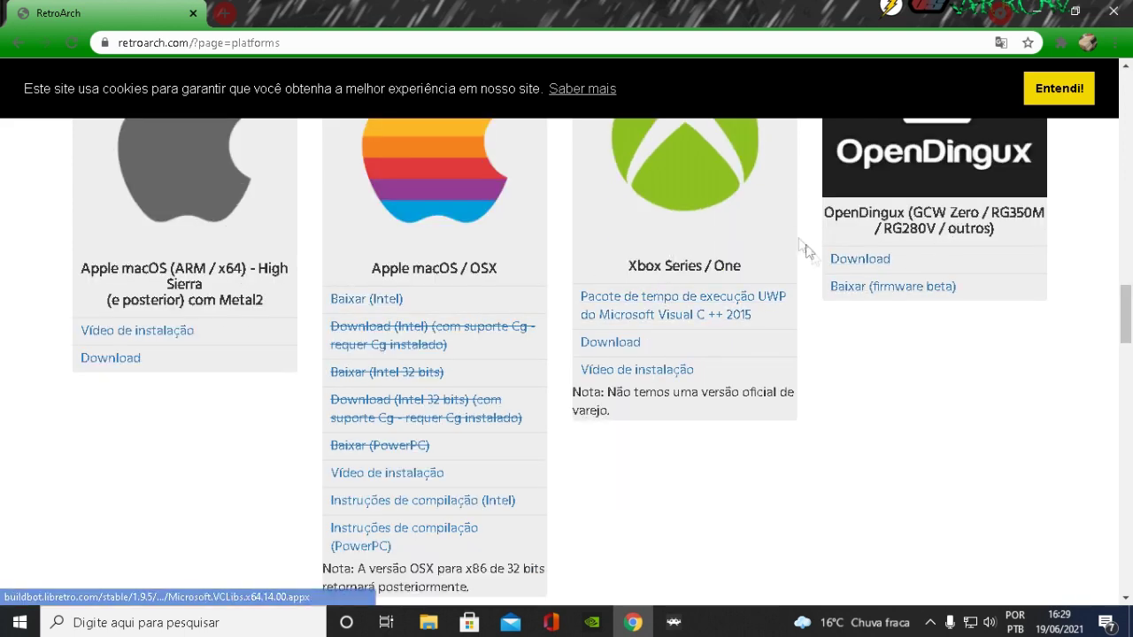
{"action": "scroll", "coordinate": [814, 292], "scroll_direction": "down", "scroll_amount": 1}
{"action": "scroll", "coordinate": [818, 326], "scroll_direction": "down", "scroll_amount": 3}
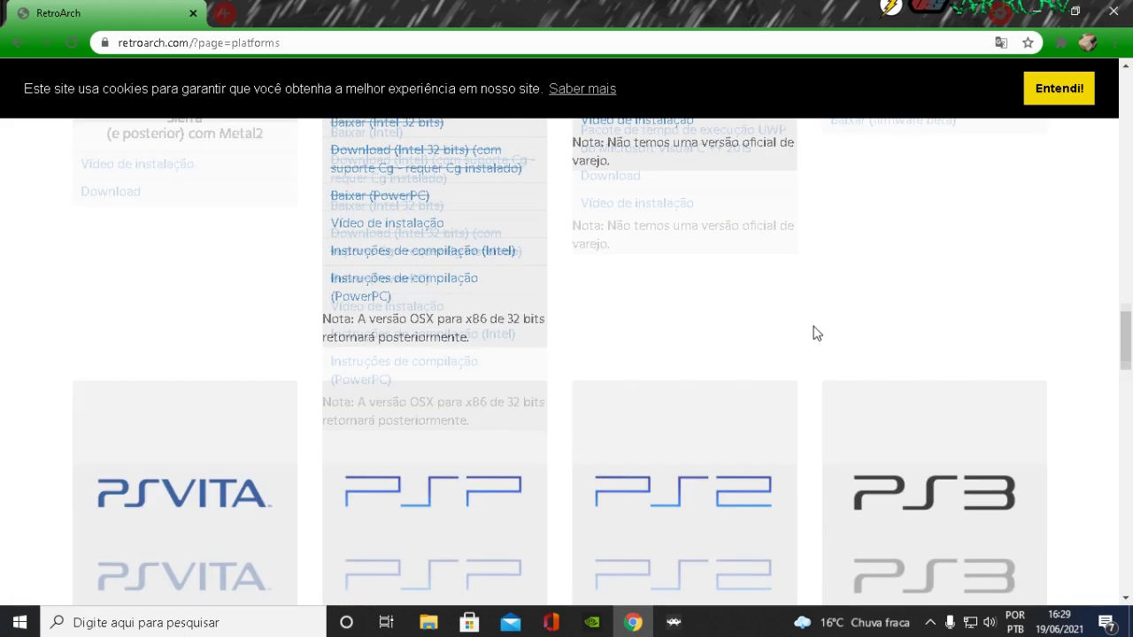
{"action": "scroll", "coordinate": [816, 333], "scroll_direction": "down", "scroll_amount": 1}
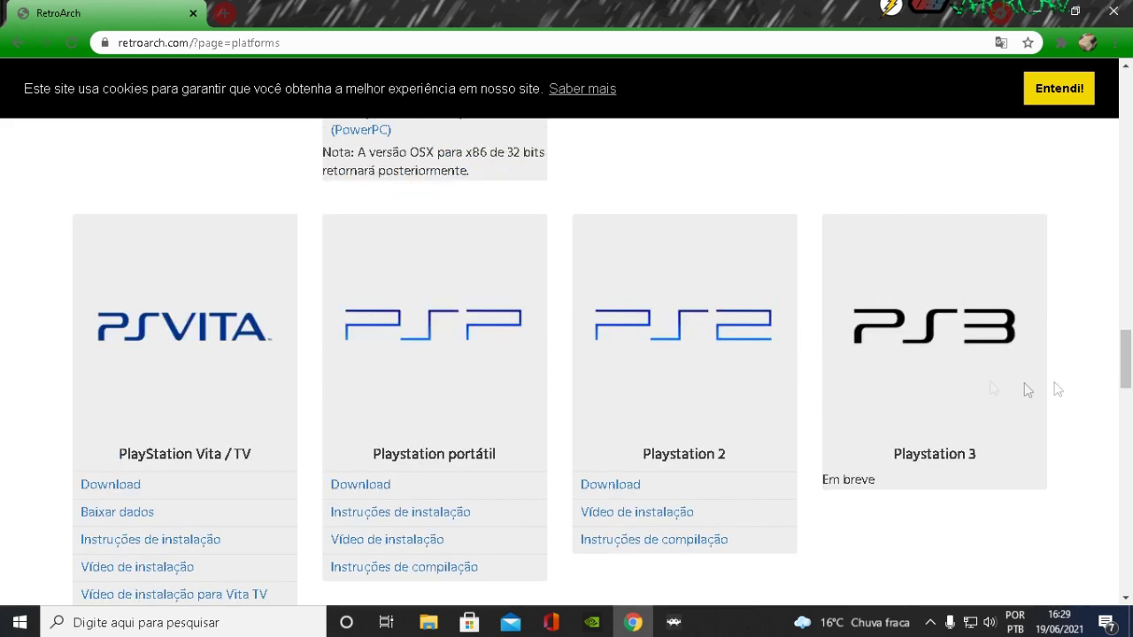
{"action": "scroll", "coordinate": [1029, 373], "scroll_direction": "down", "scroll_amount": 6}
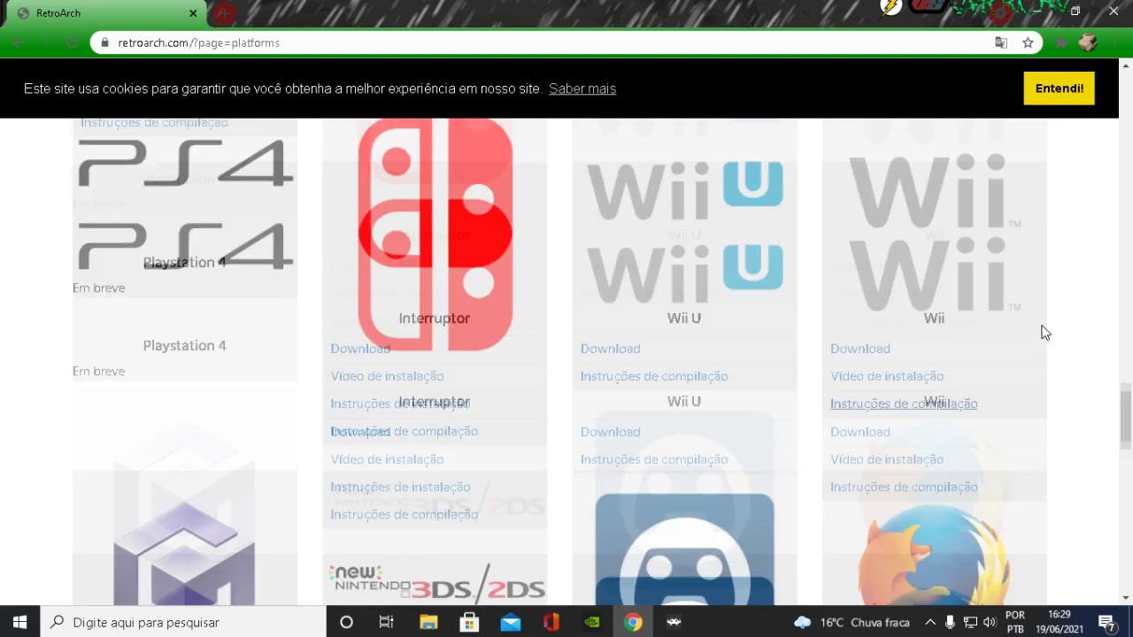
Go back up the download page and examine the installer and download options for each Windows version.
{"action": "scroll", "coordinate": [1042, 333], "scroll_direction": "up", "scroll_amount": 7}
{"action": "scroll", "coordinate": [1042, 332], "scroll_direction": "up", "scroll_amount": 15}
{"action": "scroll", "coordinate": [1045, 332], "scroll_direction": "down", "scroll_amount": 7}
{"action": "scroll", "coordinate": [1046, 333], "scroll_direction": "up", "scroll_amount": 7}
{"action": "scroll", "coordinate": [1045, 332], "scroll_direction": "down", "scroll_amount": 5}
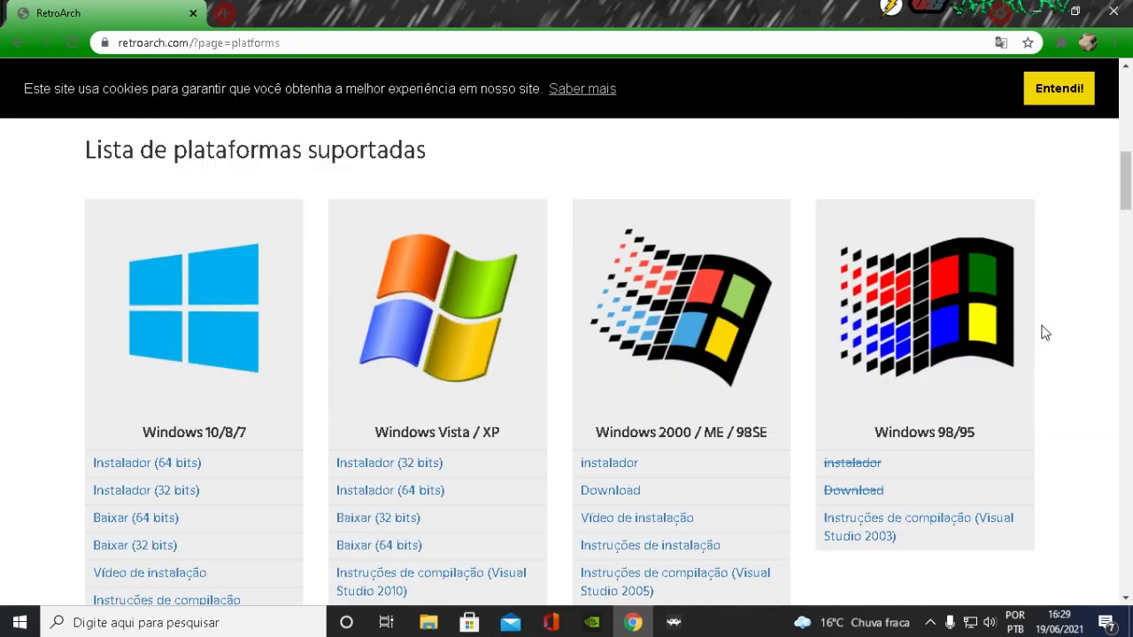
{"action": "scroll", "coordinate": [1045, 333], "scroll_direction": "up", "scroll_amount": 6}
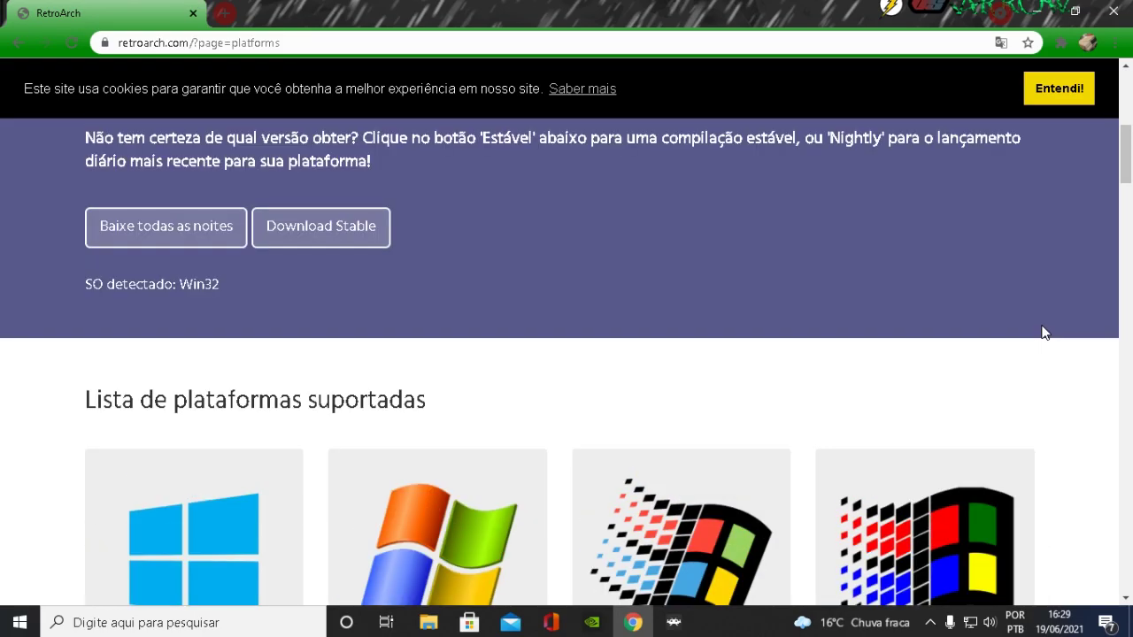
{"action": "scroll", "coordinate": [1042, 332], "scroll_direction": "down", "scroll_amount": 6}
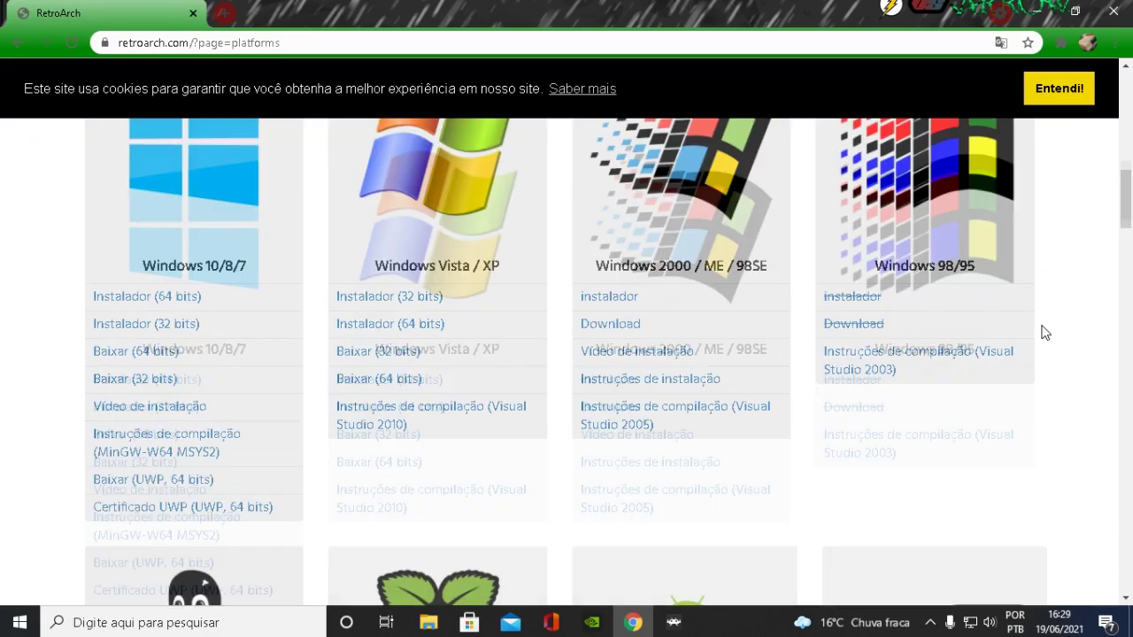
{"action": "scroll", "coordinate": [1043, 333], "scroll_direction": "up", "scroll_amount": 7}
{"action": "scroll", "coordinate": [1042, 333], "scroll_direction": "down", "scroll_amount": 6}
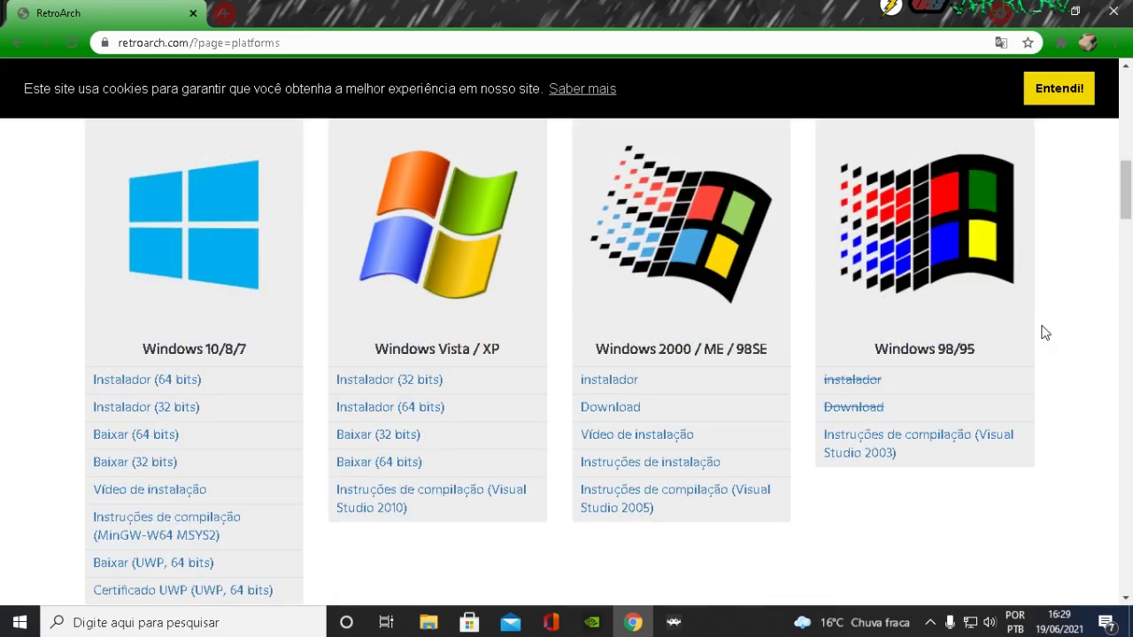
{"action": "scroll", "coordinate": [1046, 333], "scroll_direction": "down", "scroll_amount": 3}
{"action": "scroll", "coordinate": [1044, 333], "scroll_direction": "up", "scroll_amount": 4}
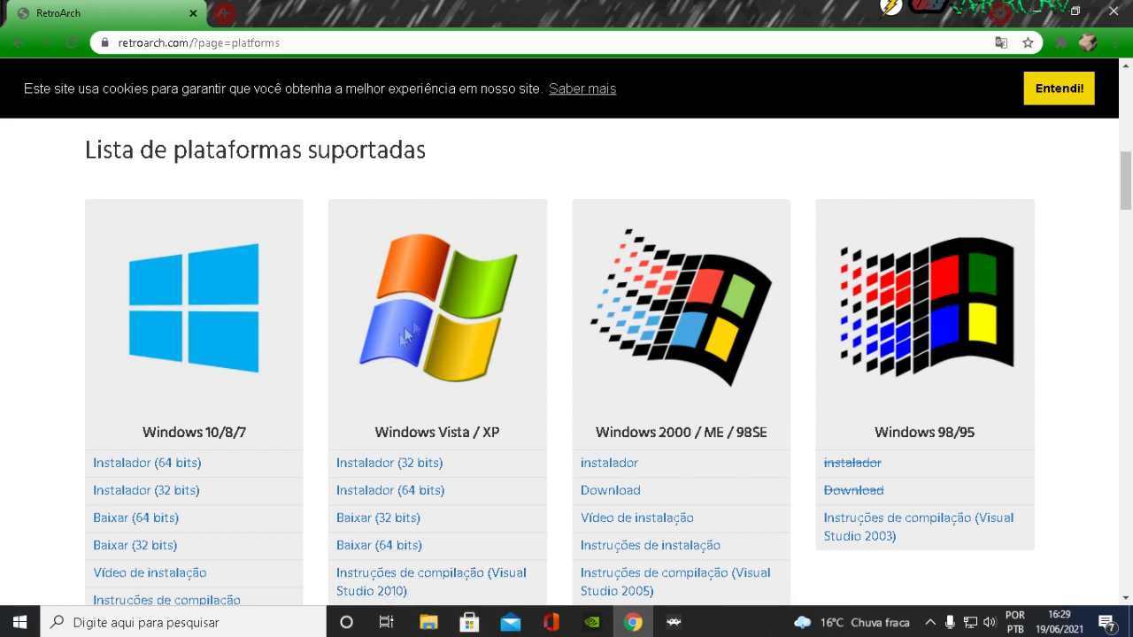
Open the properties of Este Computador from File Explorer and maximize the system information window.
{"action": "left_click", "coordinate": [427, 623]}
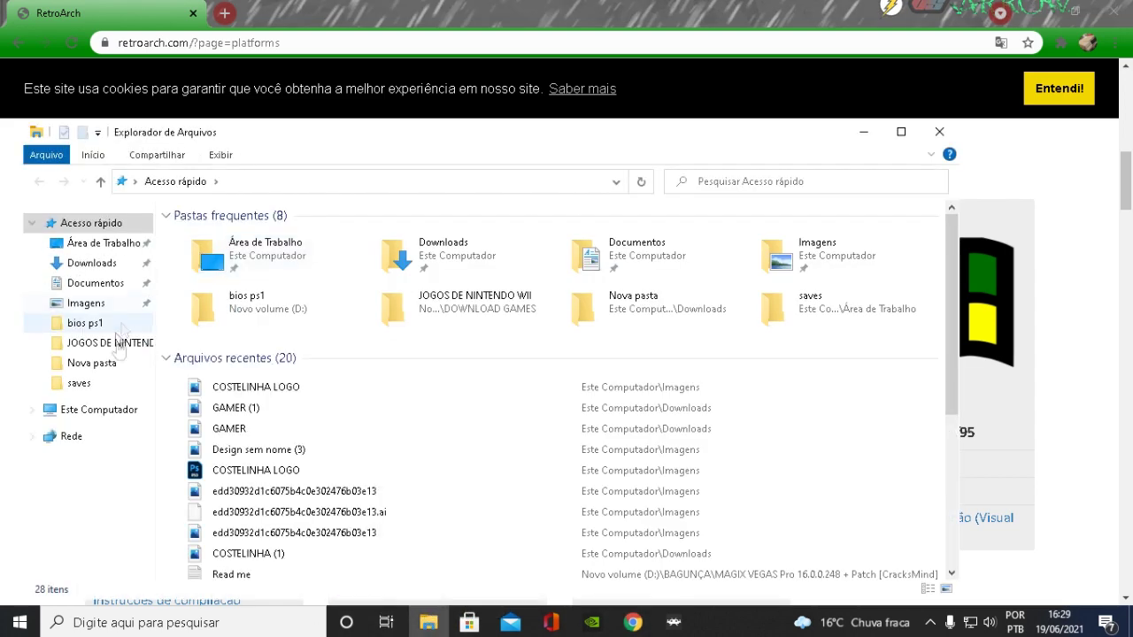
{"action": "right_click", "coordinate": [111, 410]}
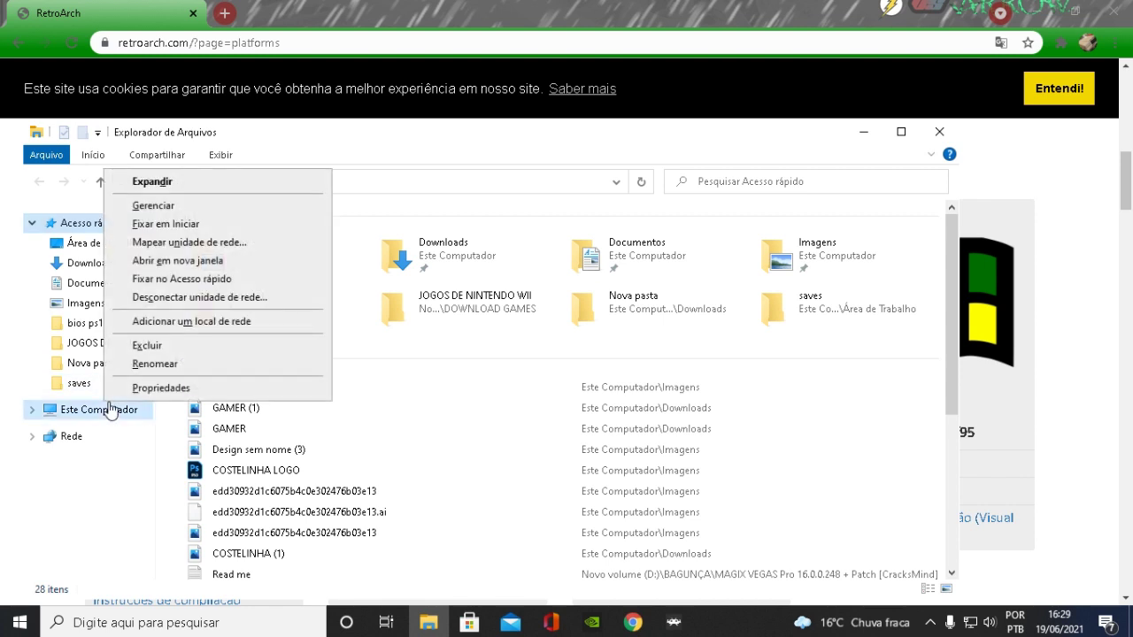
{"action": "left_click", "coordinate": [142, 388]}
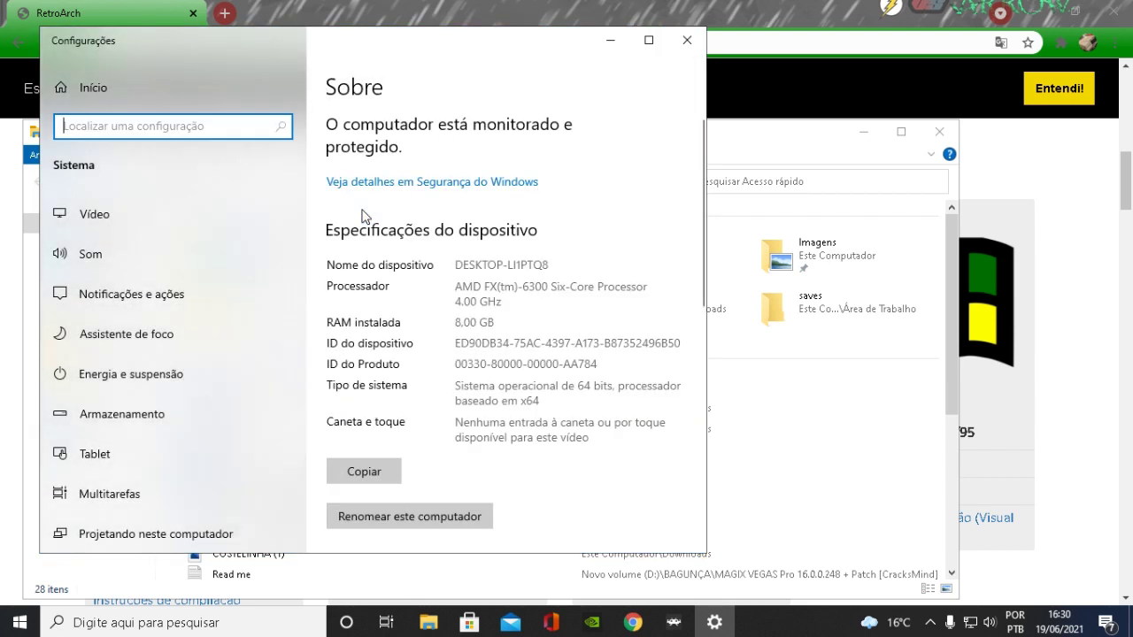
{"action": "left_click", "coordinate": [652, 43]}
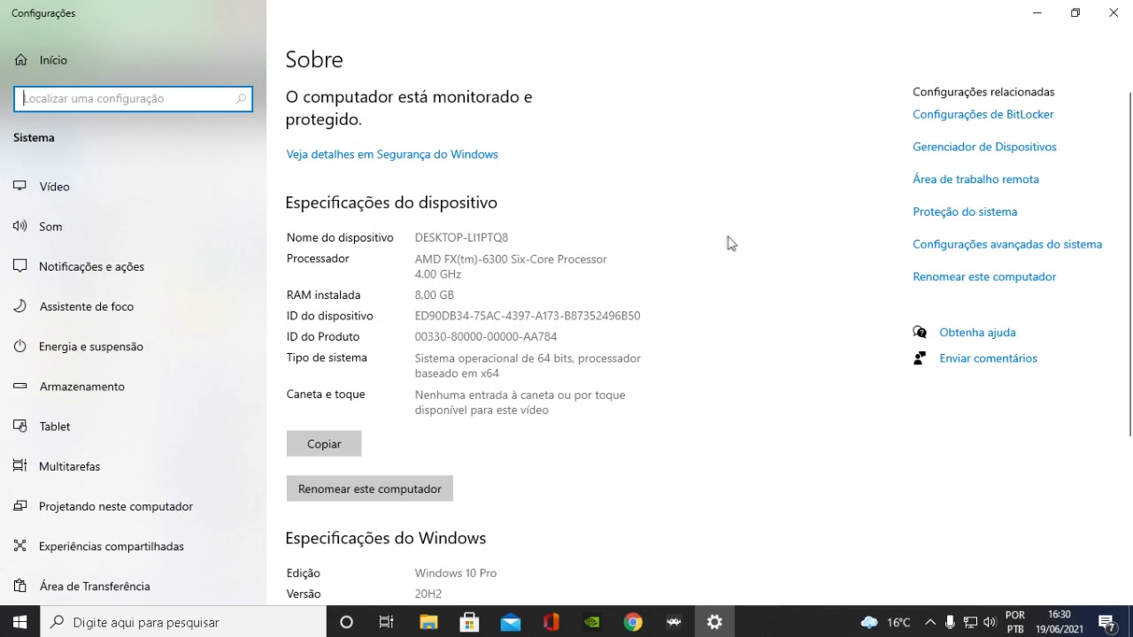
Examine the device and Windows specifications, and highlight the system type to check whether Windows is 32-bit or 64-bit.
{"action": "scroll", "coordinate": [177, 177], "scroll_direction": "down", "scroll_amount": 2}
{"action": "scroll", "coordinate": [392, 293], "scroll_direction": "down", "scroll_amount": 3}
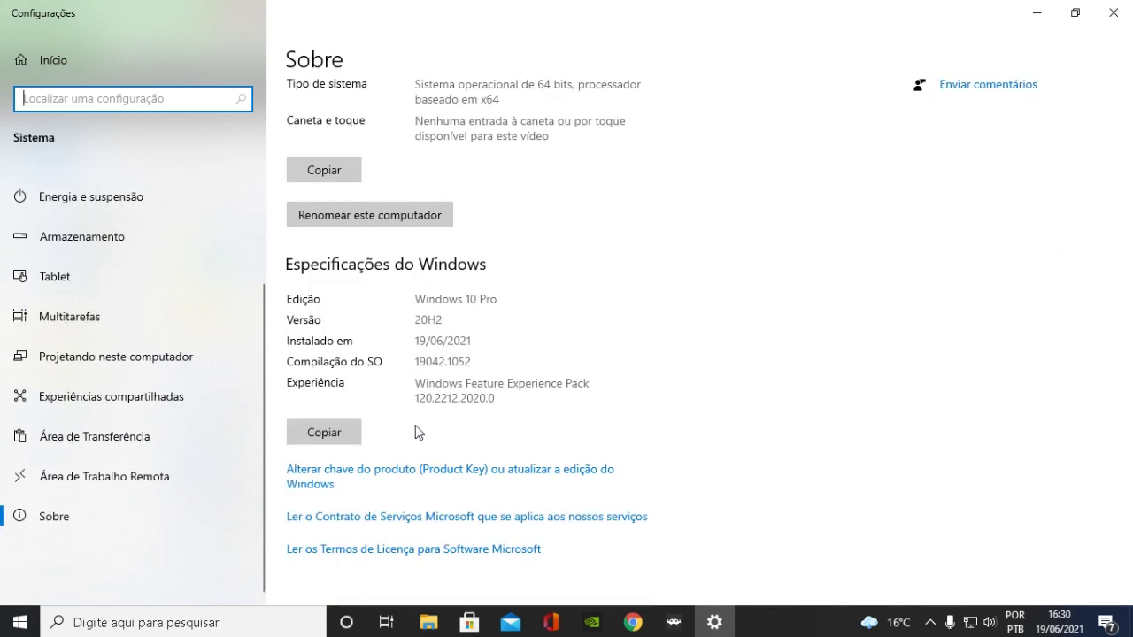
{"action": "scroll", "coordinate": [419, 432], "scroll_direction": "up", "scroll_amount": 3}
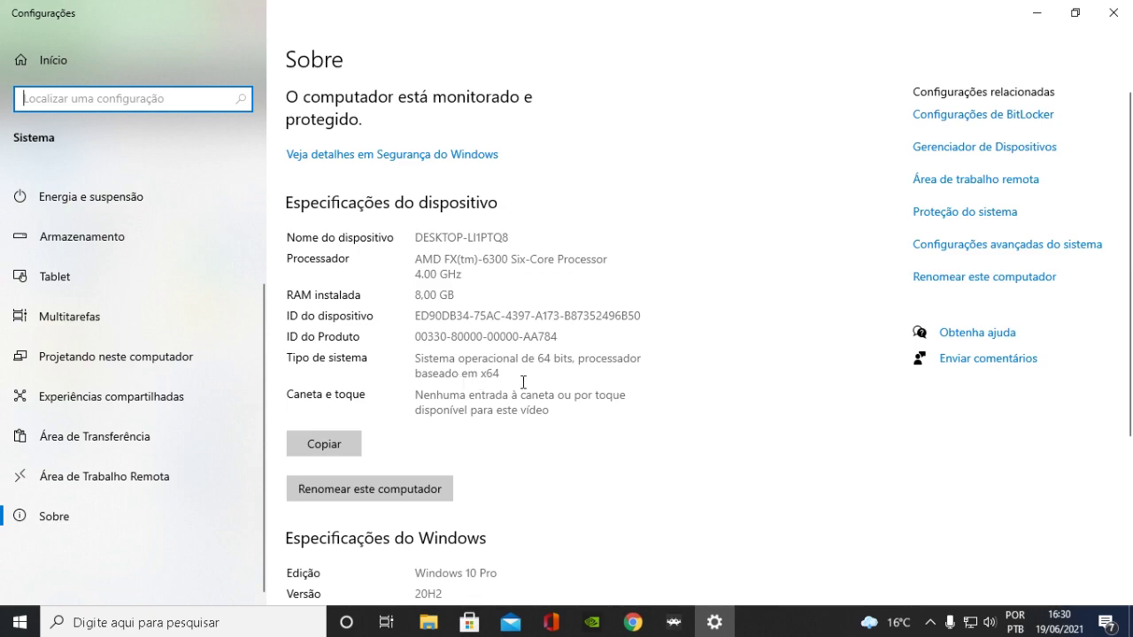
{"action": "scroll", "coordinate": [495, 394], "scroll_direction": "down", "scroll_amount": 2}
{"action": "scroll", "coordinate": [500, 395], "scroll_direction": "up", "scroll_amount": 2}
{"action": "scroll", "coordinate": [551, 303], "scroll_direction": "down", "scroll_amount": 3}
{"action": "scroll", "coordinate": [550, 304], "scroll_direction": "up", "scroll_amount": 3}
{"action": "scroll", "coordinate": [544, 301], "scroll_direction": "down", "scroll_amount": 3}
{"action": "scroll", "coordinate": [549, 300], "scroll_direction": "up", "scroll_amount": 3}
{"action": "scroll", "coordinate": [544, 301], "scroll_direction": "down", "scroll_amount": 3}
{"action": "scroll", "coordinate": [550, 303], "scroll_direction": "up", "scroll_amount": 3}
{"action": "scroll", "coordinate": [551, 303], "scroll_direction": "down", "scroll_amount": 3}
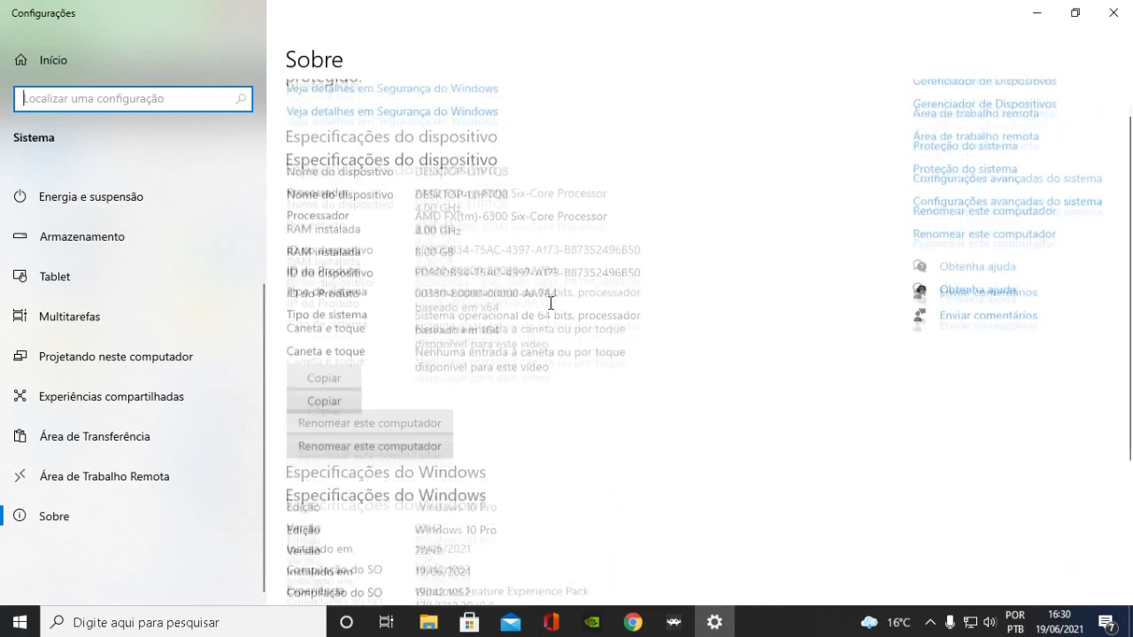
{"action": "scroll", "coordinate": [549, 303], "scroll_direction": "up", "scroll_amount": 3}
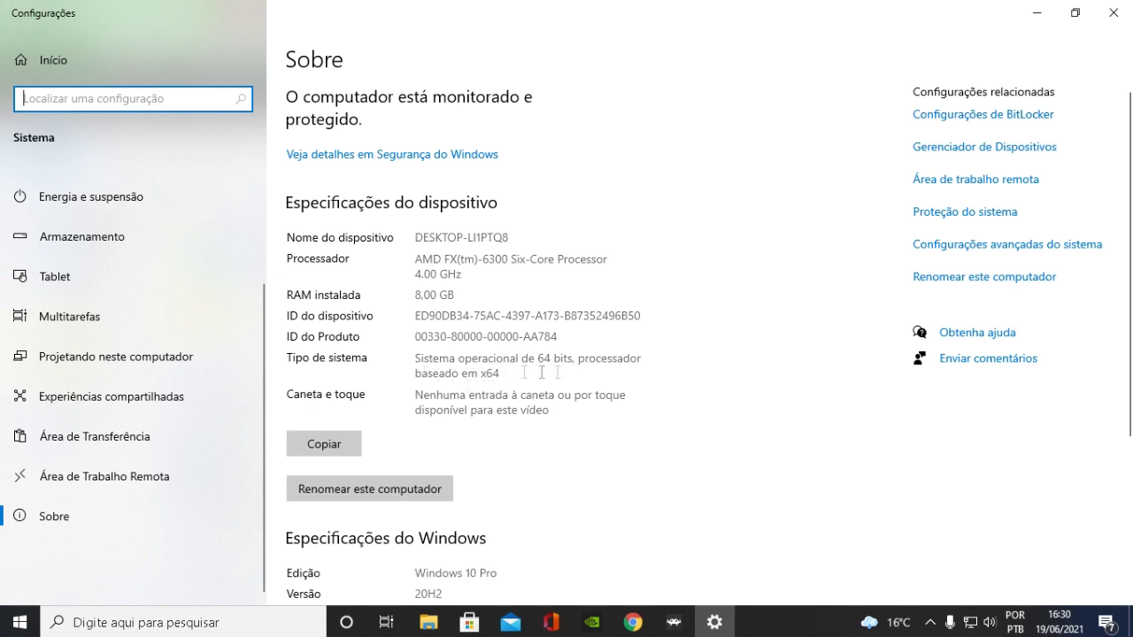
{"action": "left_click_drag", "start_coordinate": [421, 361], "coordinate": [628, 373]}
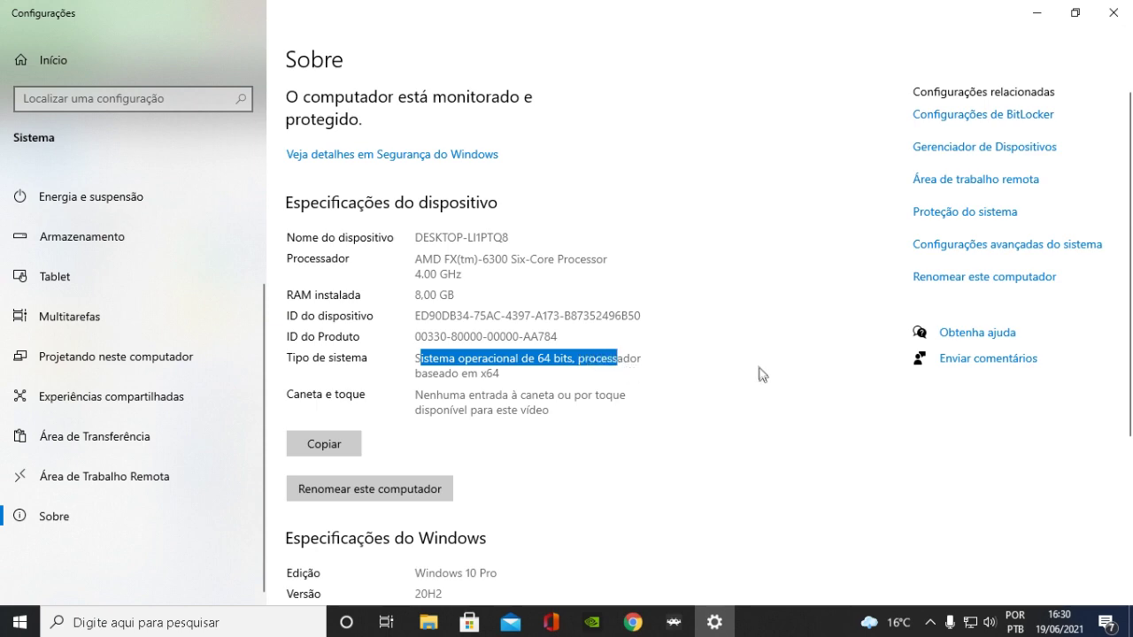
Close the system settings and File Explorer, and return to the Windows 10/8/7 links on the RetroArch download page.
{"action": "left_click", "coordinate": [1112, 14]}
{"action": "key", "text": "alt+Tab"}
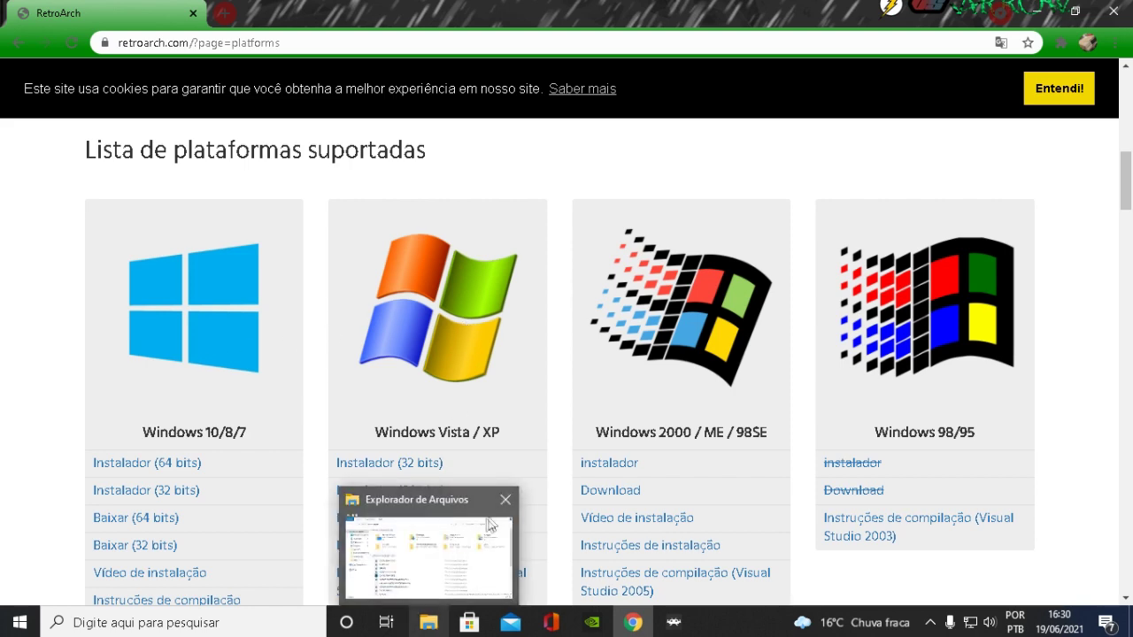
{"action": "left_click", "coordinate": [506, 499]}
{"action": "scroll", "coordinate": [288, 101], "scroll_direction": "down", "scroll_amount": 2}
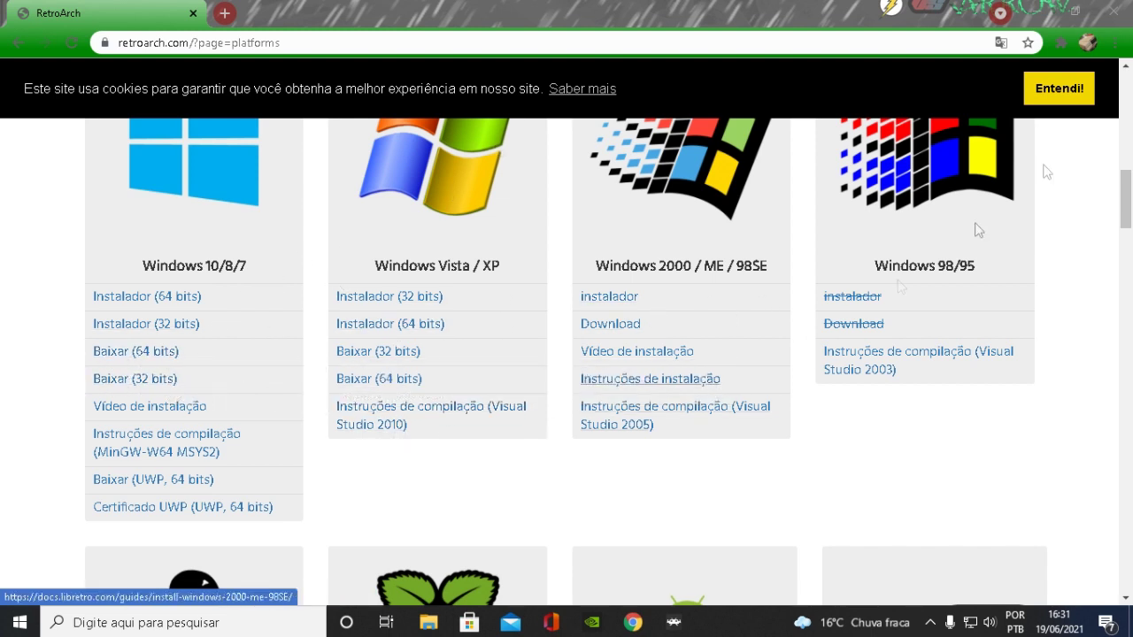
Minimize the open windows to reach the desktop and open the file location of the retroarch shortcut.
{"action": "left_click", "coordinate": [1051, 7]}
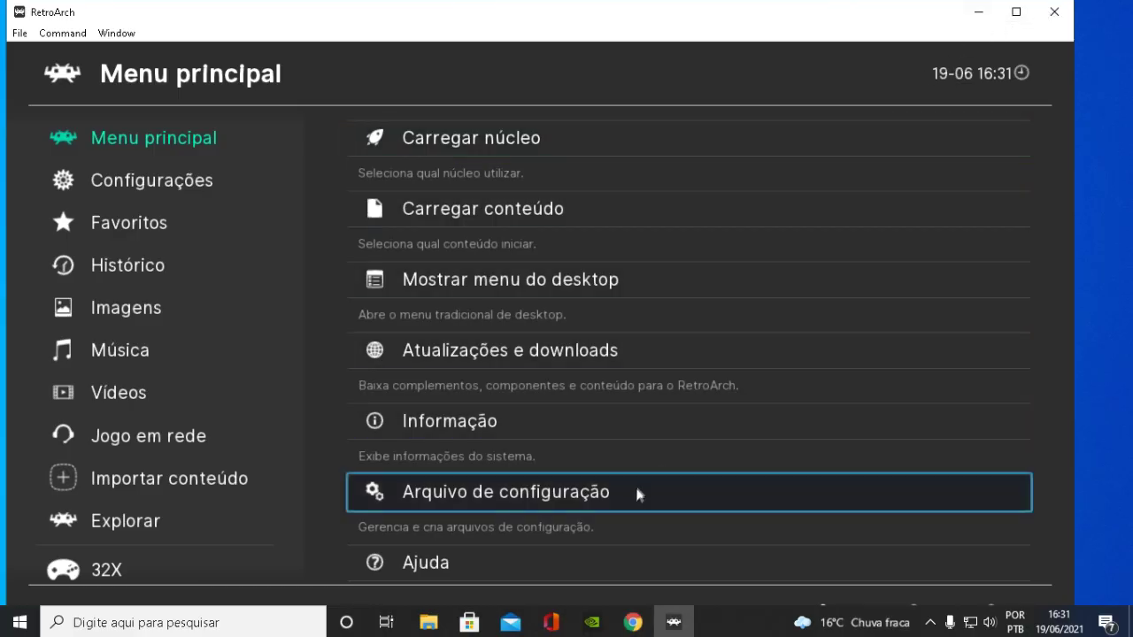
{"action": "key", "text": "super+e"}
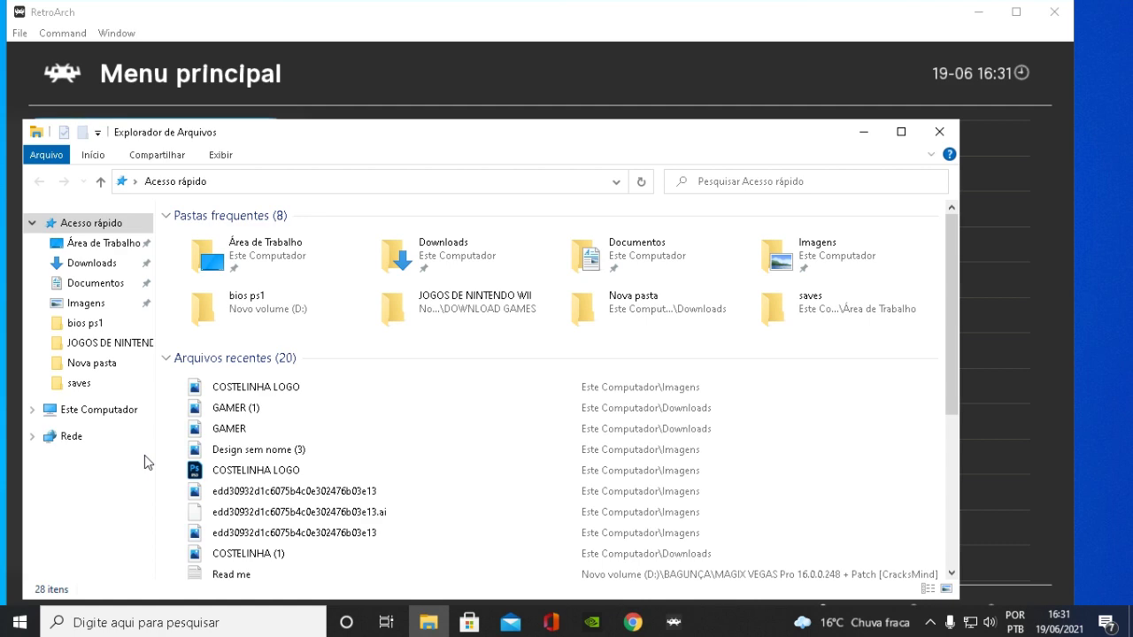
{"action": "left_click", "coordinate": [939, 131]}
{"action": "left_click", "coordinate": [977, 12]}
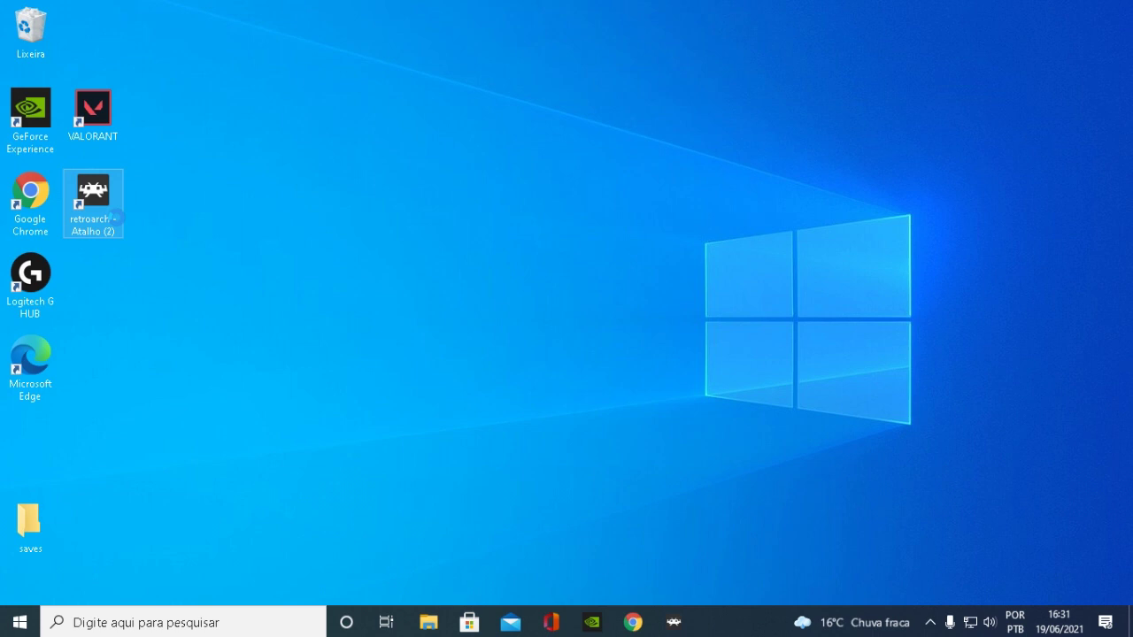
{"action": "right_click", "coordinate": [105, 204]}
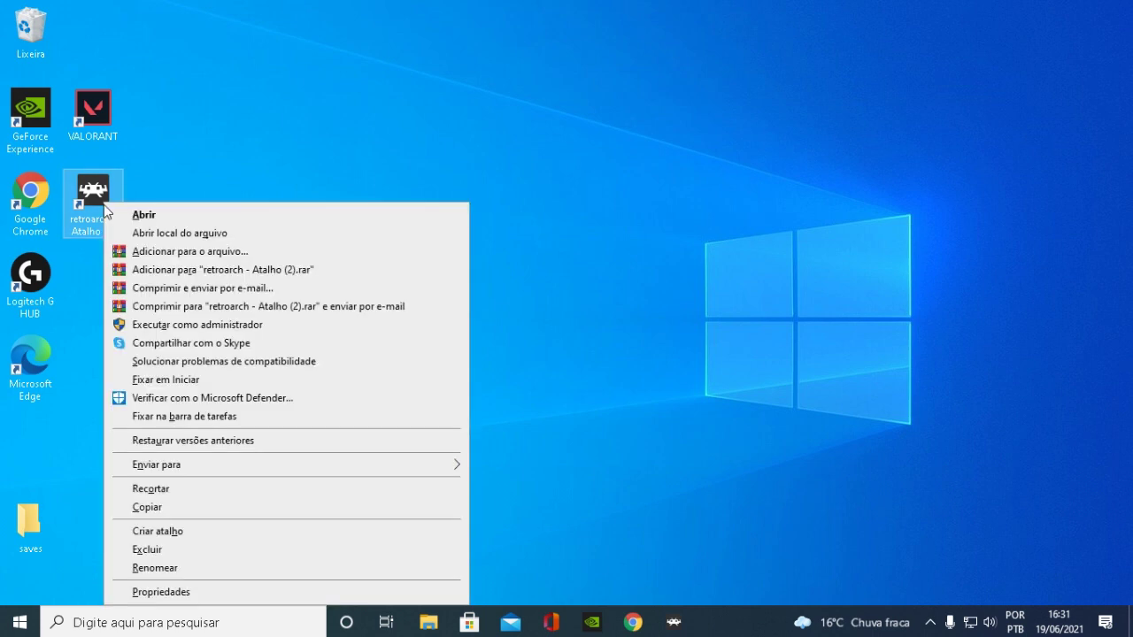
{"action": "left_click", "coordinate": [204, 232]}
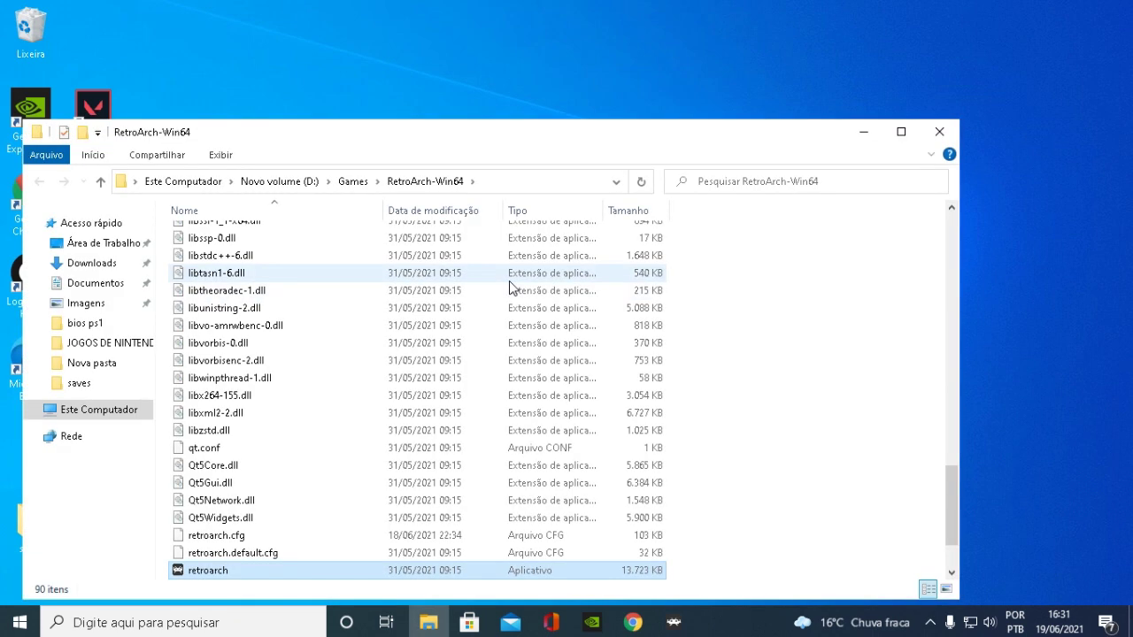
Find the retroarch application in the RetroArch-Win64 folder and show its Enviar para options for creating a desktop shortcut.
{"action": "scroll", "coordinate": [266, 425], "scroll_direction": "down", "scroll_amount": 2}
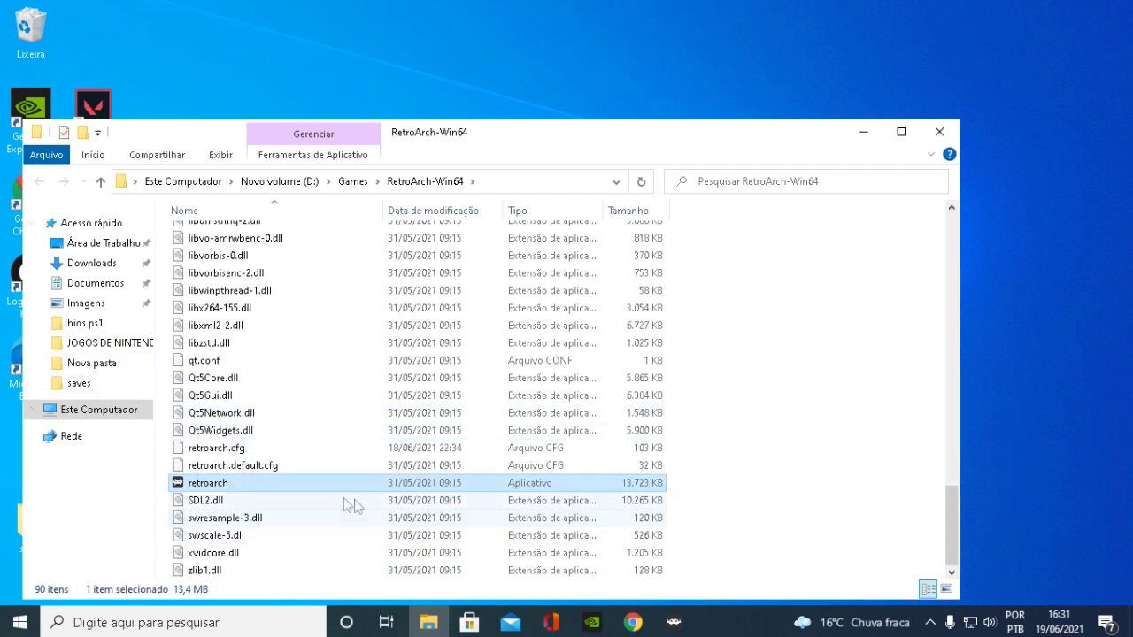
{"action": "scroll", "coordinate": [210, 502], "scroll_direction": "up", "scroll_amount": 1}
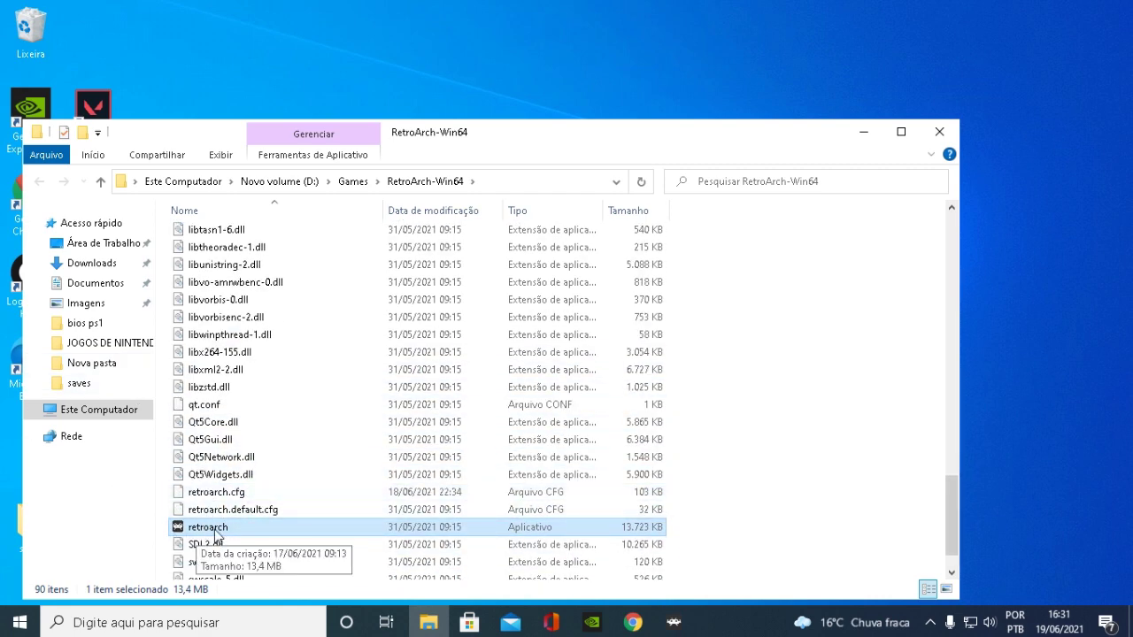
{"action": "scroll", "coordinate": [215, 532], "scroll_direction": "down", "scroll_amount": 1}
{"action": "scroll", "coordinate": [214, 529], "scroll_direction": "up", "scroll_amount": 3}
{"action": "scroll", "coordinate": [214, 529], "scroll_direction": "down", "scroll_amount": 3}
{"action": "right_click", "coordinate": [228, 482]}
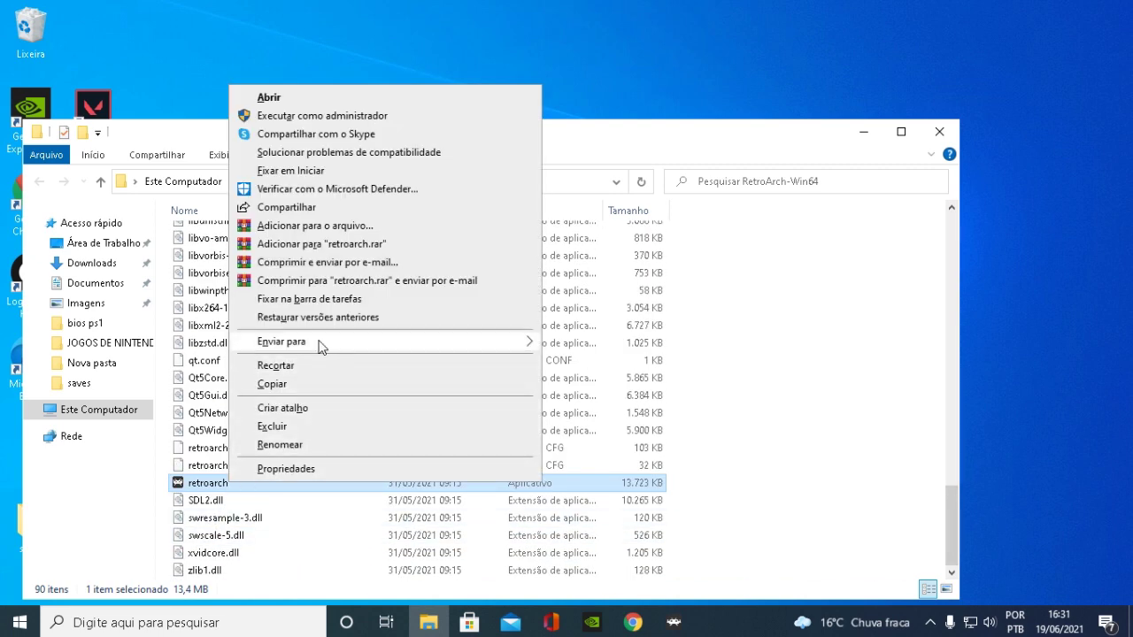
{"action": "mouse_move", "coordinate": [485, 347]}
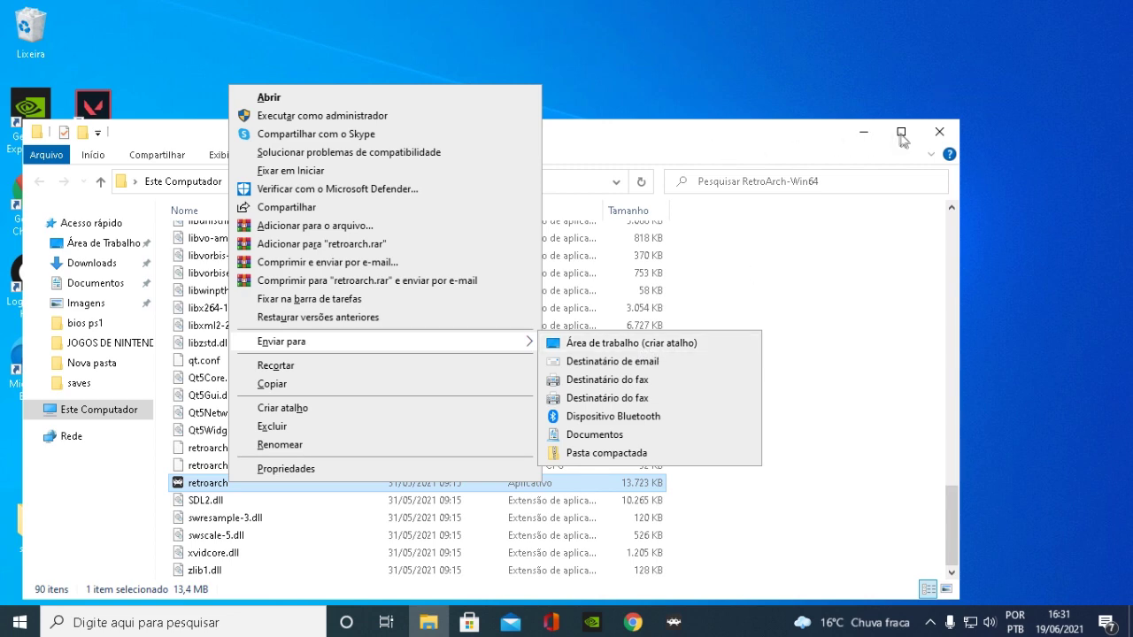
Minimize the RetroArch-Win64 folder window, switch to RetroArch and look through the Menu principal entries.
{"action": "left_click", "coordinate": [863, 132]}
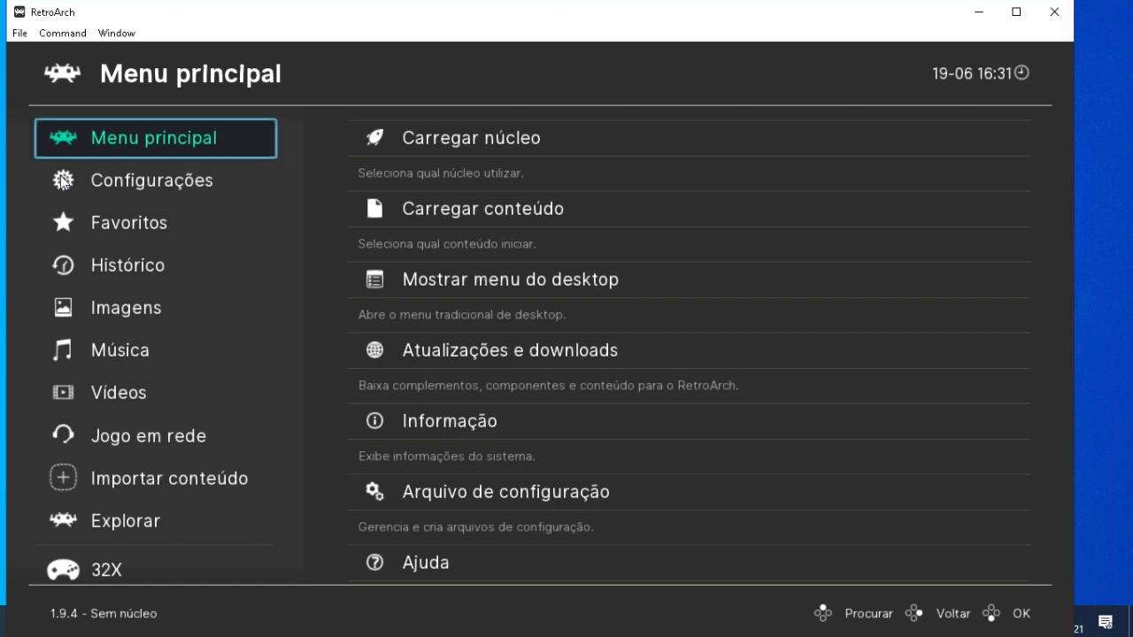
{"action": "key", "text": "Right"}
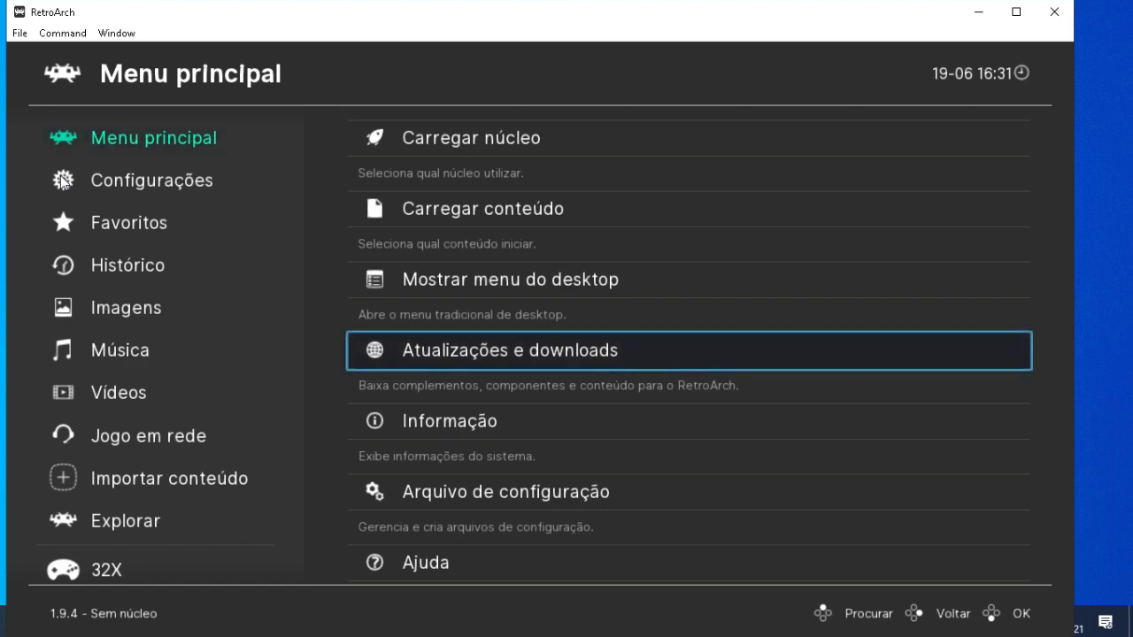
{"action": "key", "text": "Down"}
{"action": "key", "text": "Down"}
{"action": "key", "text": "Down"}
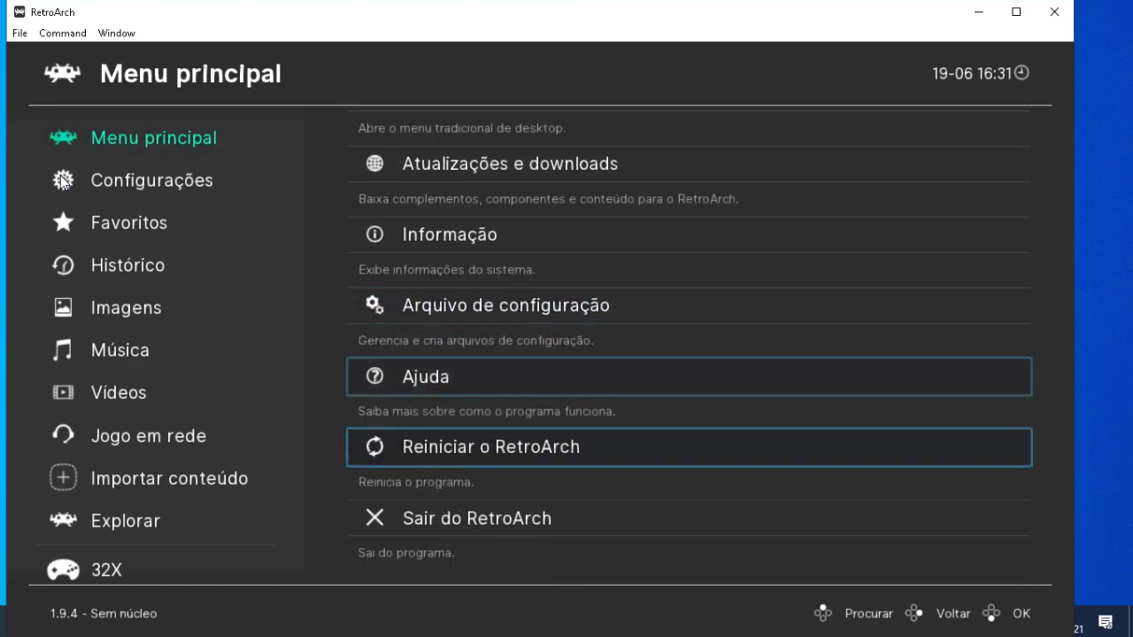
Open Configurações and examine the available settings categories, down to Rede, Listas de reprodução, Usuário and Diretório.
{"action": "left_click", "coordinate": [62, 181]}
{"action": "key", "text": "Down"}
{"action": "key", "text": "Down"}
{"action": "key", "text": "Down"}
{"action": "key", "text": "Down"}
{"action": "key", "text": "Down"}
{"action": "key", "text": "Down"}
{"action": "key", "text": "Down"}
{"action": "key", "text": "Down"}
{"action": "key", "text": "Down"}
{"action": "key", "text": "Down"}
{"action": "key", "text": "Down"}
{"action": "key", "text": "Down"}
{"action": "key", "text": "Down"}
{"action": "key", "text": "Down"}
{"action": "key", "text": "Down"}
{"action": "key", "text": "Down"}
{"action": "key", "text": "Down"}
{"action": "key", "text": "Down"}
{"action": "key", "text": "Up"}
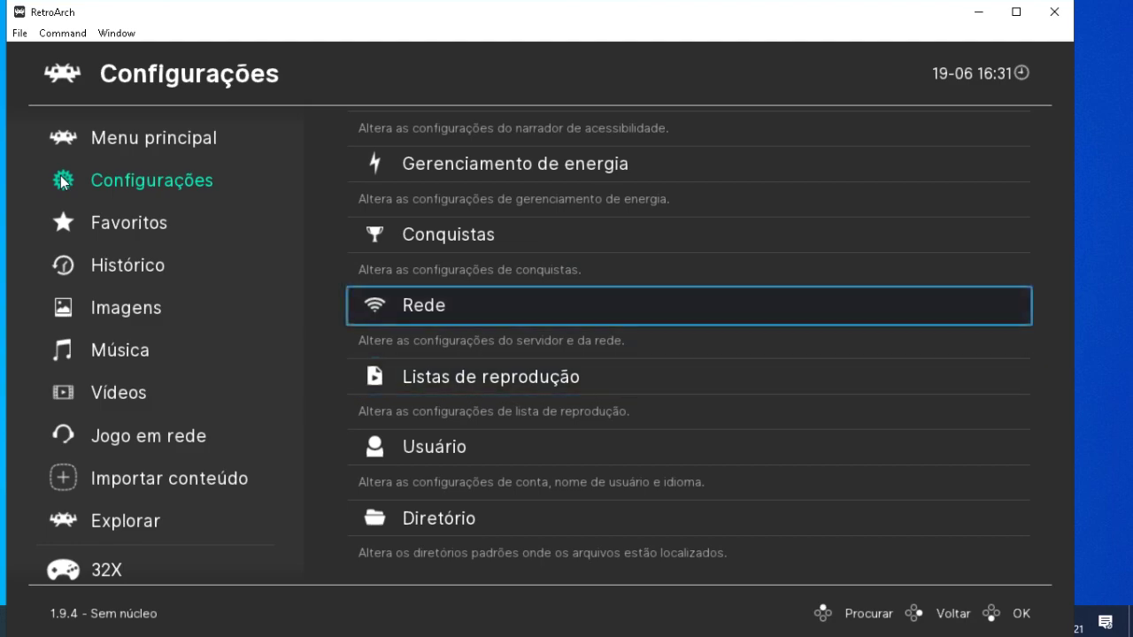
Open the Entrada settings for controller, keyboard and mouse within Configurações.
{"action": "key", "text": "Up"}
{"action": "key", "text": "Up"}
{"action": "key", "text": "Up"}
{"action": "key", "text": "Up"}
{"action": "key", "text": "Up"}
{"action": "key", "text": "Up"}
{"action": "key", "text": "Up"}
{"action": "key", "text": "Up"}
{"action": "key", "text": "Up"}
{"action": "key", "text": "Up"}
{"action": "key", "text": "Up"}
{"action": "key", "text": "Up"}
{"action": "key", "text": "Up"}
{"action": "key", "text": "Up"}
{"action": "key", "text": "Up"}
{"action": "key", "text": "Up"}
{"action": "key", "text": "Down"}
{"action": "key", "text": "Down"}
{"action": "key", "text": "Return"}
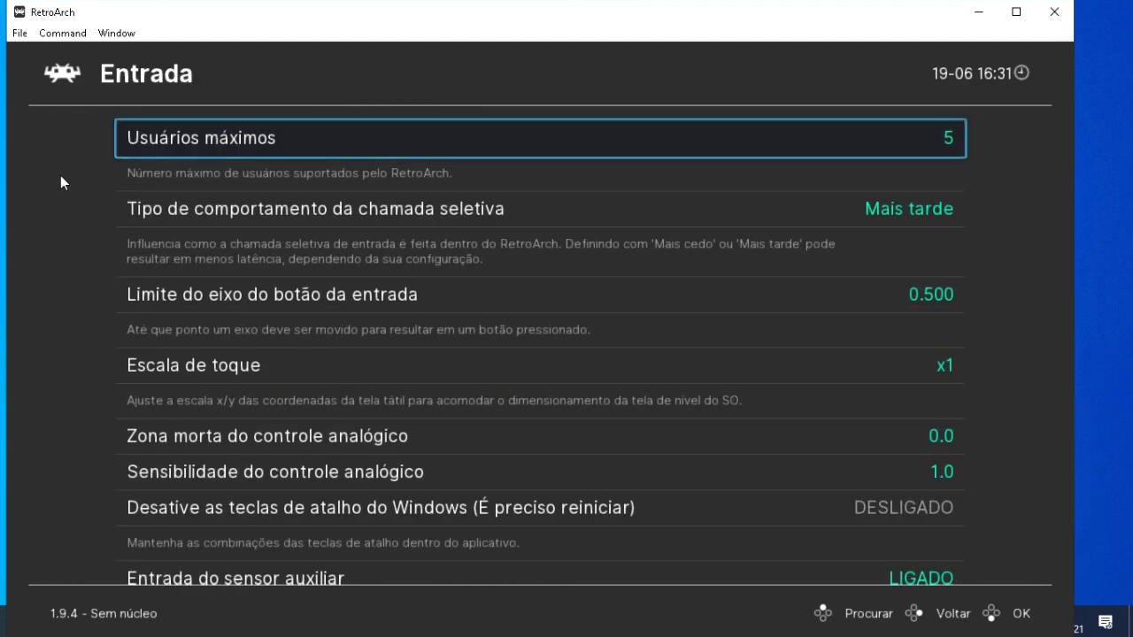
Find and open Controles da porta 1 in the Entrada settings.
{"action": "key", "text": "Down"}
{"action": "key", "text": "Down"}
{"action": "key", "text": "Down"}
{"action": "key", "text": "Down"}
{"action": "key", "text": "Down"}
{"action": "key", "text": "Down"}
{"action": "key", "text": "Down"}
{"action": "key", "text": "Down"}
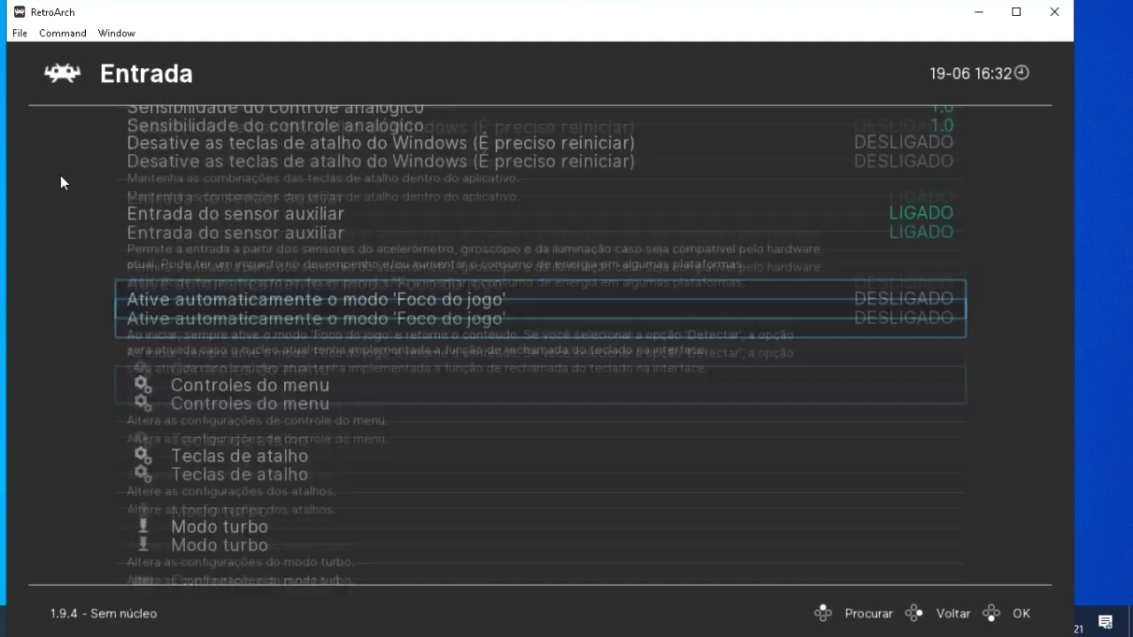
{"action": "key", "text": "Down"}
{"action": "key", "text": "Down"}
{"action": "key", "text": "Down"}
{"action": "key", "text": "Down"}
{"action": "key", "text": "Down"}
{"action": "key", "text": "Up"}
{"action": "key", "text": "Down"}
{"action": "key", "text": "Up"}
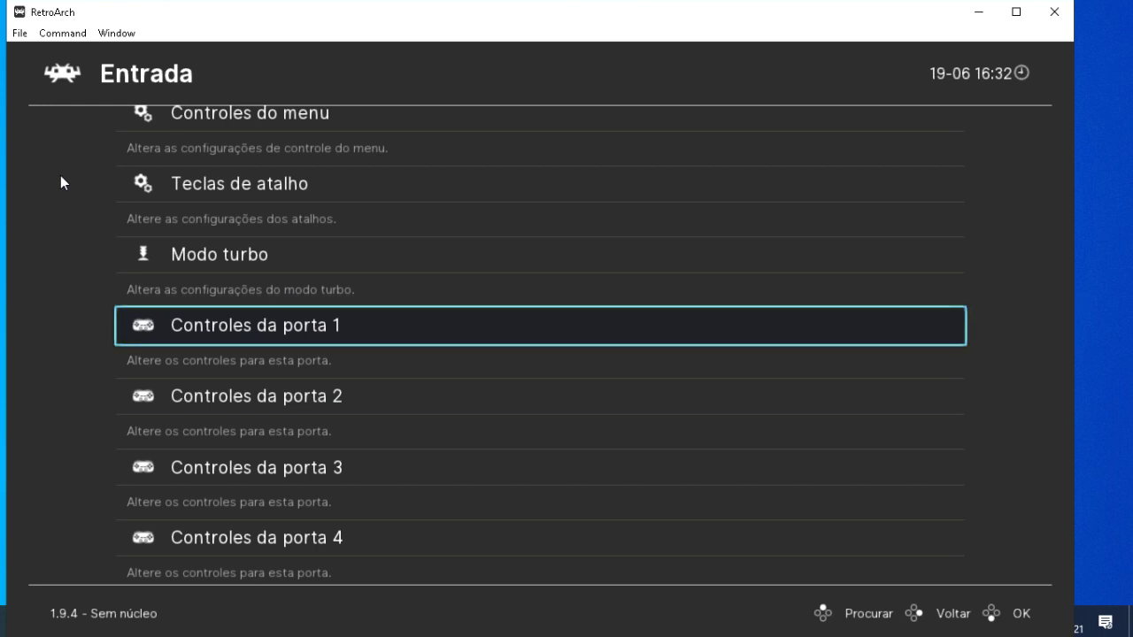
{"action": "key", "text": "Return"}
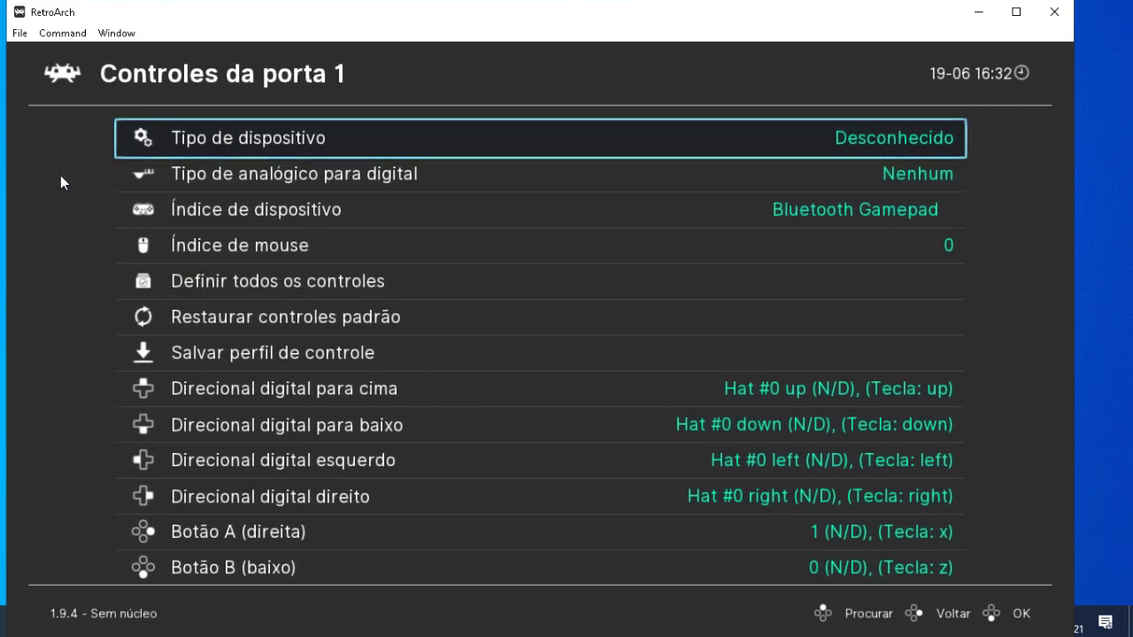
Examine Tipo de dispositivo, Tipo de analógico para digital and Índice de dispositivo for the port 1 controller.
{"action": "key", "text": "Down"}
{"action": "key", "text": "Down"}
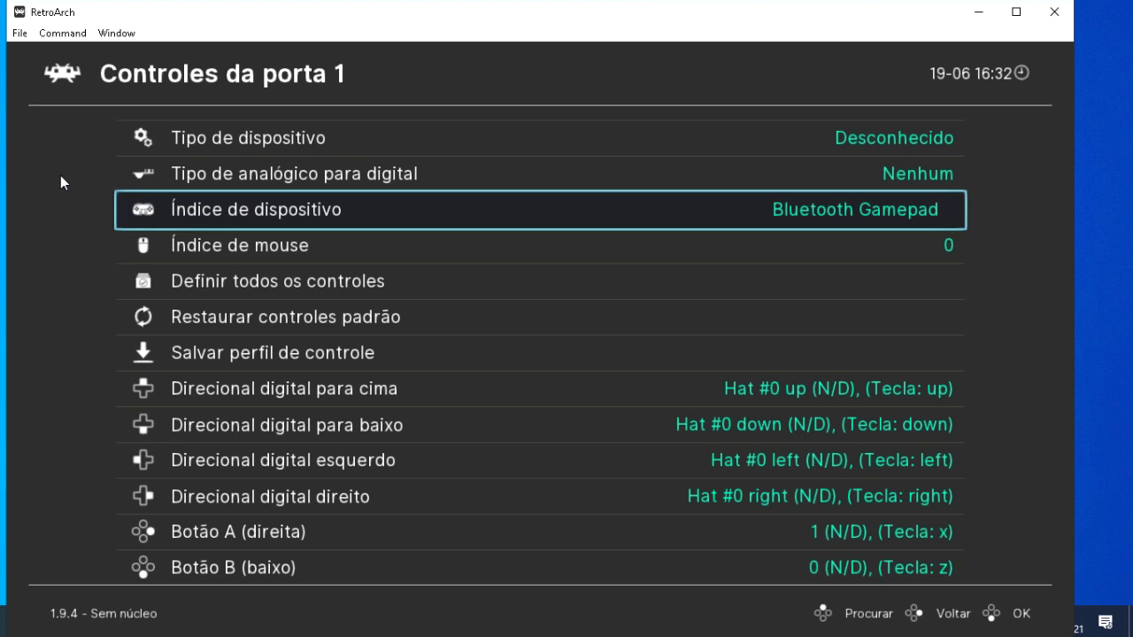
{"action": "key", "text": "Up"}
{"action": "key", "text": "Down"}
{"action": "key", "text": "Up"}
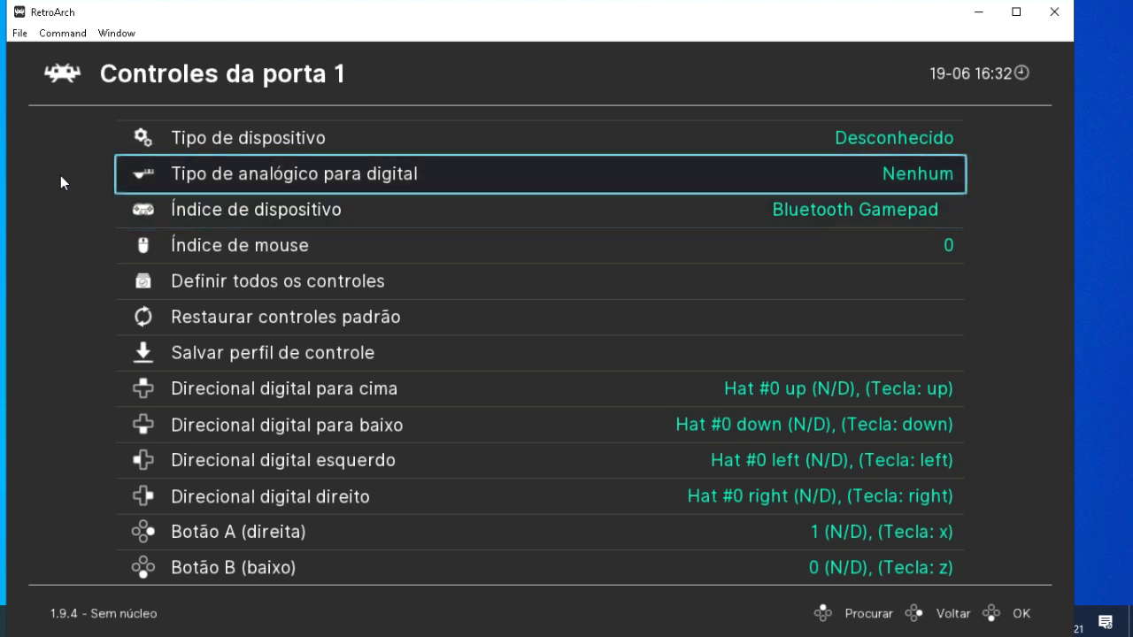
{"action": "key", "text": "Up"}
{"action": "key", "text": "Down"}
{"action": "key", "text": "Down"}
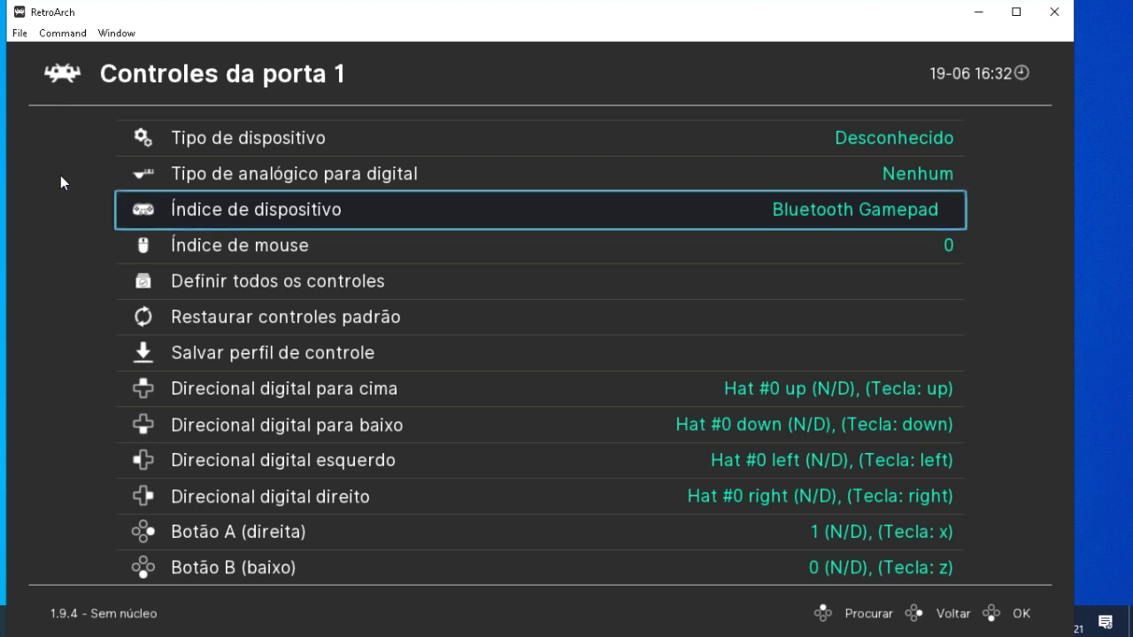
{"action": "key", "text": "Up"}
{"action": "key", "text": "Up"}
{"action": "key", "text": "Down"}
{"action": "key", "text": "Down"}
{"action": "key", "text": "Down"}
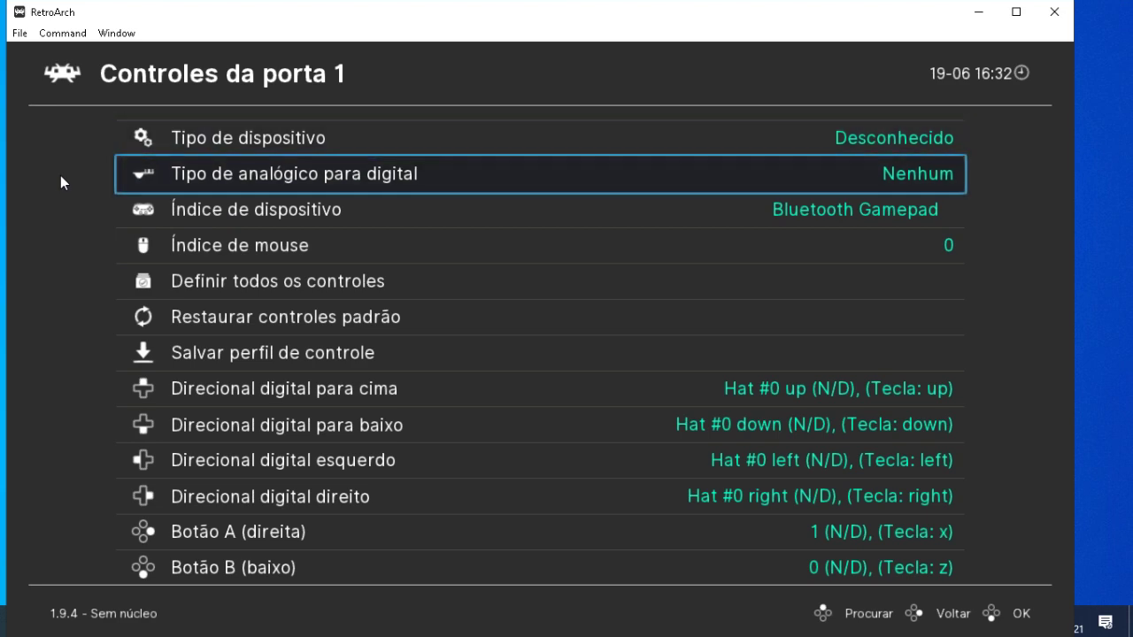
Examine the port 1 bindings for the directional pad, face buttons, shoulder buttons, triggers and analog sticks.
{"action": "key", "text": "Down"}
{"action": "key", "text": "Down"}
{"action": "key", "text": "Down"}
{"action": "key", "text": "Down"}
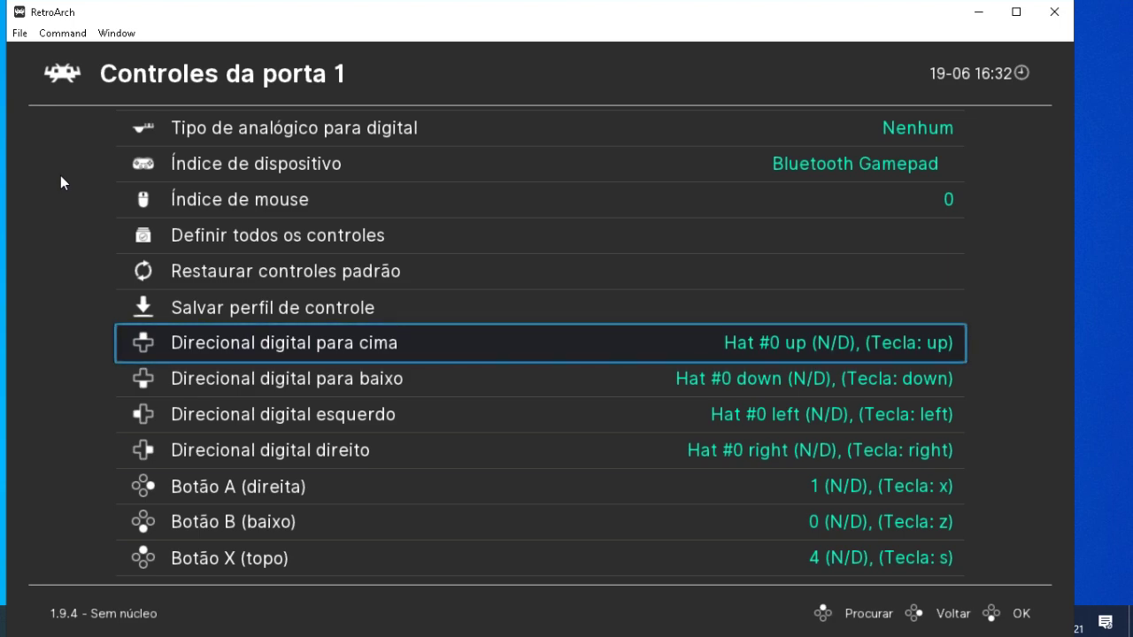
{"action": "key", "text": "Up"}
{"action": "key", "text": "Down"}
{"action": "key", "text": "Down"}
{"action": "key", "text": "Down"}
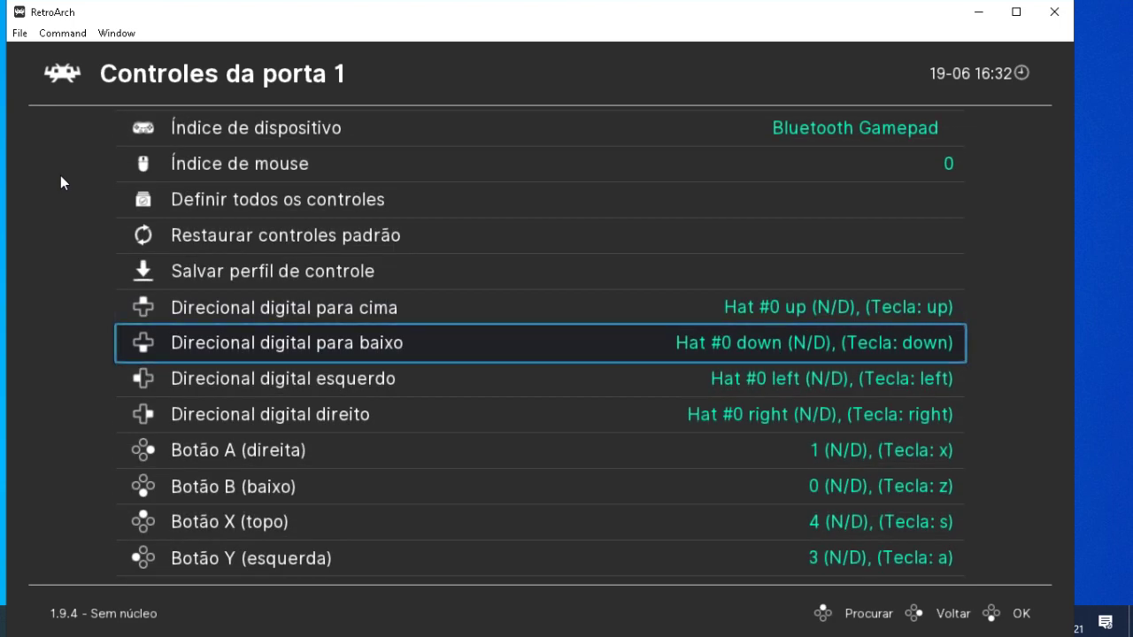
{"action": "key", "text": "Down"}
{"action": "key", "text": "Down"}
{"action": "key", "text": "Down"}
{"action": "key", "text": "Down"}
{"action": "key", "text": "Down"}
{"action": "key", "text": "Down"}
{"action": "key", "text": "Down"}
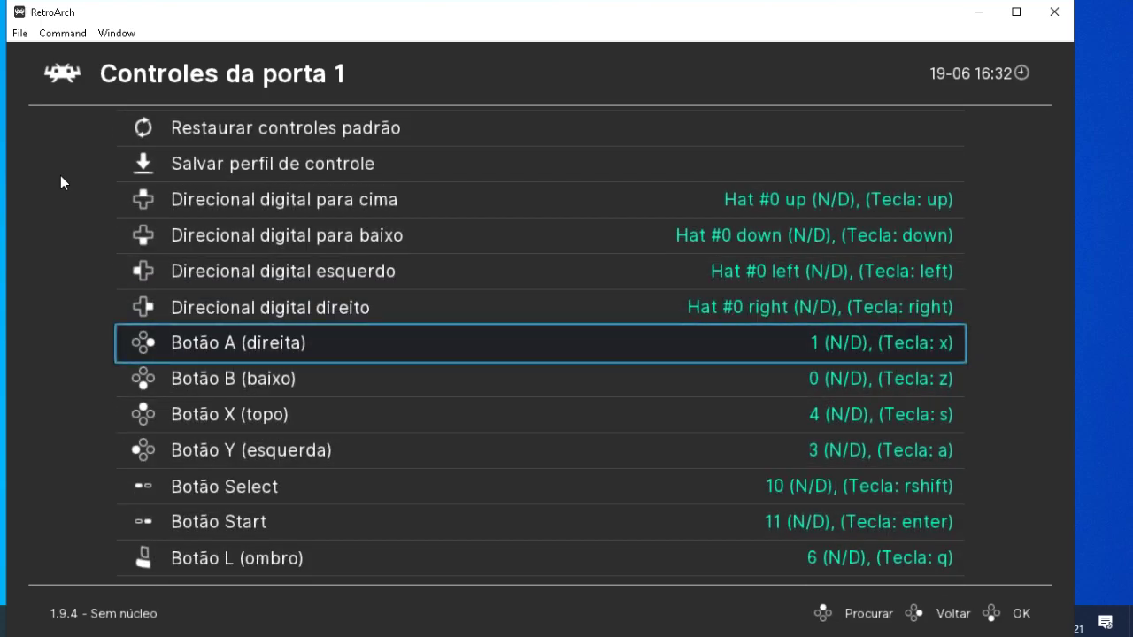
{"action": "key", "text": "Down"}
{"action": "key", "text": "Down"}
{"action": "key", "text": "Down"}
{"action": "key", "text": "Down"}
{"action": "key", "text": "Down"}
{"action": "key", "text": "Down"}
{"action": "key", "text": "Down"}
{"action": "key", "text": "Down"}
{"action": "key", "text": "Down"}
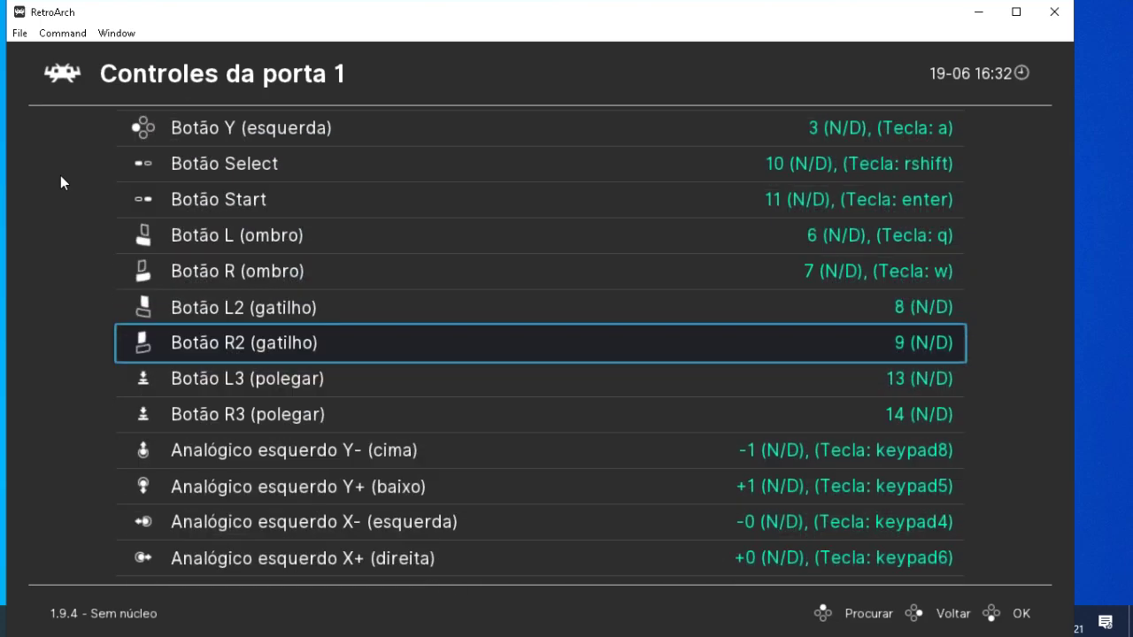
{"action": "key", "text": "Down"}
{"action": "key", "text": "Down"}
{"action": "key", "text": "Down"}
{"action": "key", "text": "Down"}
{"action": "key", "text": "Down"}
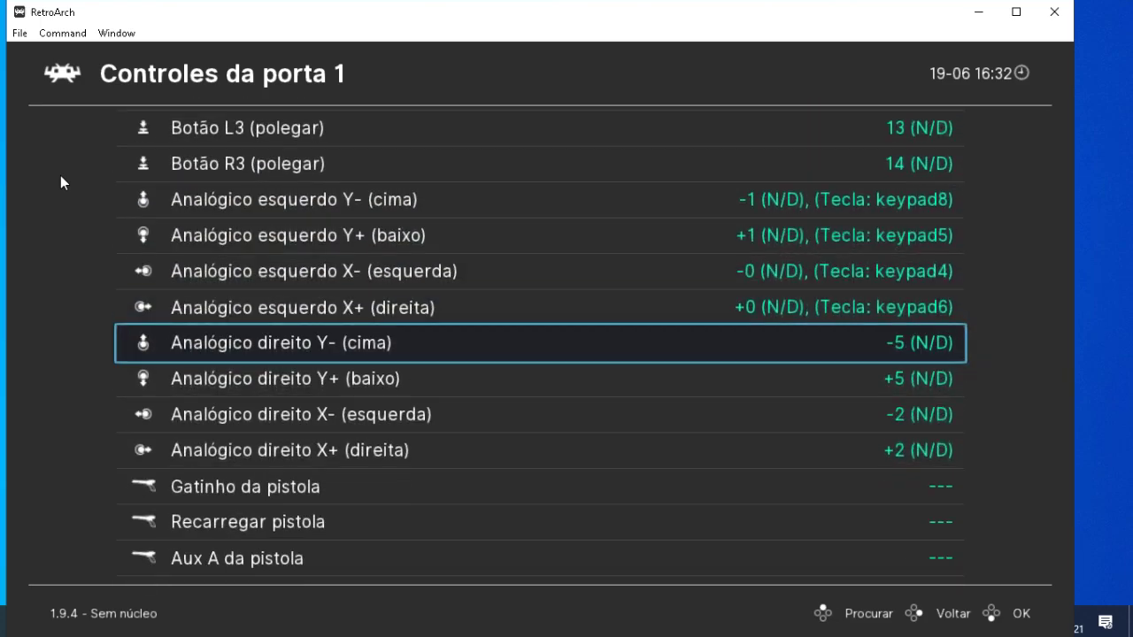
{"action": "key", "text": "Up"}
{"action": "key", "text": "Up"}
{"action": "key", "text": "Up"}
{"action": "key", "text": "Up"}
{"action": "key", "text": "Up"}
{"action": "key", "text": "Up"}
{"action": "key", "text": "Up"}
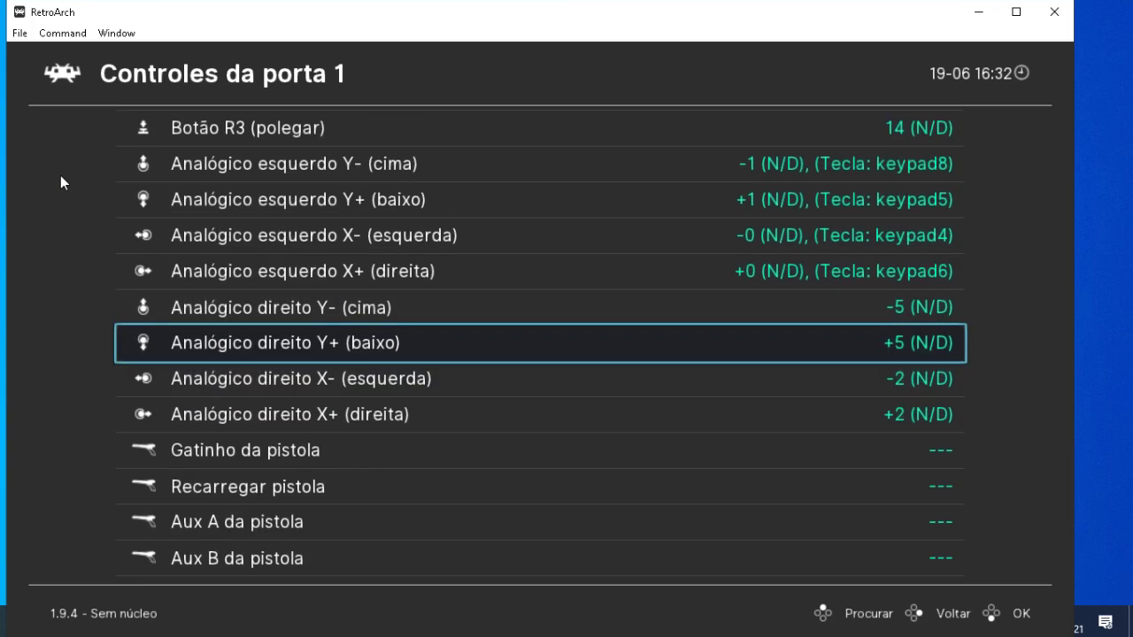
Leave the port 1 controls and the Entrada settings, and open the Vídeo settings within Configurações.
{"action": "key", "text": "BackSpace"}
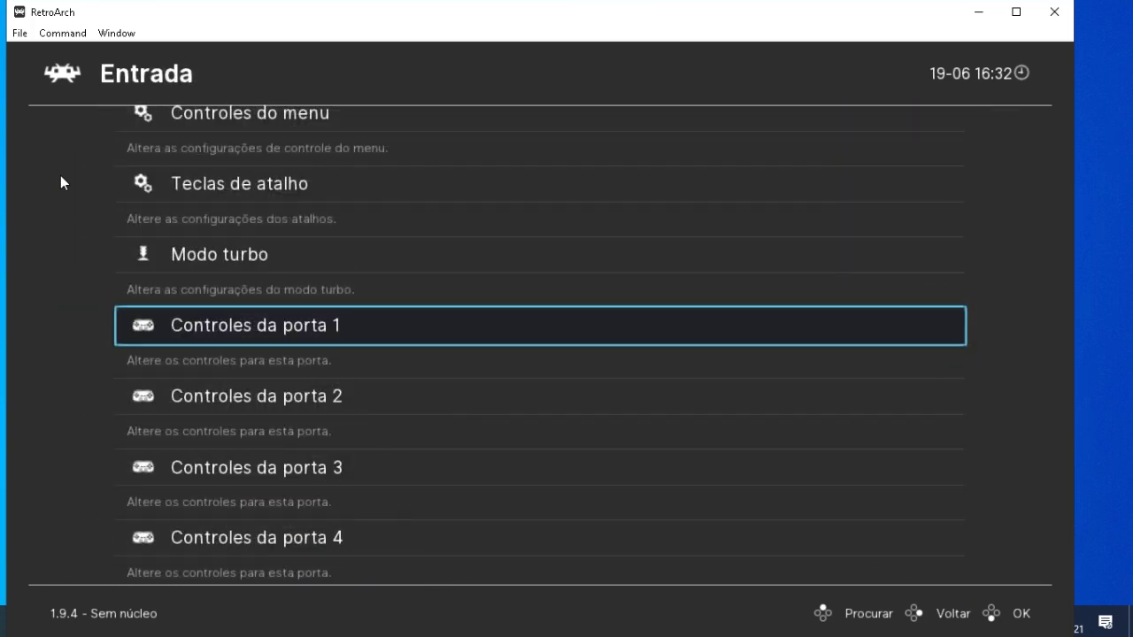
{"action": "key", "text": "Up"}
{"action": "key", "text": "Up"}
{"action": "key", "text": "Up"}
{"action": "key", "text": "Up"}
{"action": "key", "text": "Down"}
{"action": "key", "text": "BackSpace"}
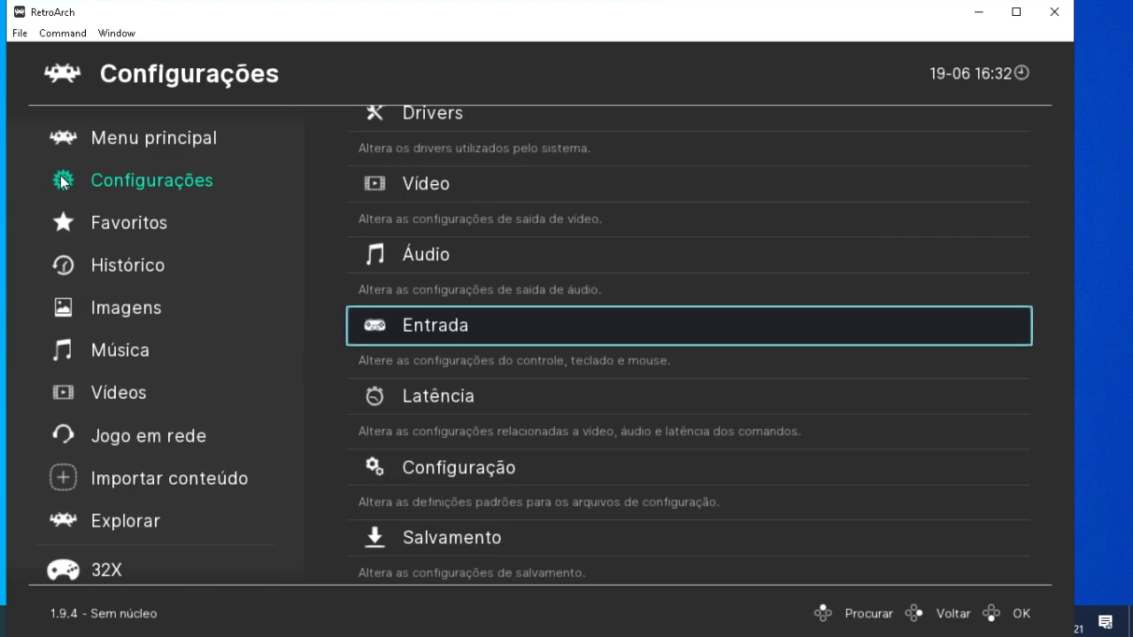
{"action": "key", "text": "Up"}
{"action": "key", "text": "Up"}
{"action": "key", "text": "Return"}
Open the Escala settings within Vídeo.
{"action": "key", "text": "Down"}
{"action": "key", "text": "Down"}
{"action": "key", "text": "Down"}
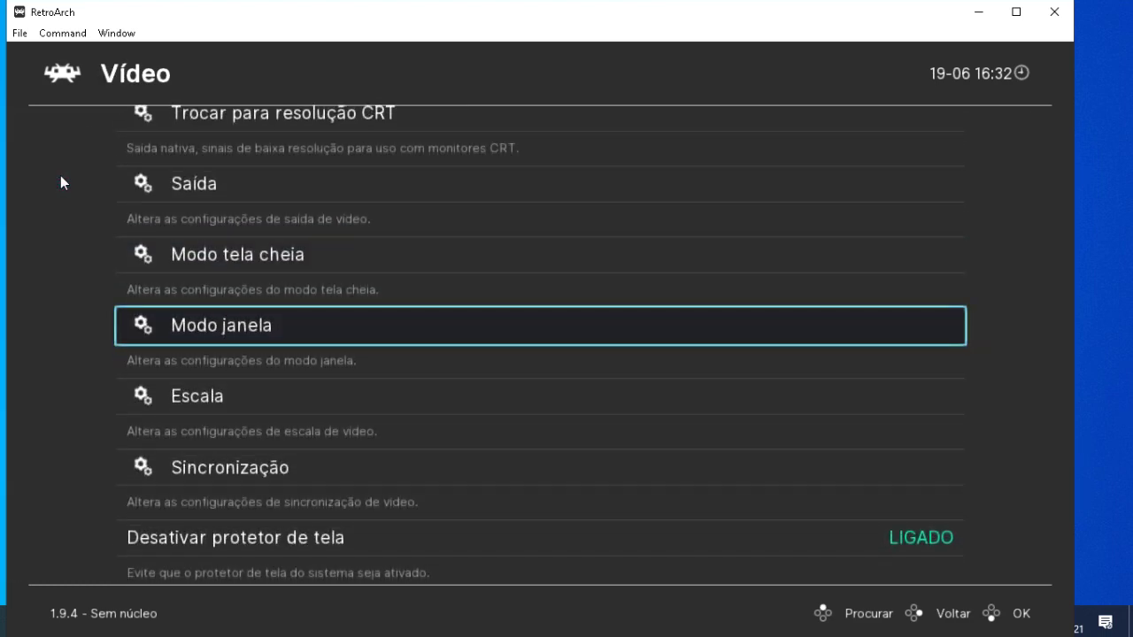
{"action": "key", "text": "Down"}
{"action": "key", "text": "Down"}
{"action": "key", "text": "Up"}
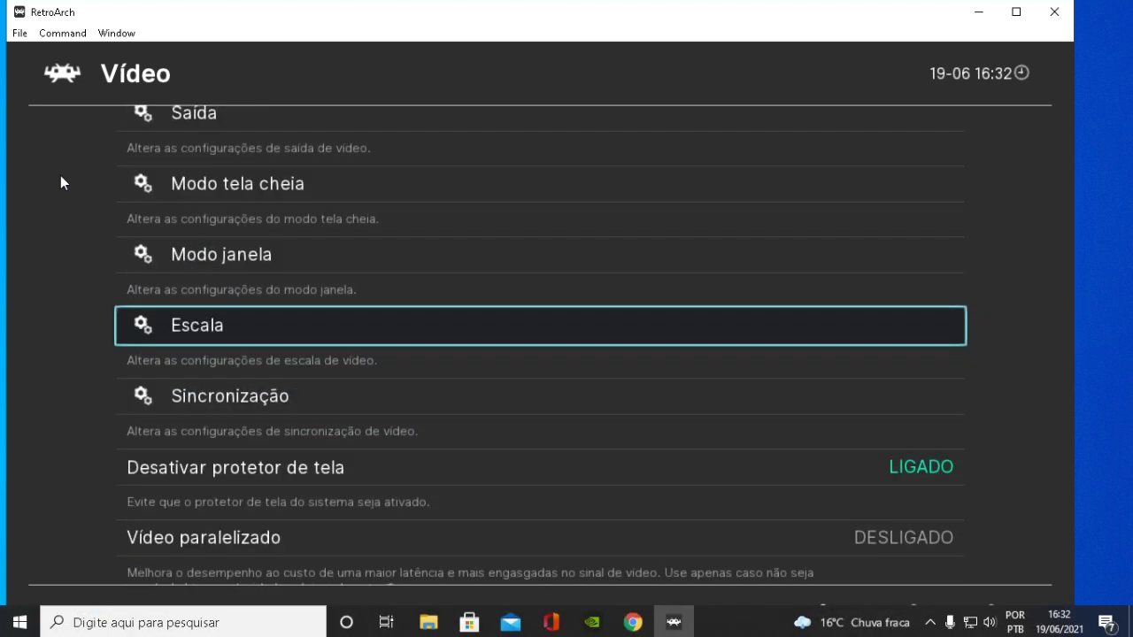
{"action": "key", "text": "Return"}
Set Proporção de tela to Core provided in the Escala settings.
{"action": "key", "text": "Down"}
{"action": "key", "text": "Return"}
{"action": "key", "text": "Up"}
{"action": "key", "text": "Up"}
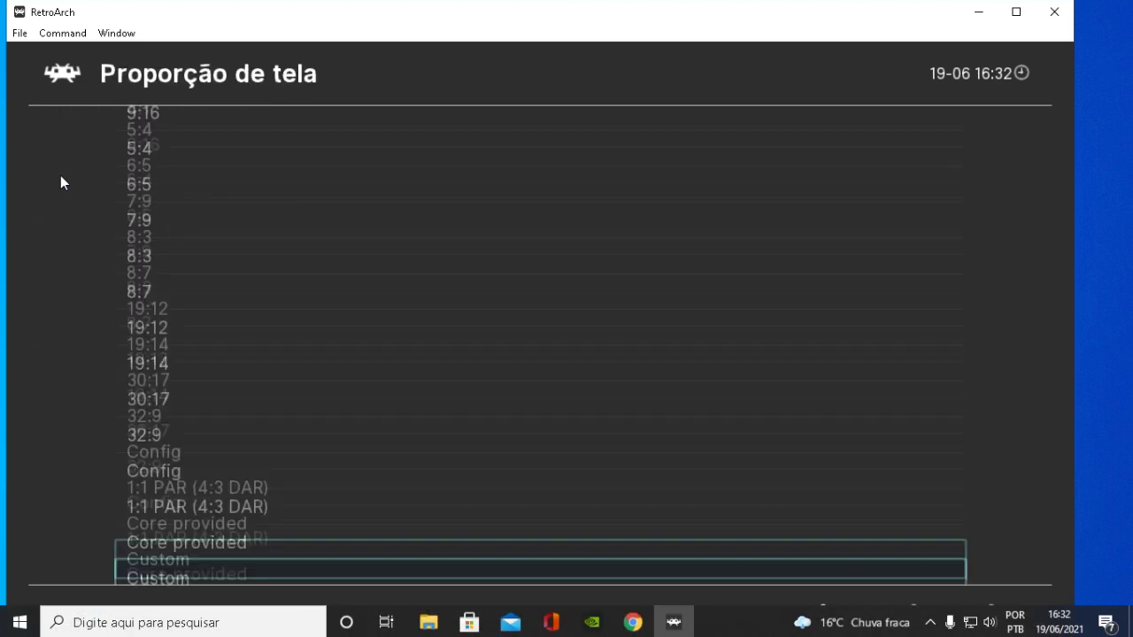
{"action": "key", "text": "Up"}
{"action": "key", "text": "Return"}
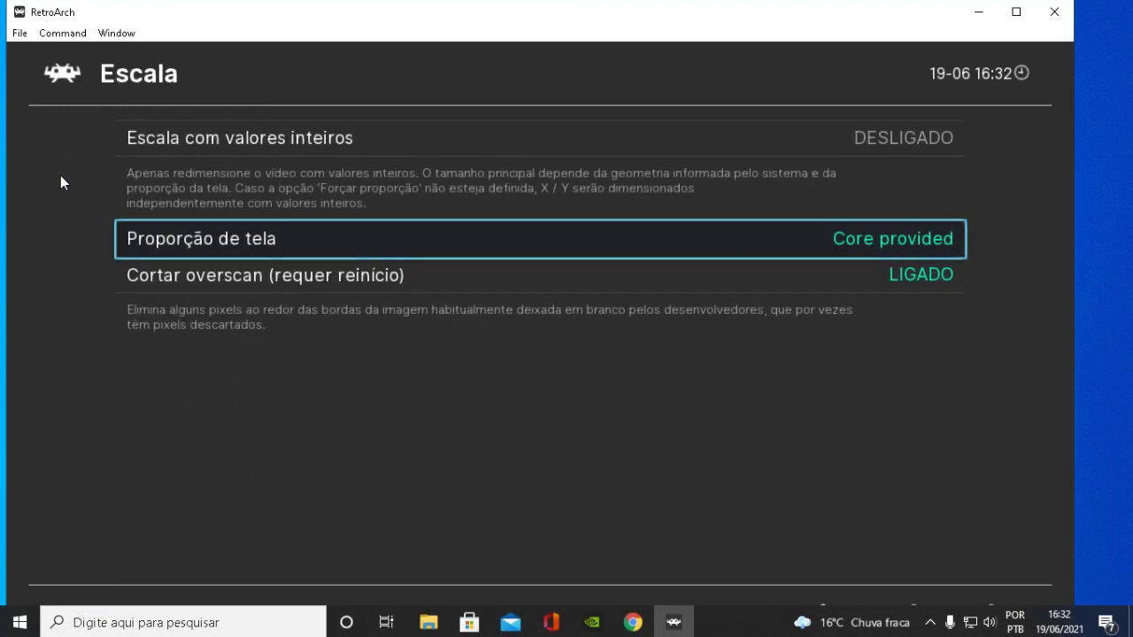
Set Proporção de tela to 16:9 in the Escala settings.
{"action": "key", "text": "Down"}
{"action": "key", "text": "Up"}
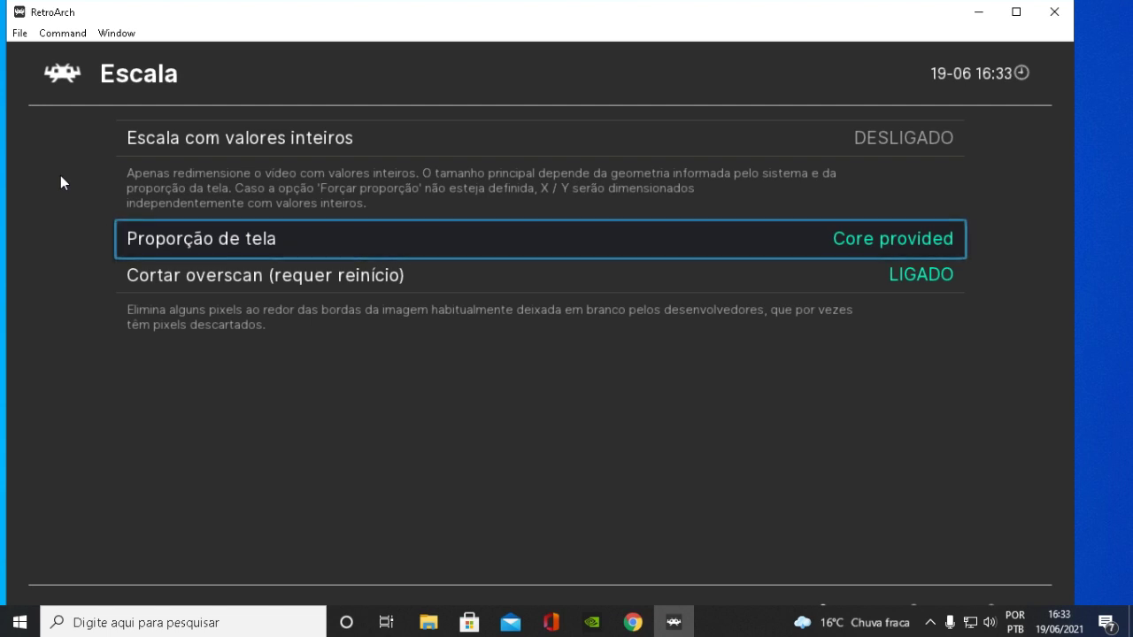
{"action": "key", "text": "Return"}
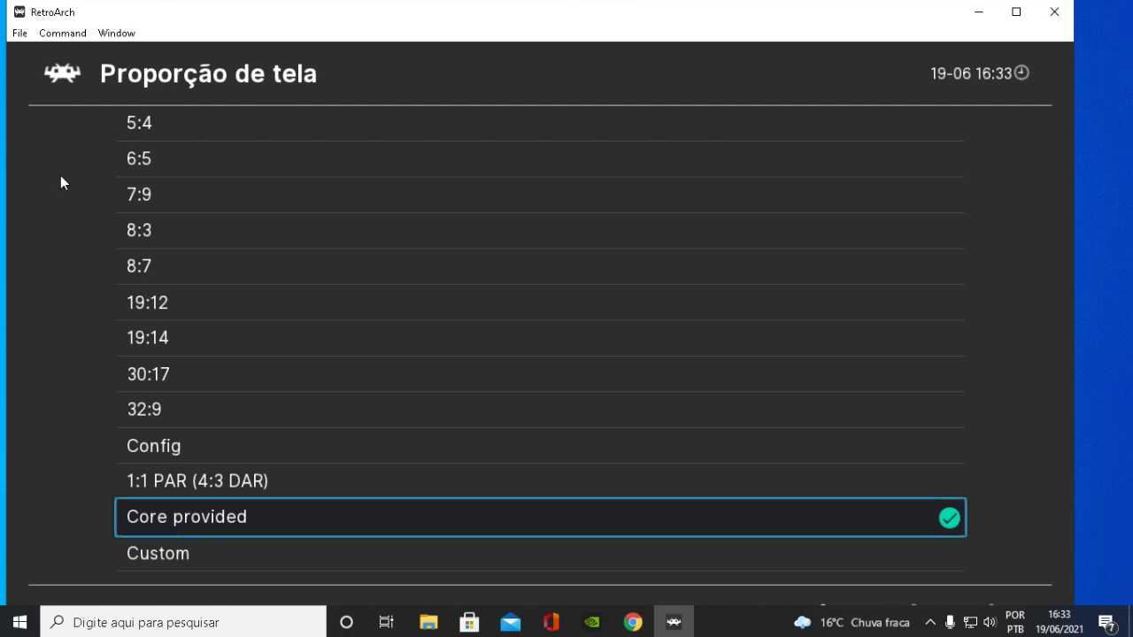
{"action": "key", "text": "Down"}
{"action": "key", "text": "Down"}
{"action": "key", "text": "Down"}
{"action": "key", "text": "Down"}
{"action": "key", "text": "Down"}
{"action": "key", "text": "Down"}
{"action": "key", "text": "Down"}
{"action": "key", "text": "Down"}
{"action": "key", "text": "Down"}
{"action": "key", "text": "Down"}
{"action": "key", "text": "Down"}
{"action": "key", "text": "Down"}
{"action": "key", "text": "Down"}
{"action": "key", "text": "Down"}
{"action": "key", "text": "Down"}
{"action": "key", "text": "Up"}
{"action": "key", "text": "Up"}
{"action": "key", "text": "Up"}
{"action": "key", "text": "Up"}
{"action": "key", "text": "Up"}
{"action": "key", "text": "Up"}
{"action": "key", "text": "Up"}
{"action": "key", "text": "Up"}
{"action": "key", "text": "Up"}
{"action": "key", "text": "Up"}
{"action": "key", "text": "Up"}
{"action": "key", "text": "Up"}
{"action": "key", "text": "Down"}
{"action": "key", "text": "Return"}
{"action": "key", "text": "Up"}
{"action": "key", "text": "Up"}
{"action": "key", "text": "Down"}
{"action": "key", "text": "Down"}
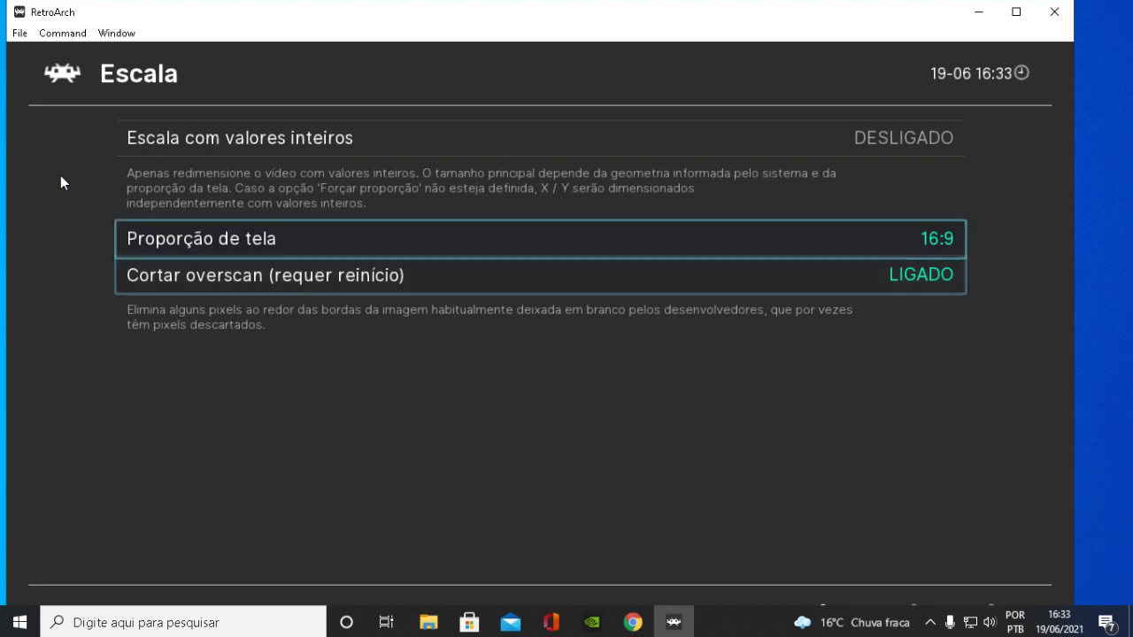
{"action": "key", "text": "Down"}
{"action": "key", "text": "Down"}
{"action": "key", "text": "Down"}
{"action": "key", "text": "Up"}
Leave the Escala settings and look through the categories of the Vídeo settings, from Trocar para resolução CRT to Escala.
{"action": "key", "text": "BackSpace"}
{"action": "key", "text": "Up"}
{"action": "key", "text": "Up"}
{"action": "key", "text": "Up"}
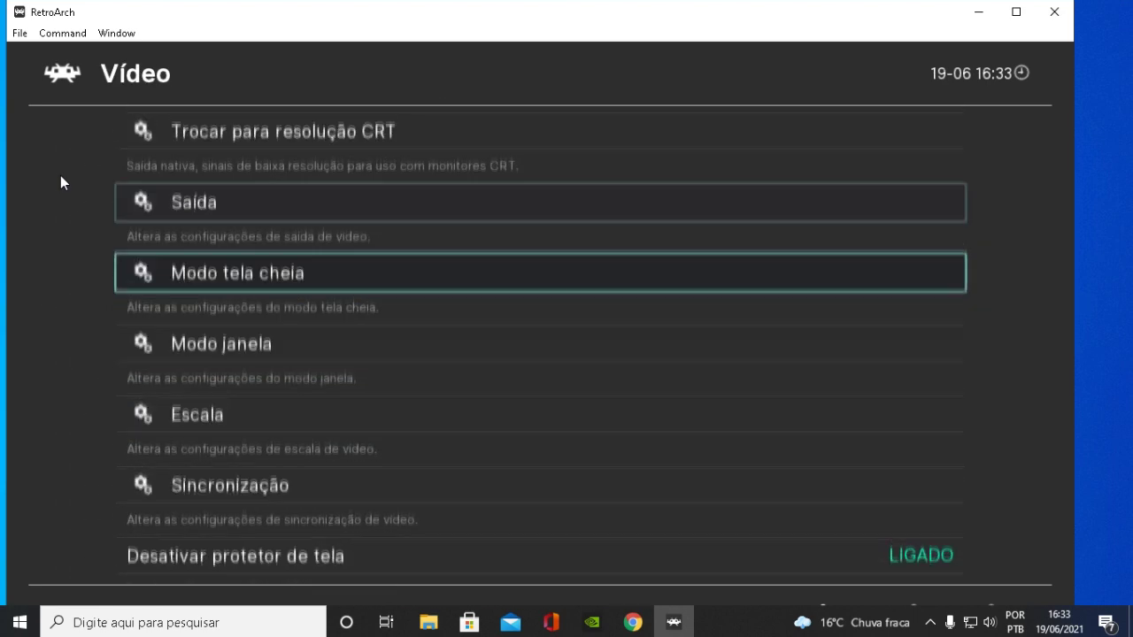
{"action": "key", "text": "Up"}
{"action": "key", "text": "Down"}
{"action": "key", "text": "Down"}
{"action": "key", "text": "Down"}
{"action": "key", "text": "Down"}
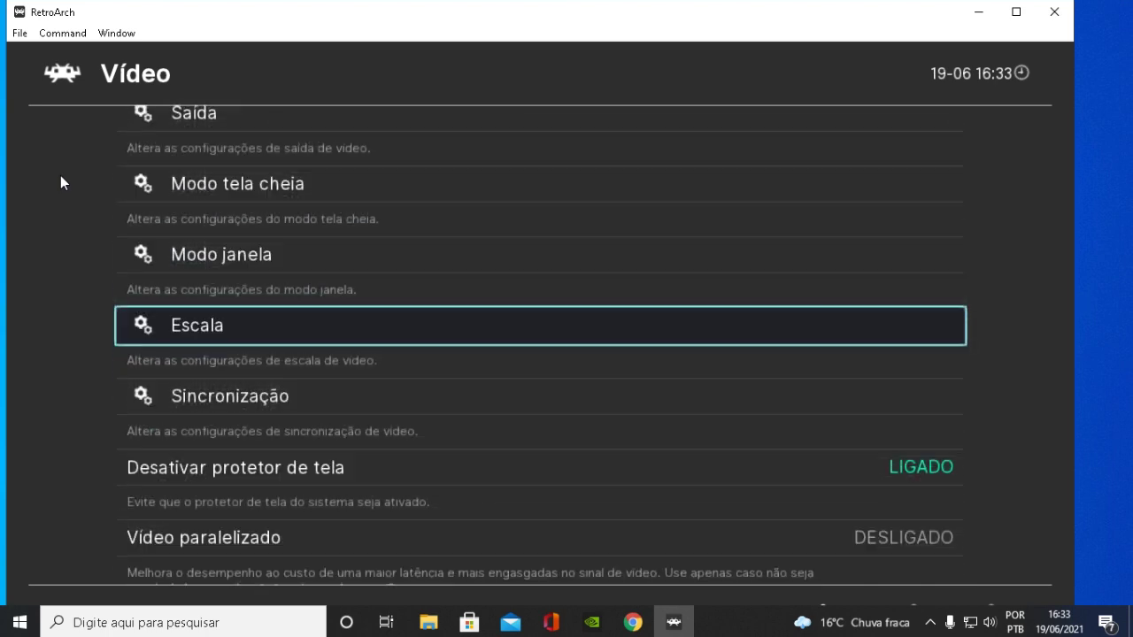
{"action": "key", "text": "Up"}
{"action": "key", "text": "Up"}
{"action": "key", "text": "Up"}
{"action": "key", "text": "Up"}
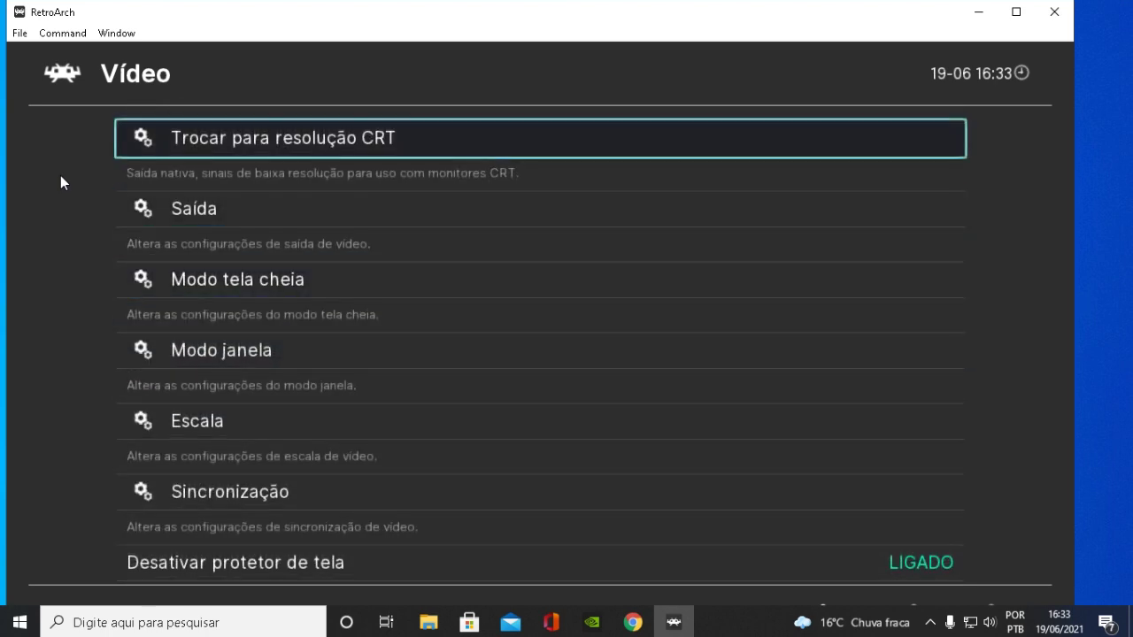
Return to Configurações and look through its setting categories, from Entrada down to Conquistas and the entries near it.
{"action": "key", "text": "BackSpace"}
{"action": "key", "text": "Down"}
{"action": "key", "text": "Down"}
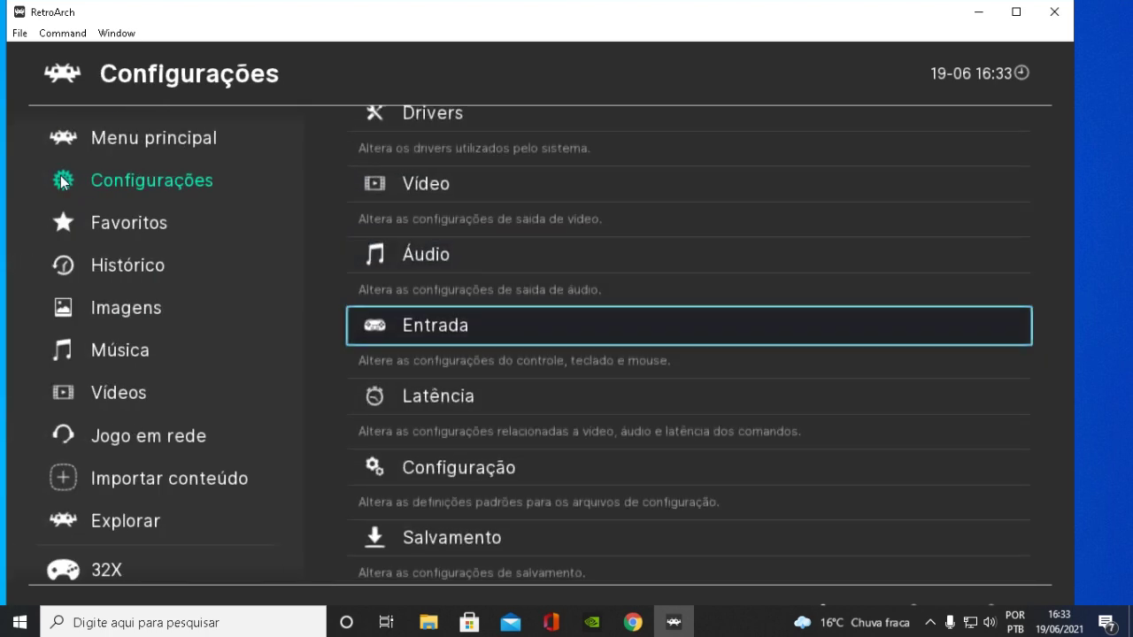
{"action": "key", "text": "Down"}
{"action": "key", "text": "Down"}
{"action": "key", "text": "Down"}
{"action": "key", "text": "Down"}
{"action": "key", "text": "Down"}
{"action": "key", "text": "Down"}
{"action": "key", "text": "Down"}
{"action": "key", "text": "Down"}
{"action": "key", "text": "Down"}
{"action": "key", "text": "Down"}
{"action": "key", "text": "Down"}
{"action": "key", "text": "Down"}
{"action": "key", "text": "Down"}
{"action": "key", "text": "Down"}
{"action": "key", "text": "Down"}
{"action": "key", "text": "Down"}
{"action": "key", "text": "Down"}
{"action": "key", "text": "Down"}
{"action": "key", "text": "Down"}
{"action": "key", "text": "Down"}
{"action": "key", "text": "Down"}
{"action": "key", "text": "Down"}
{"action": "key", "text": "Down"}
{"action": "key", "text": "Down"}
{"action": "key", "text": "Down"}
{"action": "key", "text": "Down"}
{"action": "key", "text": "Down"}
{"action": "key", "text": "Down"}
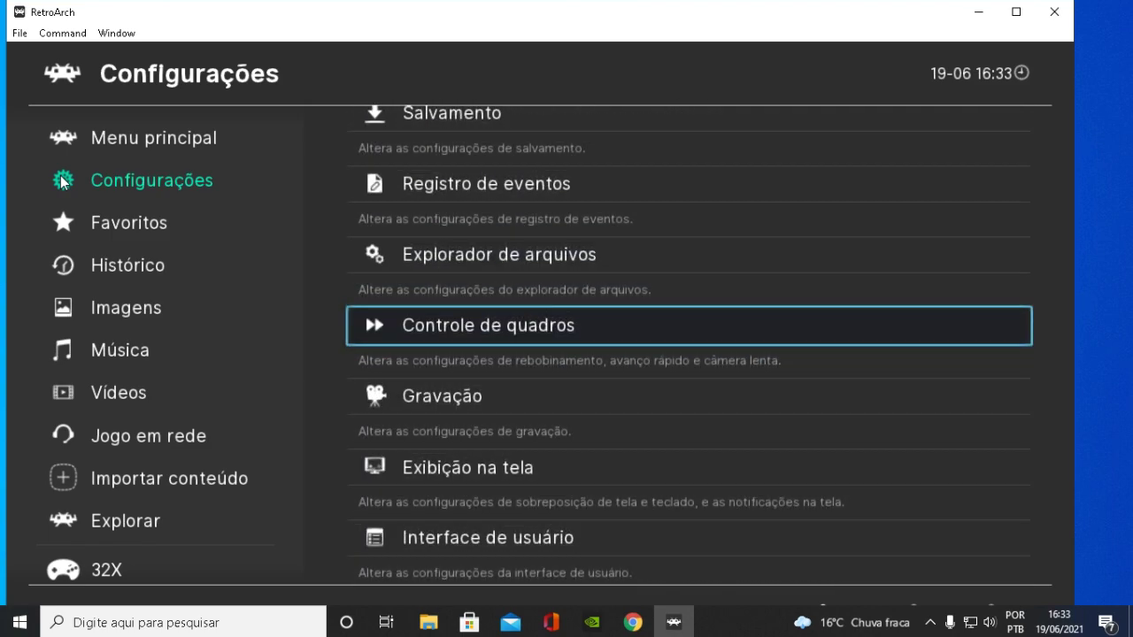
{"action": "key", "text": "Down"}
{"action": "key", "text": "Down"}
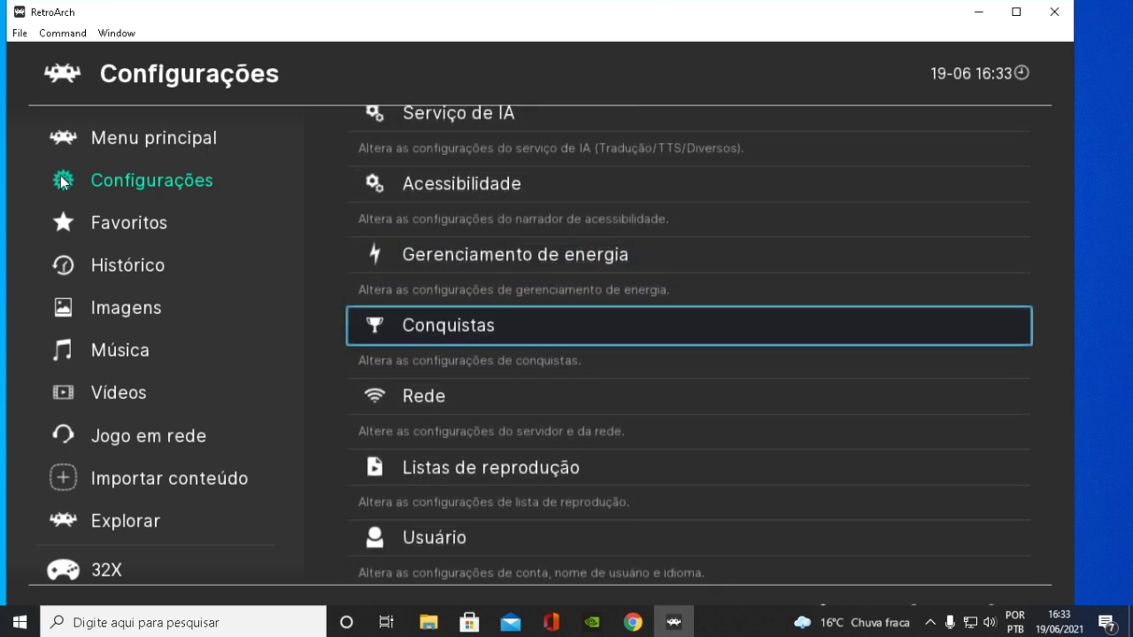
{"action": "key", "text": "Down"}
Switch from Configurações to Menu principal and open Atualizações e downloads.
{"action": "key", "text": "Left"}
{"action": "key", "text": "Up"}
{"action": "key", "text": "Down"}
{"action": "key", "text": "Down"}
{"action": "key", "text": "Down"}
{"action": "key", "text": "Down"}
{"action": "key", "text": "Up"}
{"action": "key", "text": "Up"}
{"action": "key", "text": "Down"}
{"action": "key", "text": "Return"}
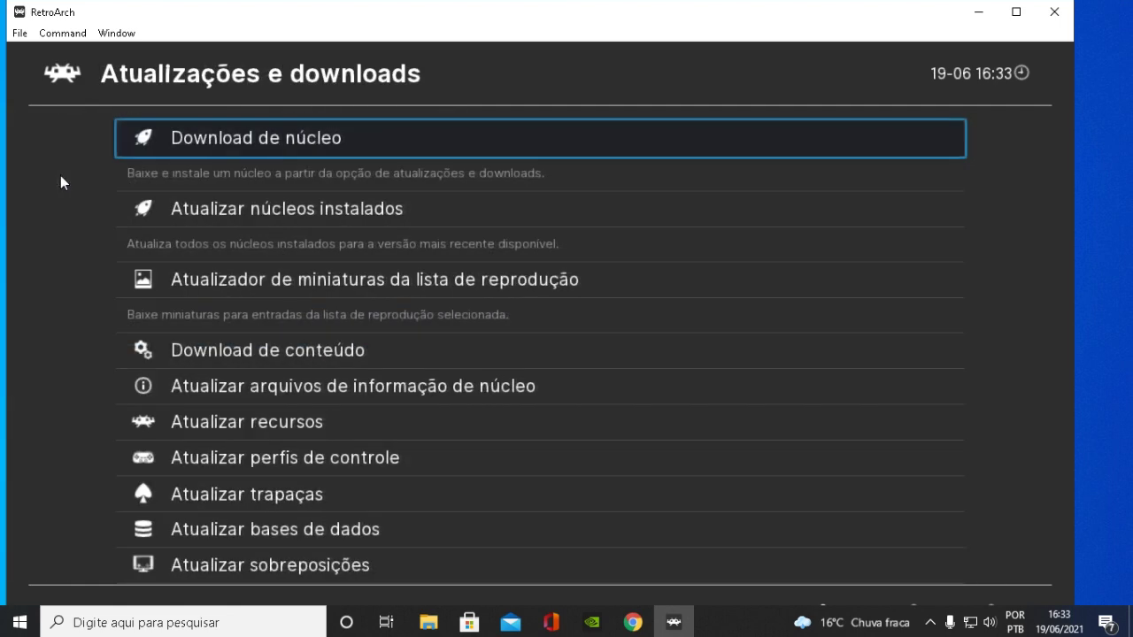
Open the Download de núcleo list within Atualizações e downloads.
{"action": "key", "text": "Down"}
{"action": "key", "text": "Up"}
{"action": "key", "text": "Return"}
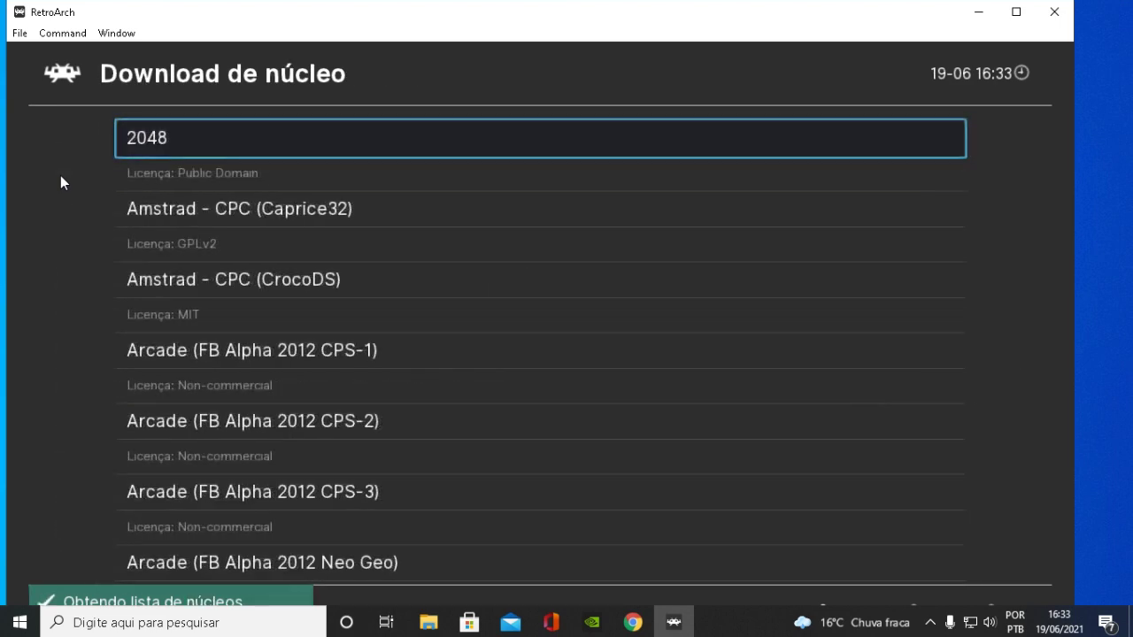
Look through the Download de núcleo list from 2048 down to the Cannonball and Cave Story (NXEngine) entries.
{"action": "key", "text": "Down"}
{"action": "key", "text": "Down"}
{"action": "key", "text": "Down"}
{"action": "key", "text": "Down"}
{"action": "key", "text": "Down"}
{"action": "key", "text": "Down"}
{"action": "key", "text": "Down"}
{"action": "key", "text": "Down"}
{"action": "key", "text": "Down"}
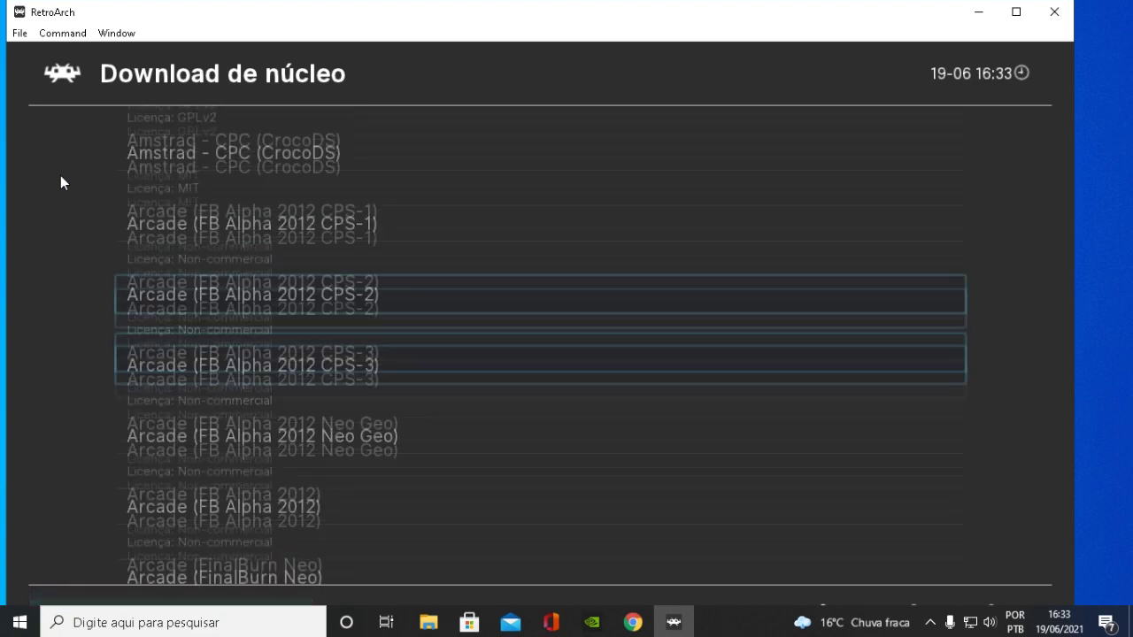
{"action": "key", "text": "Down"}
{"action": "key", "text": "Down"}
{"action": "key", "text": "Down"}
{"action": "key", "text": "Down"}
{"action": "key", "text": "Down"}
{"action": "key", "text": "Down"}
{"action": "key", "text": "Down"}
{"action": "key", "text": "Down"}
{"action": "key", "text": "Down"}
{"action": "key", "text": "Down"}
{"action": "key", "text": "Down"}
{"action": "key", "text": "Down"}
{"action": "key", "text": "Down"}
{"action": "key", "text": "Down"}
{"action": "key", "text": "Down"}
{"action": "key", "text": "Down"}
{"action": "key", "text": "Down"}
{"action": "key", "text": "Down"}
{"action": "key", "text": "Down"}
{"action": "key", "text": "Down"}
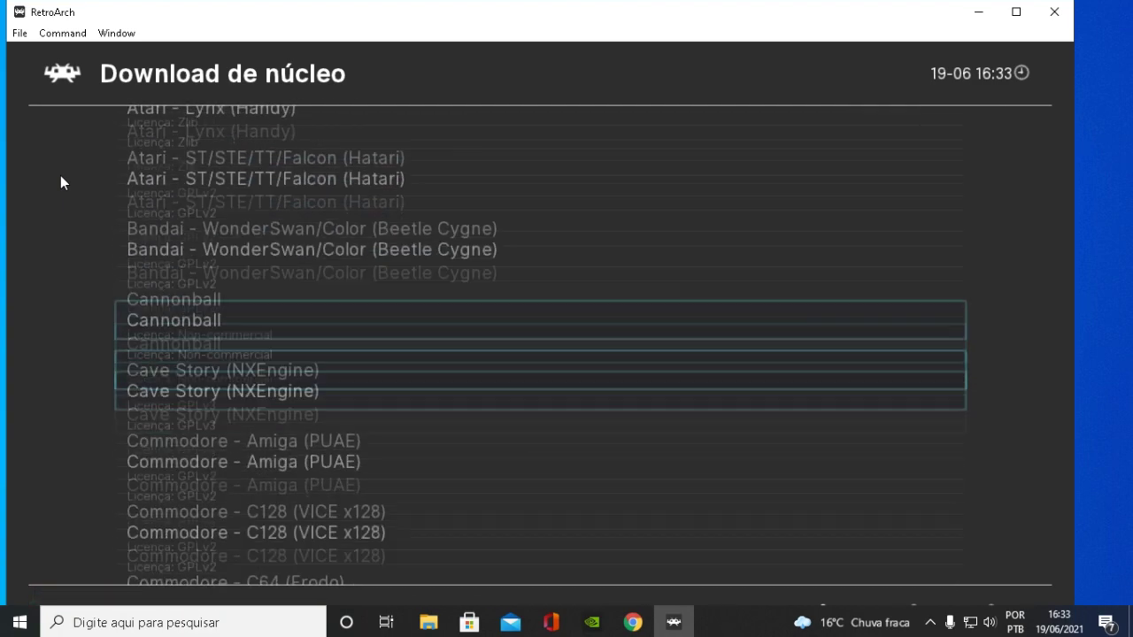
Go back up the core list from Cave Story (NXEngine), past the Atari cores, towards the start of the list.
{"action": "key", "text": "Up"}
{"action": "key", "text": "Up"}
{"action": "key", "text": "Up"}
{"action": "key", "text": "Up"}
{"action": "key", "text": "Up"}
{"action": "key", "text": "Up"}
{"action": "key", "text": "Up"}
{"action": "key", "text": "Up"}
{"action": "key", "text": "Up"}
{"action": "key", "text": "Up"}
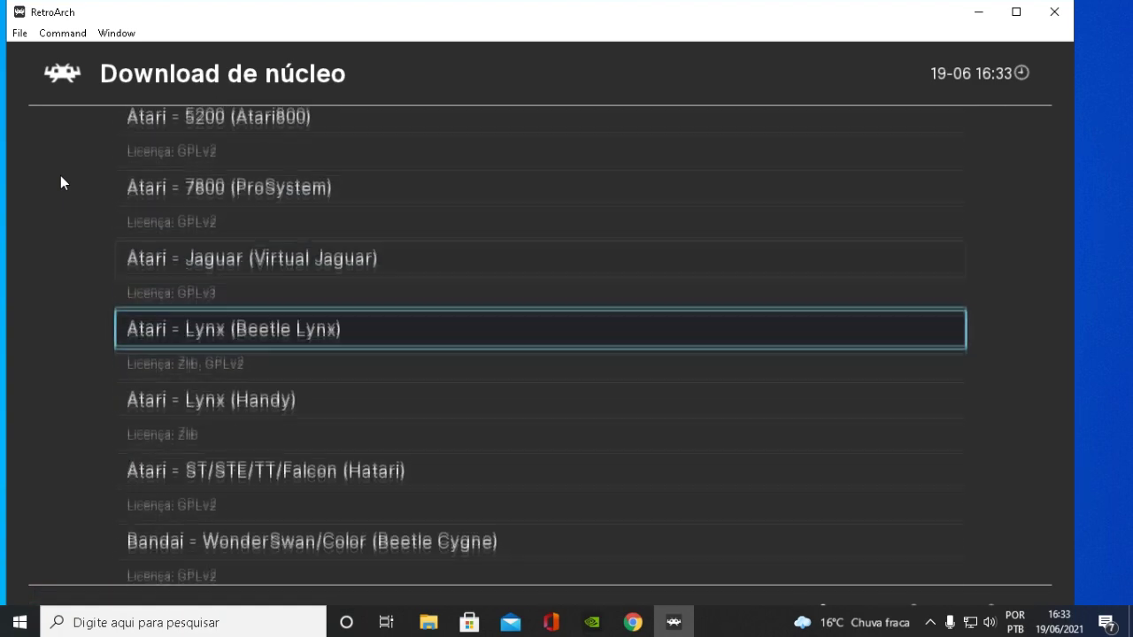
{"action": "key", "text": "Up"}
{"action": "key", "text": "Up"}
{"action": "key", "text": "Up"}
{"action": "key", "text": "Up"}
{"action": "key", "text": "Up"}
{"action": "key", "text": "Up"}
{"action": "key", "text": "Up"}
{"action": "key", "text": "Up"}
{"action": "key", "text": "Up"}
{"action": "key", "text": "Up"}
{"action": "key", "text": "Up"}
{"action": "key", "text": "Up"}
Check the final entries of the core list around TIC-80 and Uzebox (Uzem), and return to the first Arcade cores.
{"action": "key", "text": "Down"}
{"action": "key", "text": "Down"}
{"action": "key", "text": "Down"}
{"action": "key", "text": "Down"}
{"action": "key", "text": "Down"}
{"action": "key", "text": "Down"}
{"action": "key", "text": "Down"}
{"action": "key", "text": "Down"}
{"action": "key", "text": "Down"}
{"action": "key", "text": "Down"}
{"action": "key", "text": "Down"}
{"action": "key", "text": "Down"}
{"action": "key", "text": "Down"}
{"action": "key", "text": "Down"}
{"action": "key", "text": "Down"}
{"action": "key", "text": "Down"}
{"action": "key", "text": "Down"}
{"action": "key", "text": "Down"}
{"action": "key", "text": "Down"}
{"action": "key", "text": "Down"}
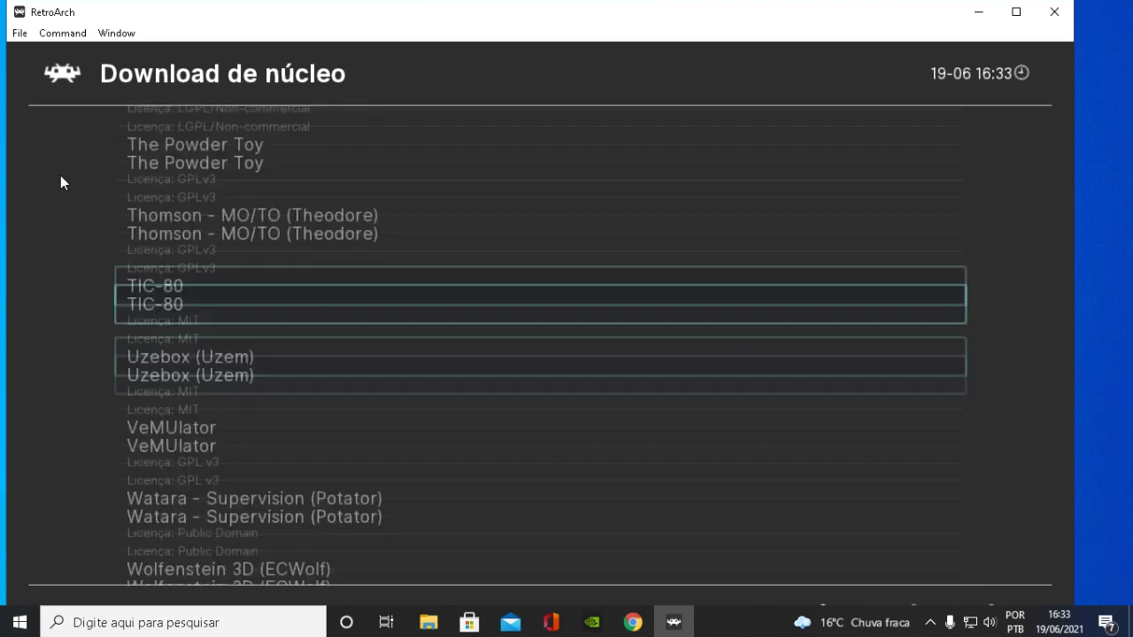
{"action": "key", "text": "Down"}
{"action": "key", "text": "Down"}
{"action": "key", "text": "Down"}
{"action": "key", "text": "Down"}
{"action": "key", "text": "Up"}
{"action": "key", "text": "Down"}
{"action": "key", "text": "Down"}
{"action": "key", "text": "Down"}
{"action": "key", "text": "Down"}
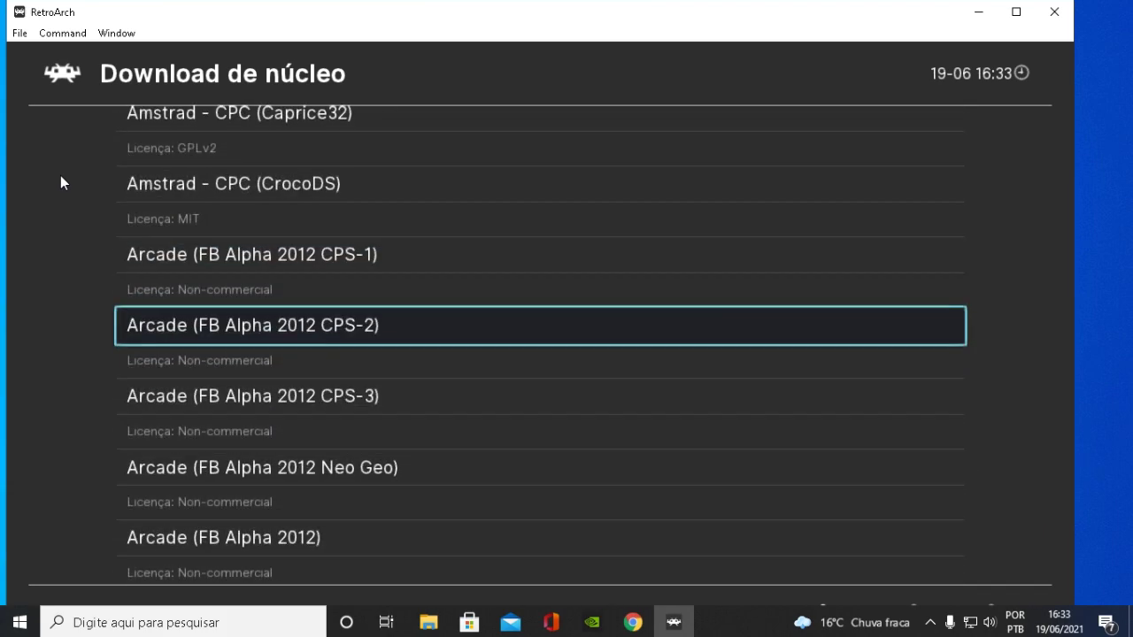
Examine the Arcade cores from FB Alpha 2012 CPS-2 onwards, down to Atari - 5200 (Atari800).
{"action": "key", "text": "Down"}
{"action": "key", "text": "Down"}
{"action": "key", "text": "Down"}
{"action": "key", "text": "Down"}
{"action": "key", "text": "Down"}
{"action": "key", "text": "Down"}
{"action": "key", "text": "Down"}
{"action": "key", "text": "Down"}
{"action": "key", "text": "Down"}
{"action": "key", "text": "Down"}
{"action": "key", "text": "Down"}
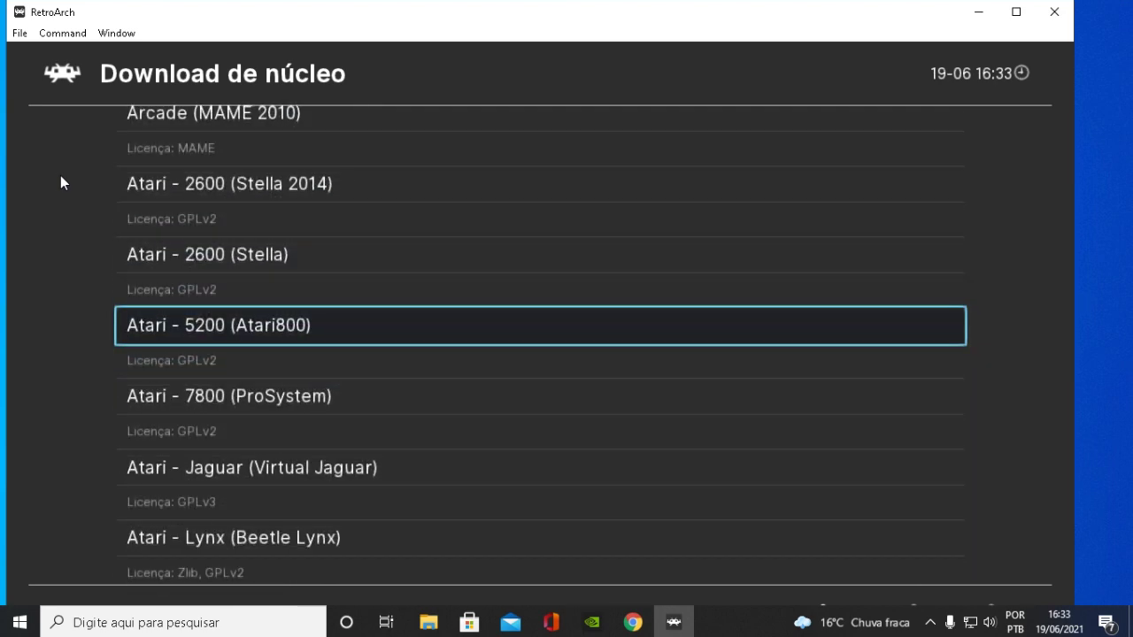
Continue through the core list from Atari - 5200 (Atari800) down to Sega - Dreamcast/NAOMI (Flycast).
{"action": "key", "text": "Down"}
{"action": "key", "text": "Down"}
{"action": "key", "text": "Down"}
{"action": "key", "text": "Down"}
{"action": "key", "text": "Down"}
{"action": "key", "text": "Down"}
{"action": "key", "text": "Down"}
{"action": "key", "text": "Down"}
{"action": "key", "text": "Down"}
{"action": "key", "text": "Down"}
{"action": "key", "text": "Down"}
{"action": "key", "text": "Down"}
{"action": "key", "text": "Down"}
{"action": "key", "text": "Down"}
{"action": "key", "text": "Down"}
{"action": "key", "text": "Down"}
{"action": "key", "text": "Down"}
{"action": "key", "text": "Down"}
{"action": "key", "text": "Down"}
{"action": "key", "text": "Down"}
{"action": "key", "text": "Down"}
{"action": "key", "text": "Down"}
{"action": "key", "text": "Down"}
{"action": "key", "text": "Down"}
{"action": "key", "text": "Down"}
{"action": "key", "text": "Down"}
{"action": "key", "text": "Down"}
{"action": "key", "text": "Down"}
{"action": "key", "text": "Down"}
{"action": "key", "text": "Down"}
{"action": "key", "text": "Down"}
{"action": "key", "text": "Down"}
{"action": "key", "text": "Down"}
{"action": "key", "text": "Down"}
{"action": "key", "text": "Down"}
{"action": "key", "text": "Down"}
{"action": "key", "text": "Down"}
{"action": "key", "text": "Down"}
{"action": "key", "text": "Down"}
{"action": "key", "text": "Down"}
{"action": "key", "text": "Down"}
{"action": "key", "text": "Down"}
{"action": "key", "text": "Down"}
{"action": "key", "text": "Down"}
{"action": "key", "text": "Down"}
{"action": "key", "text": "Down"}
{"action": "key", "text": "Down"}
{"action": "key", "text": "Down"}
{"action": "key", "text": "Down"}
{"action": "key", "text": "Down"}
{"action": "key", "text": "Down"}
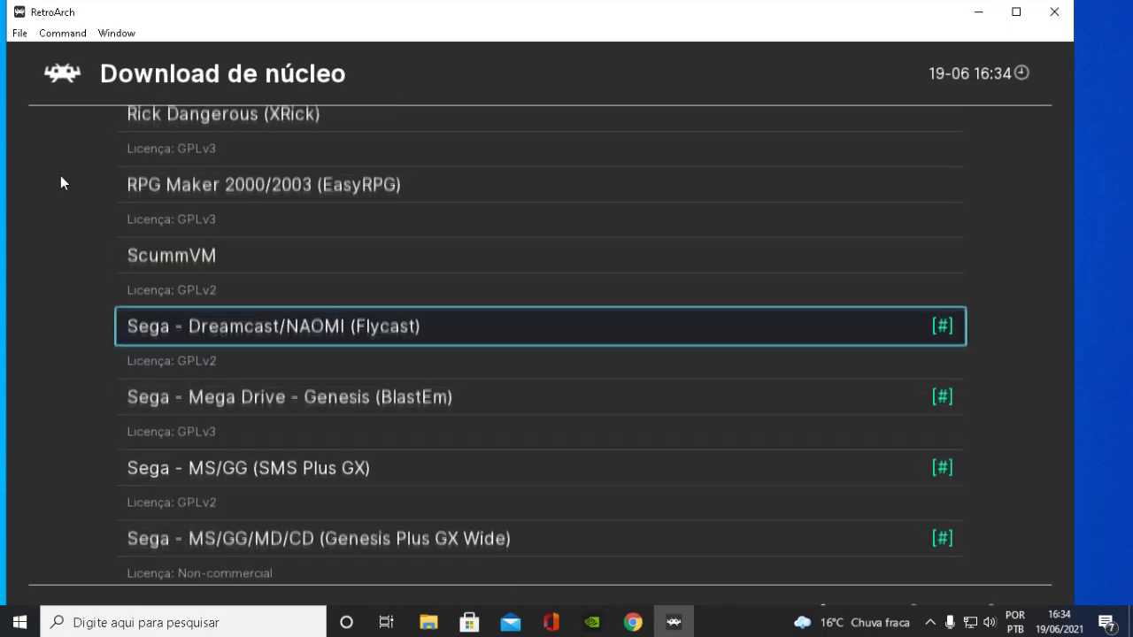
Compare the core entries around the Nintendo and Quake cores with those further down to SNK - Neo Geo CD (NeoCD).
{"action": "key", "text": "Down"}
{"action": "key", "text": "Down"}
{"action": "key", "text": "Down"}
{"action": "key", "text": "Down"}
{"action": "key", "text": "Down"}
{"action": "key", "text": "Down"}
{"action": "key", "text": "Down"}
{"action": "key", "text": "Down"}
{"action": "key", "text": "Down"}
{"action": "key", "text": "Down"}
{"action": "key", "text": "Down"}
{"action": "key", "text": "Down"}
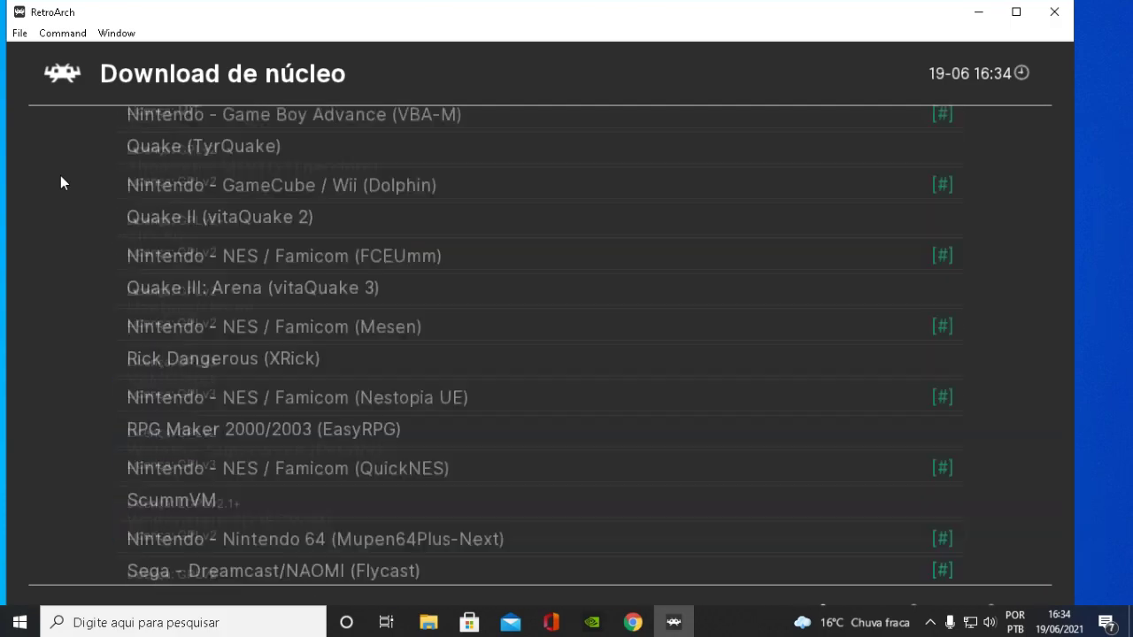
{"action": "key", "text": "Up"}
{"action": "key", "text": "Up"}
{"action": "key", "text": "Up"}
{"action": "key", "text": "Up"}
{"action": "key", "text": "Up"}
{"action": "key", "text": "Up"}
{"action": "key", "text": "Up"}
{"action": "key", "text": "Up"}
{"action": "key", "text": "Up"}
{"action": "key", "text": "Up"}
{"action": "key", "text": "Up"}
{"action": "key", "text": "Up"}
{"action": "key", "text": "Up"}
{"action": "key", "text": "Up"}
{"action": "key", "text": "Up"}
{"action": "key", "text": "Up"}
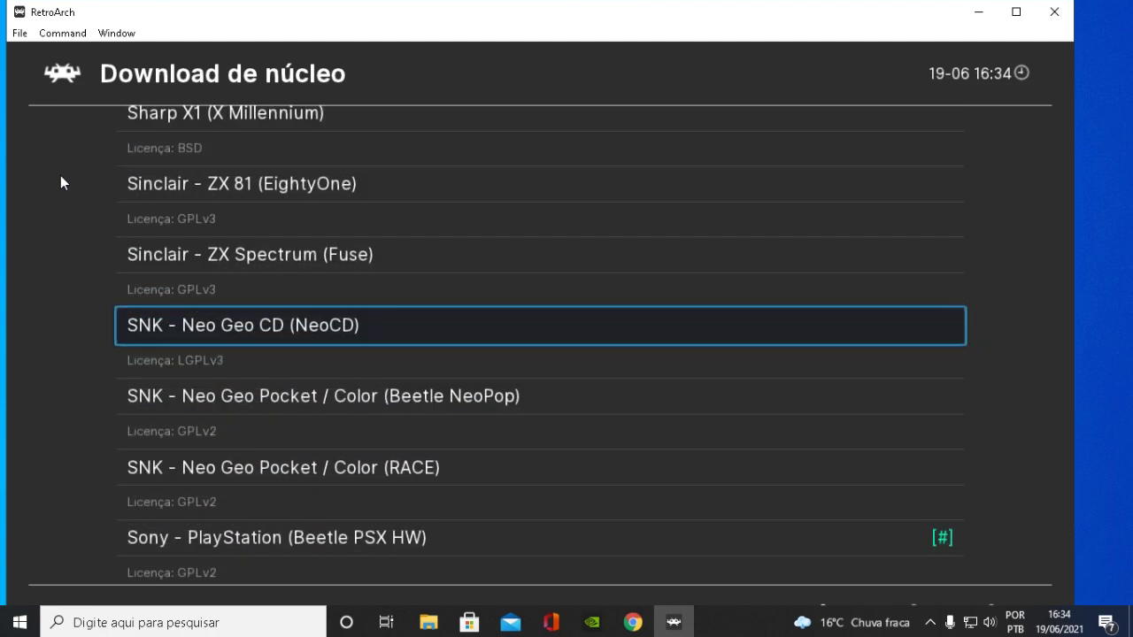
Go back over the cores between Rick Dangerous (XRick) and the Sega entries, around Sega - Dreamcast/NAOMI (Flycast).
{"action": "key", "text": "Up"}
{"action": "key", "text": "Up"}
{"action": "key", "text": "Up"}
{"action": "key", "text": "Up"}
{"action": "key", "text": "Up"}
{"action": "key", "text": "Up"}
{"action": "key", "text": "Up"}
{"action": "key", "text": "Up"}
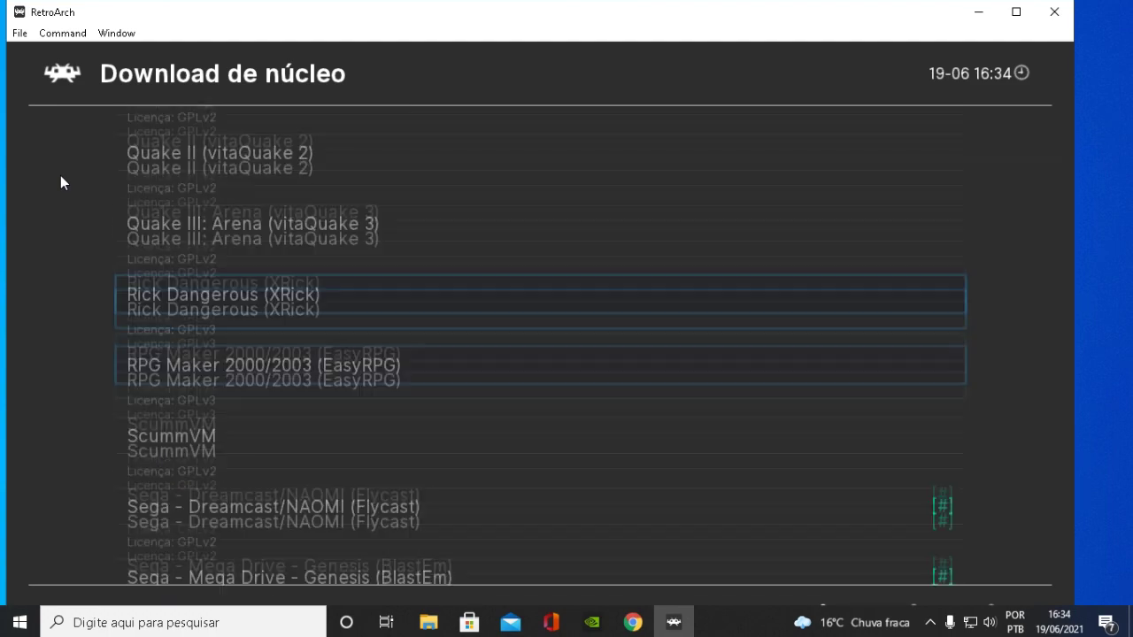
{"action": "key", "text": "Down"}
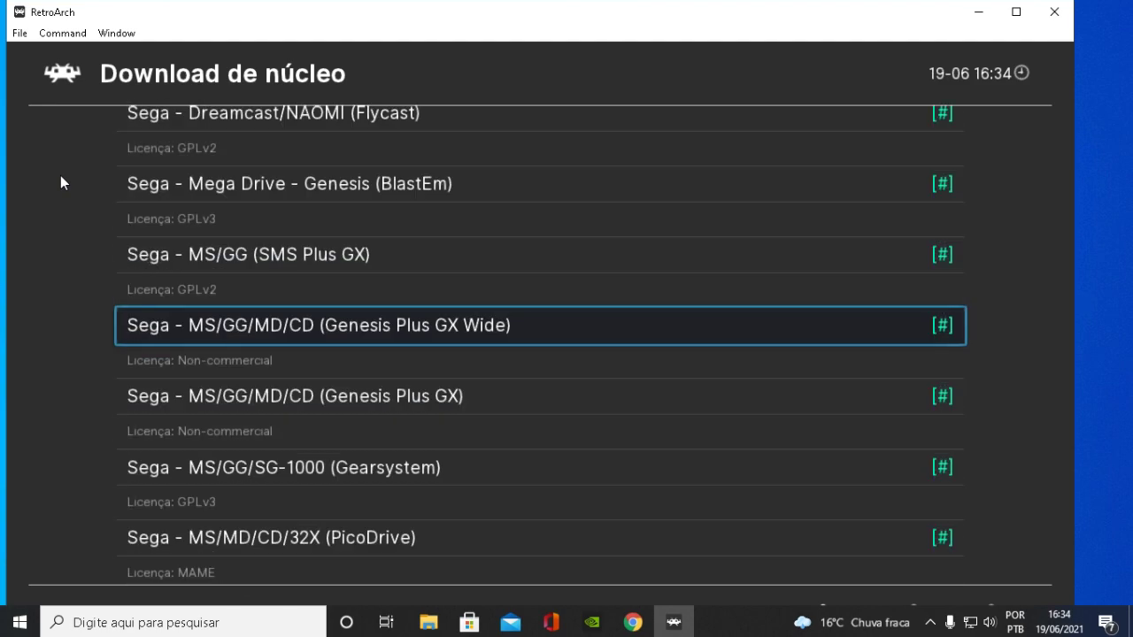
{"action": "key", "text": "Up"}
{"action": "key", "text": "Up"}
{"action": "key", "text": "Up"}
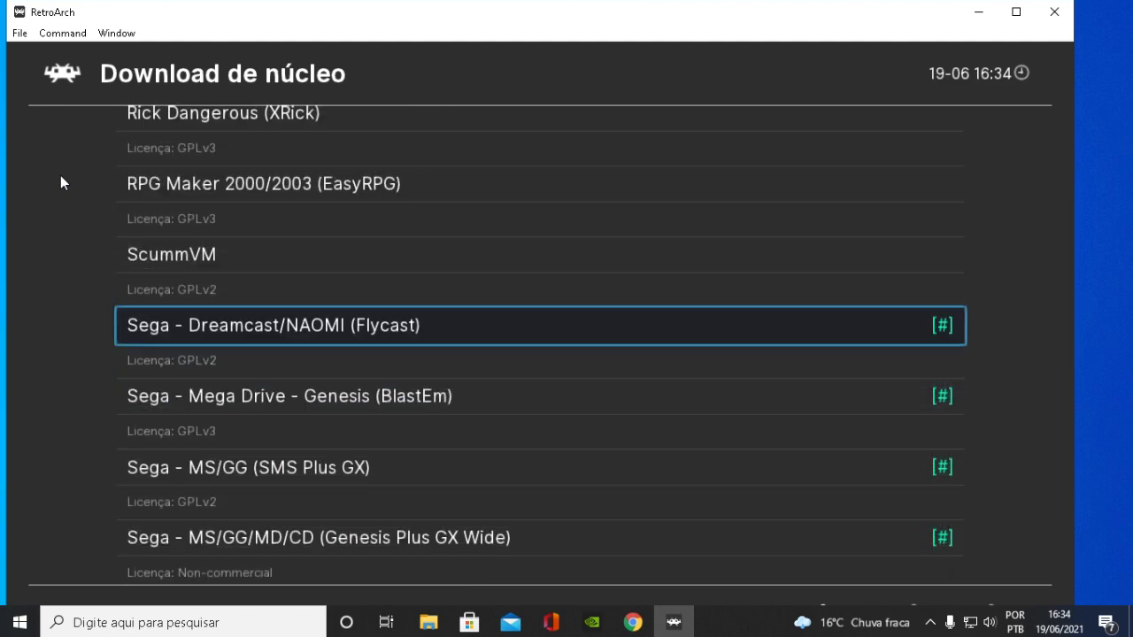
{"action": "key", "text": "Up"}
Continue down the core list past the Sharp, Sinclair and SNK entries to Sony - PlayStation (DuckStation).
{"action": "key", "text": "Down"}
{"action": "key", "text": "Down"}
{"action": "key", "text": "Down"}
{"action": "key", "text": "Down"}
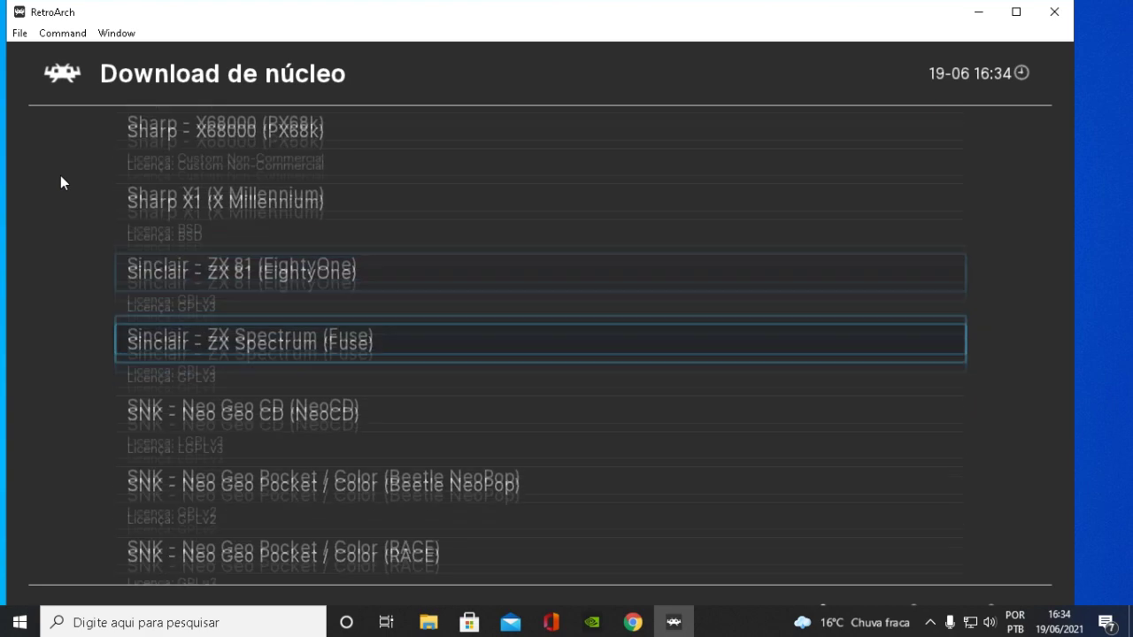
{"action": "key", "text": "Down"}
{"action": "key", "text": "Down"}
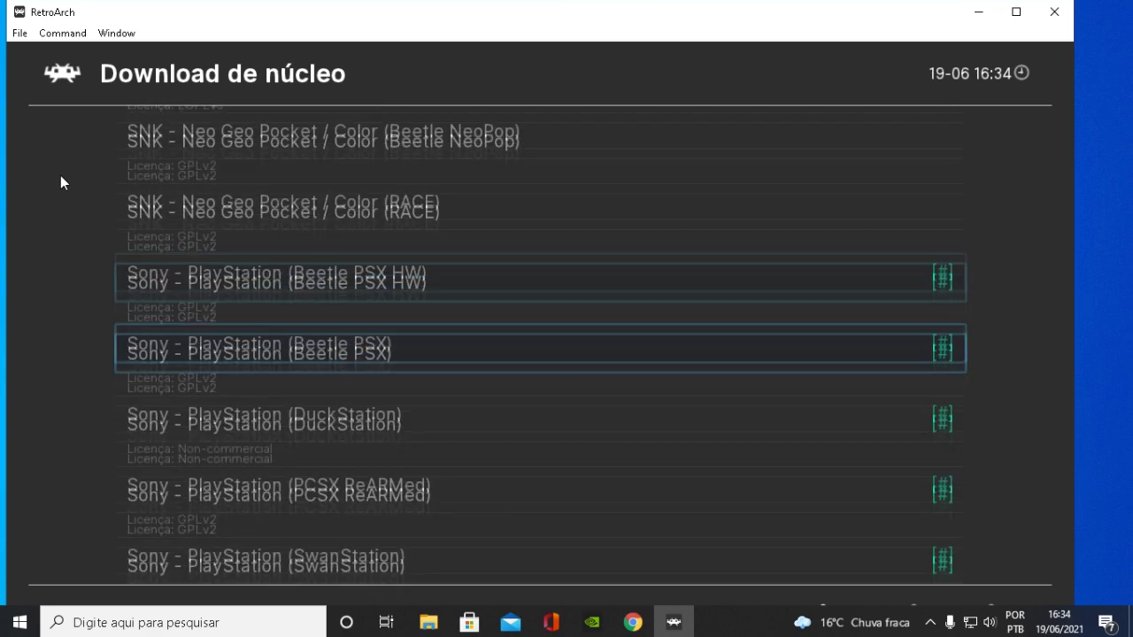
{"action": "key", "text": "Up"}
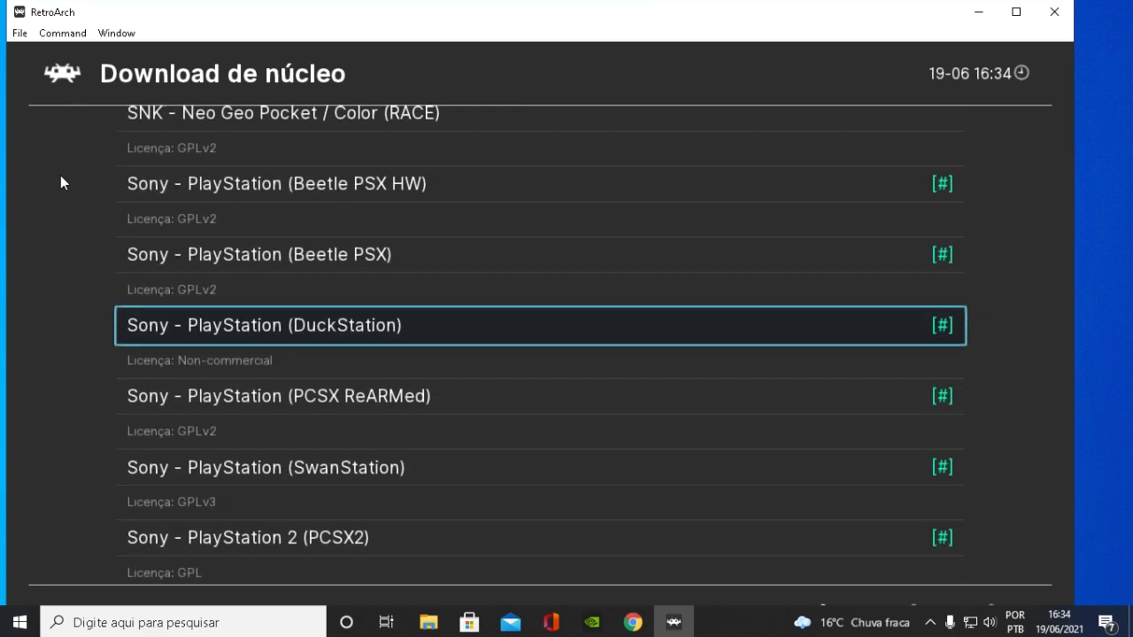
Go back up the core list from the PlayStation cores to Sega - MS/GG/SG-1000 (Gearsystem).
{"action": "key", "text": "Up"}
{"action": "key", "text": "Up"}
{"action": "key", "text": "Up"}
{"action": "key", "text": "Up"}
{"action": "key", "text": "Up"}
{"action": "key", "text": "Up"}
{"action": "key", "text": "Up"}
{"action": "key", "text": "Up"}
{"action": "key", "text": "Up"}
{"action": "key", "text": "Up"}
{"action": "key", "text": "Up"}
{"action": "key", "text": "Up"}
{"action": "key", "text": "Up"}
{"action": "key", "text": "Up"}
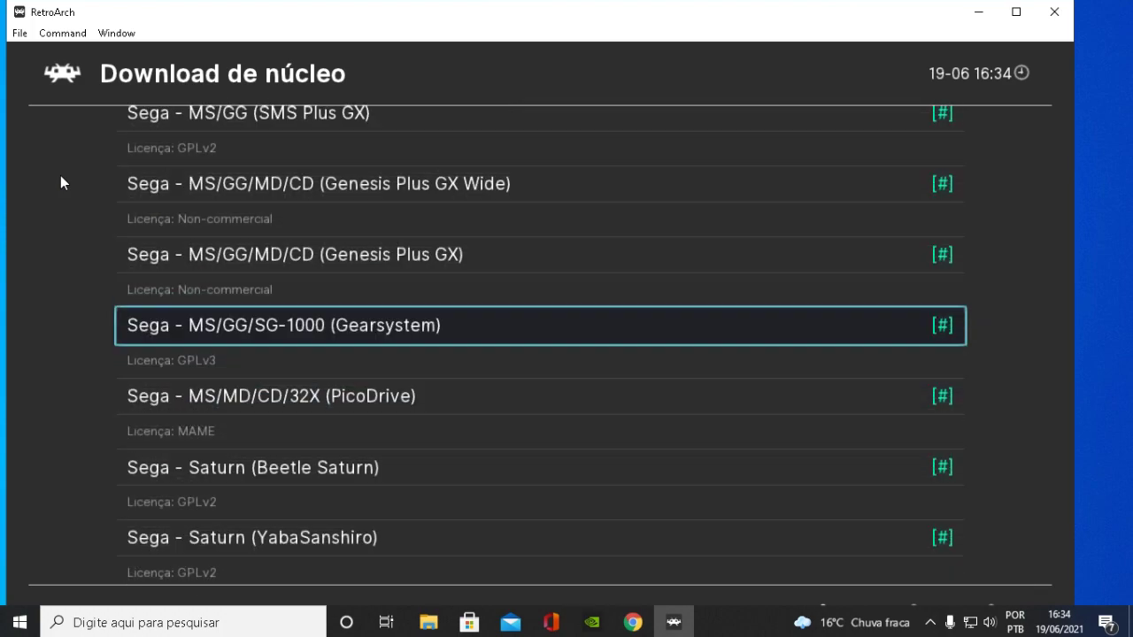
Examine the Nintendo cores above the Sega entries, from the SNES / SFC cores up to the Nintendo 64 and NES ones.
{"action": "key", "text": "Up"}
{"action": "key", "text": "Up"}
{"action": "key", "text": "Up"}
{"action": "key", "text": "Up"}
{"action": "key", "text": "Up"}
{"action": "key", "text": "Up"}
{"action": "key", "text": "Up"}
{"action": "key", "text": "Up"}
{"action": "key", "text": "Up"}
{"action": "key", "text": "Up"}
{"action": "key", "text": "Up"}
{"action": "key", "text": "Up"}
{"action": "key", "text": "Up"}
{"action": "key", "text": "Up"}
{"action": "key", "text": "Up"}
{"action": "key", "text": "Up"}
{"action": "key", "text": "Up"}
{"action": "key", "text": "Up"}
{"action": "key", "text": "Up"}
{"action": "key", "text": "Up"}
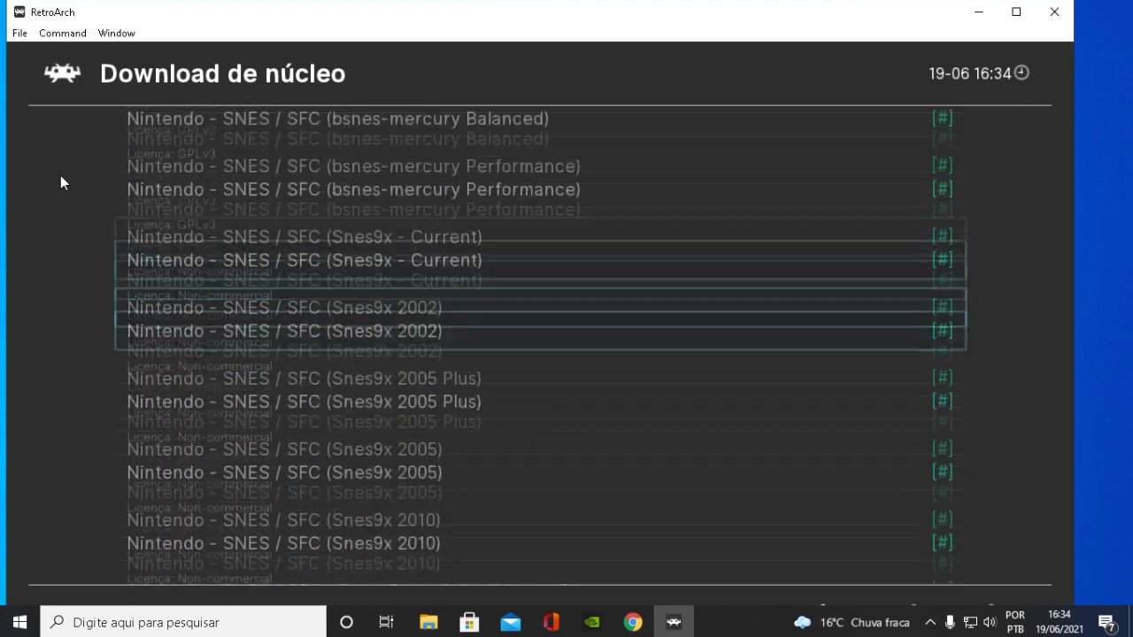
{"action": "key", "text": "Up"}
{"action": "key", "text": "Up"}
{"action": "key", "text": "Up"}
{"action": "key", "text": "Up"}
{"action": "key", "text": "Up"}
Review the Nintendo cores downwards from Nintendo 64 (Mupen64Plus-Next) to Virtual Boy (Beetle VB).
{"action": "key", "text": "Down"}
{"action": "key", "text": "Down"}
{"action": "key", "text": "Down"}
{"action": "key", "text": "Down"}
{"action": "key", "text": "Down"}
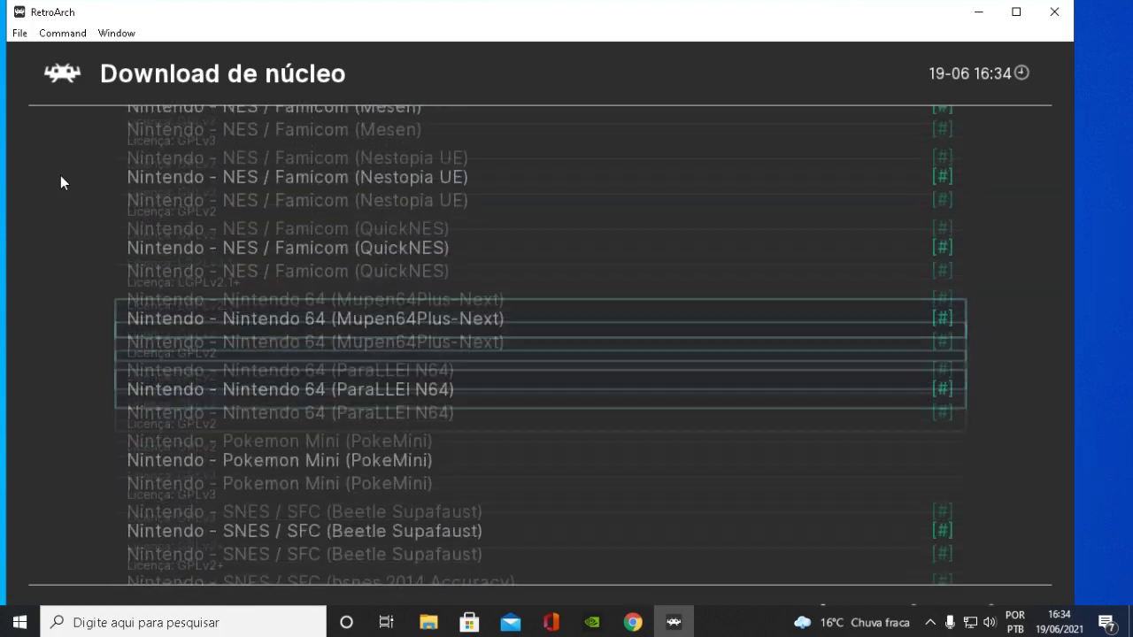
{"action": "key", "text": "Down"}
{"action": "key", "text": "Down"}
{"action": "key", "text": "Down"}
{"action": "key", "text": "Down"}
{"action": "key", "text": "Down"}
{"action": "key", "text": "Down"}
{"action": "key", "text": "Down"}
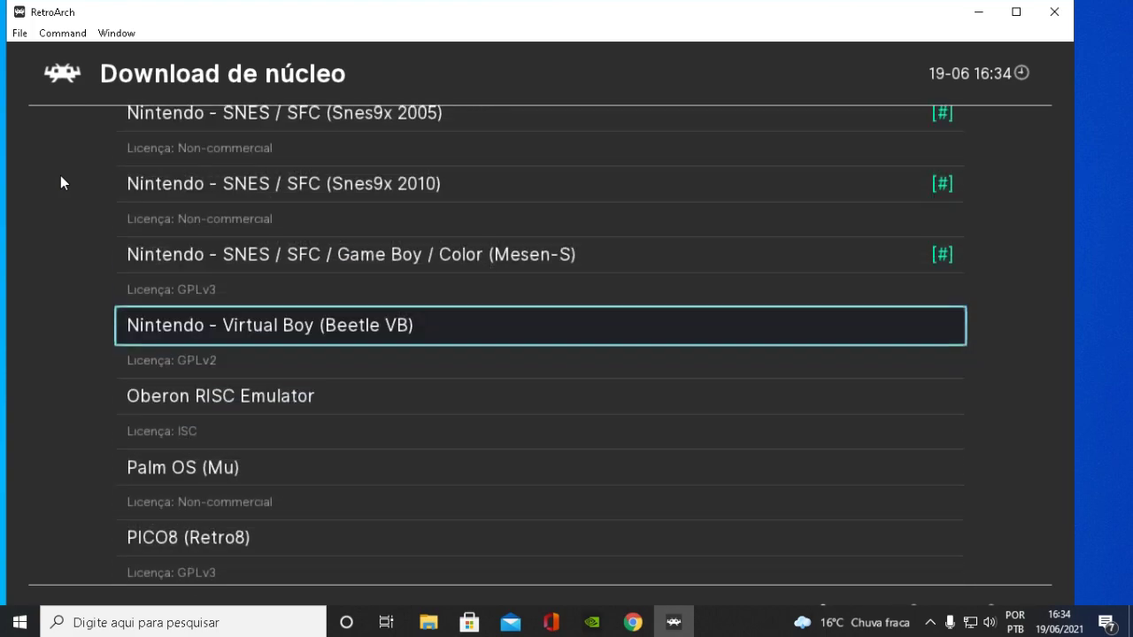
Check the entries around Nintendo - Virtual Boy (Beetle VB) and return to Nintendo - SNES / SFC (Snes9x - Current).
{"action": "key", "text": "Up"}
{"action": "key", "text": "Up"}
{"action": "key", "text": "Down"}
{"action": "key", "text": "Down"}
{"action": "key", "text": "Down"}
{"action": "key", "text": "Down"}
{"action": "key", "text": "Down"}
{"action": "key", "text": "Down"}
{"action": "key", "text": "Down"}
{"action": "key", "text": "Up"}
{"action": "key", "text": "Up"}
{"action": "key", "text": "Up"}
{"action": "key", "text": "Up"}
{"action": "key", "text": "Up"}
{"action": "key", "text": "Up"}
{"action": "key", "text": "Up"}
{"action": "key", "text": "Up"}
{"action": "key", "text": "Up"}
{"action": "key", "text": "Up"}
{"action": "key", "text": "Up"}
{"action": "key", "text": "Up"}
{"action": "key", "text": "Up"}
{"action": "key", "text": "Up"}
{"action": "key", "text": "Up"}
{"action": "key", "text": "Up"}
{"action": "key", "text": "Up"}
{"action": "key", "text": "Up"}
{"action": "key", "text": "Up"}
{"action": "key", "text": "Up"}
{"action": "key", "text": "Up"}
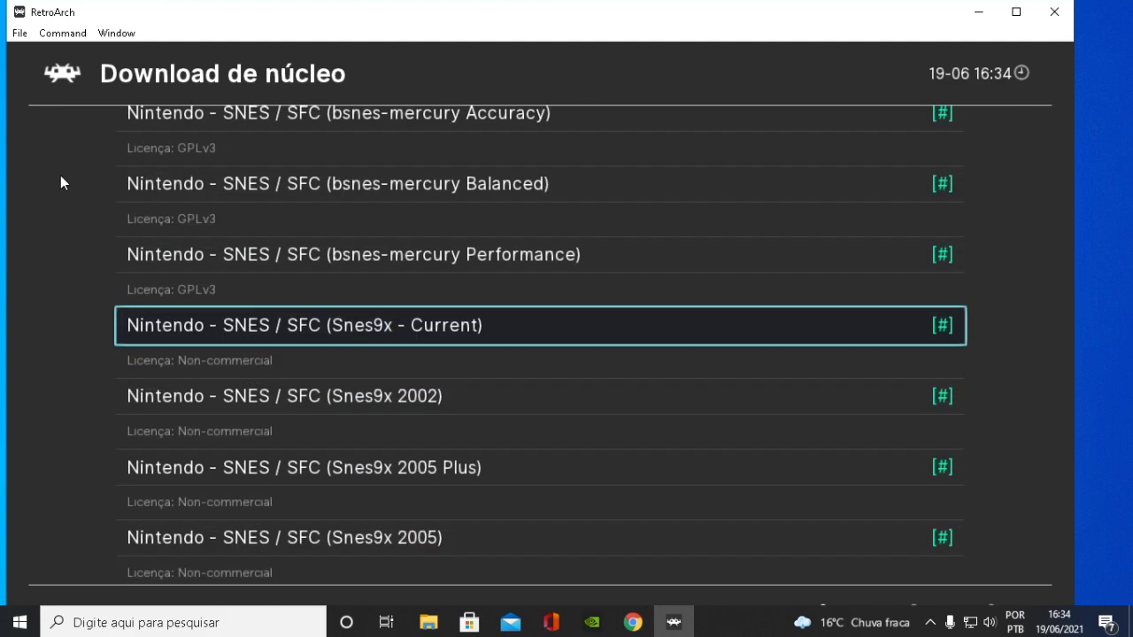
Download the Nintendo - Game Boy Advance (gpSP) core.
{"action": "key", "text": "Up"}
{"action": "key", "text": "Up"}
{"action": "key", "text": "Up"}
{"action": "key", "text": "Up"}
{"action": "key", "text": "Up"}
{"action": "key", "text": "Up"}
{"action": "key", "text": "Up"}
{"action": "key", "text": "Up"}
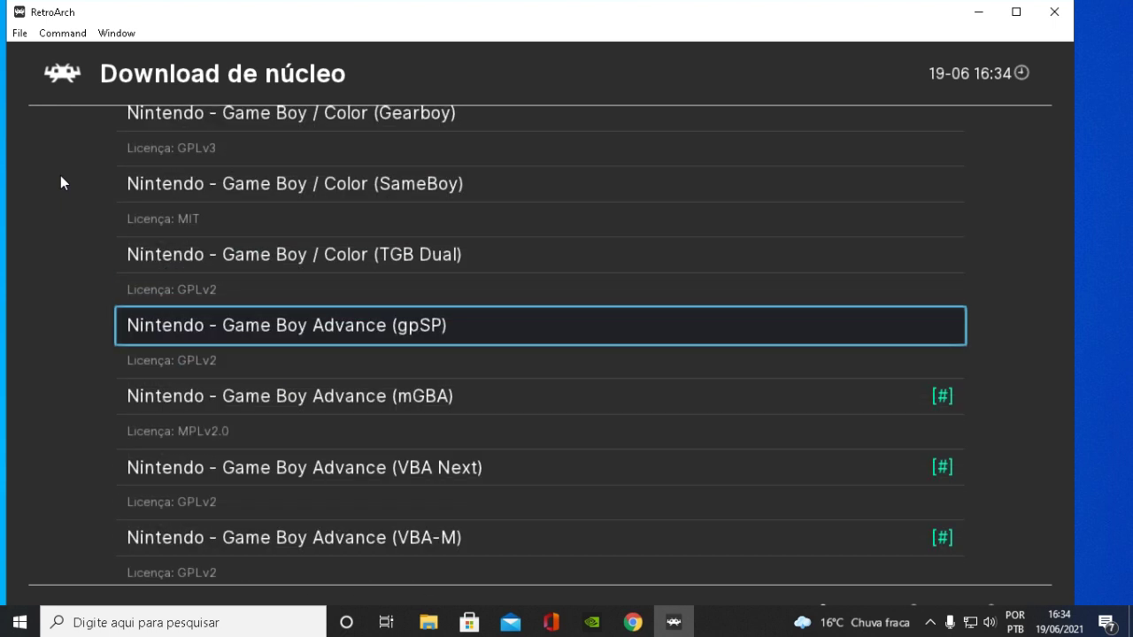
{"action": "key", "text": "Return"}
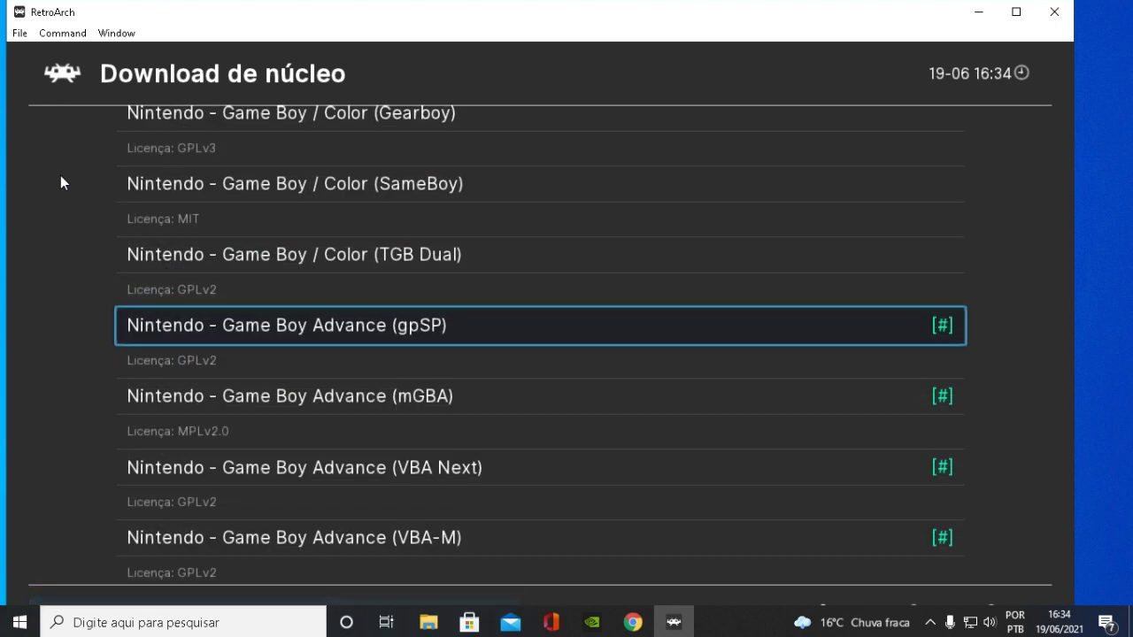
Leave the core list for Atualizações e downloads and locate the option Atualizar núcleos instalados.
{"action": "key", "text": "Down"}
{"action": "key", "text": "Up"}
{"action": "key", "text": "Down"}
{"action": "key", "text": "Up"}
{"action": "key", "text": "Down"}
{"action": "key", "text": "Up"}
{"action": "key", "text": "Down"}
{"action": "key", "text": "Up"}
{"action": "key", "text": "BackSpace"}
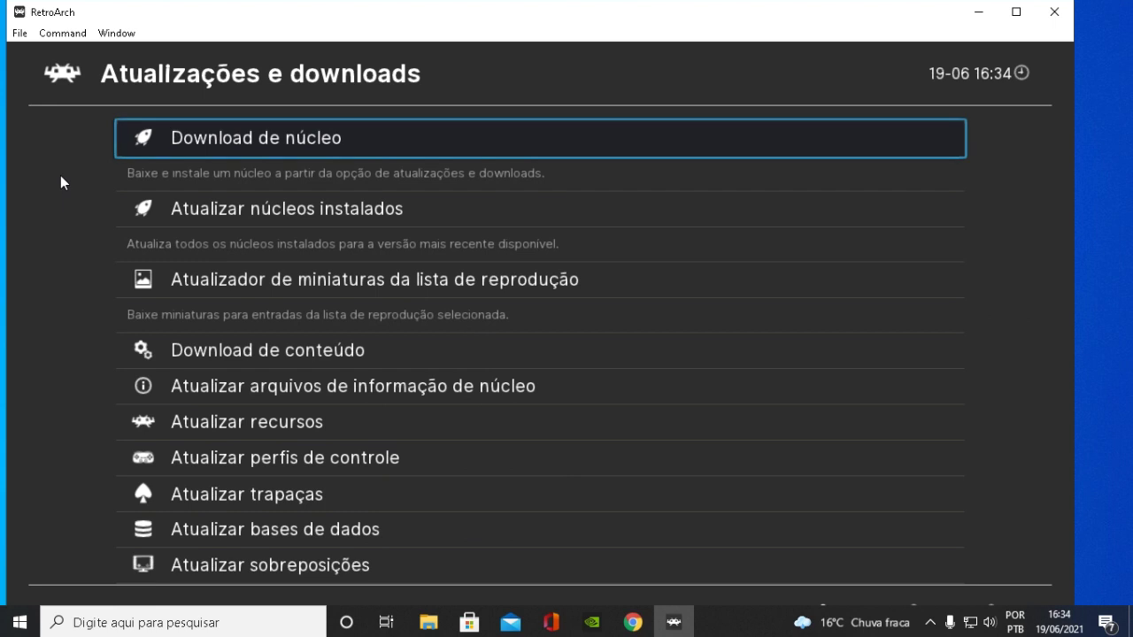
{"action": "key", "text": "Down"}
{"action": "key", "text": "Up"}
{"action": "key", "text": "Down"}
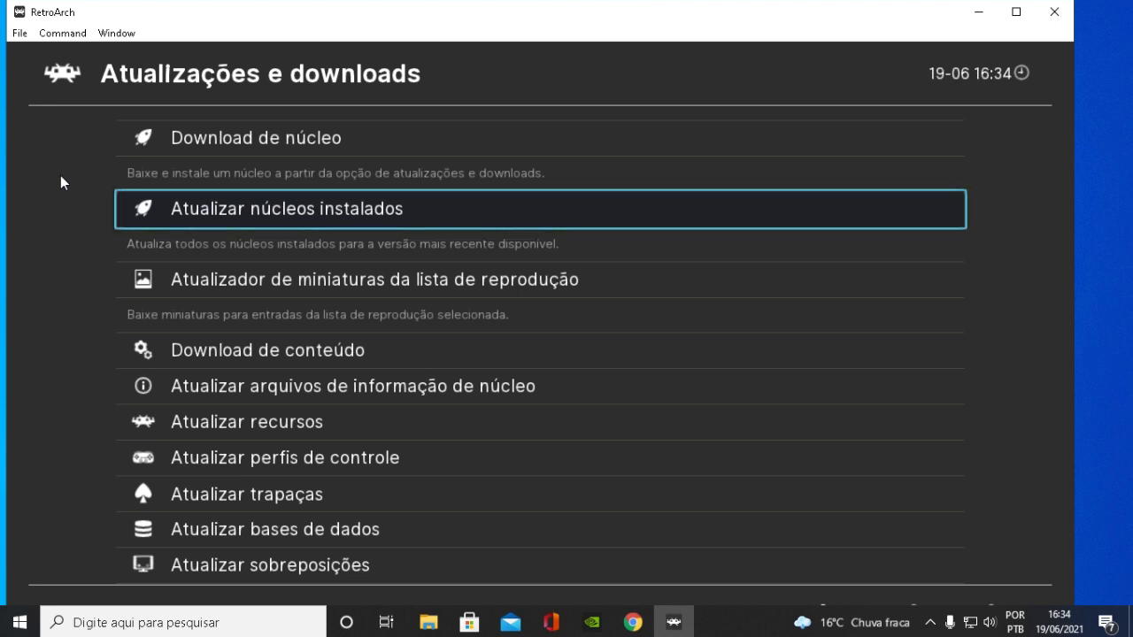
View the content categories under Download de conteúdo and return to Atualizações e downloads.
{"action": "key", "text": "Down"}
{"action": "key", "text": "Up"}
{"action": "key", "text": "Down"}
{"action": "key", "text": "Down"}
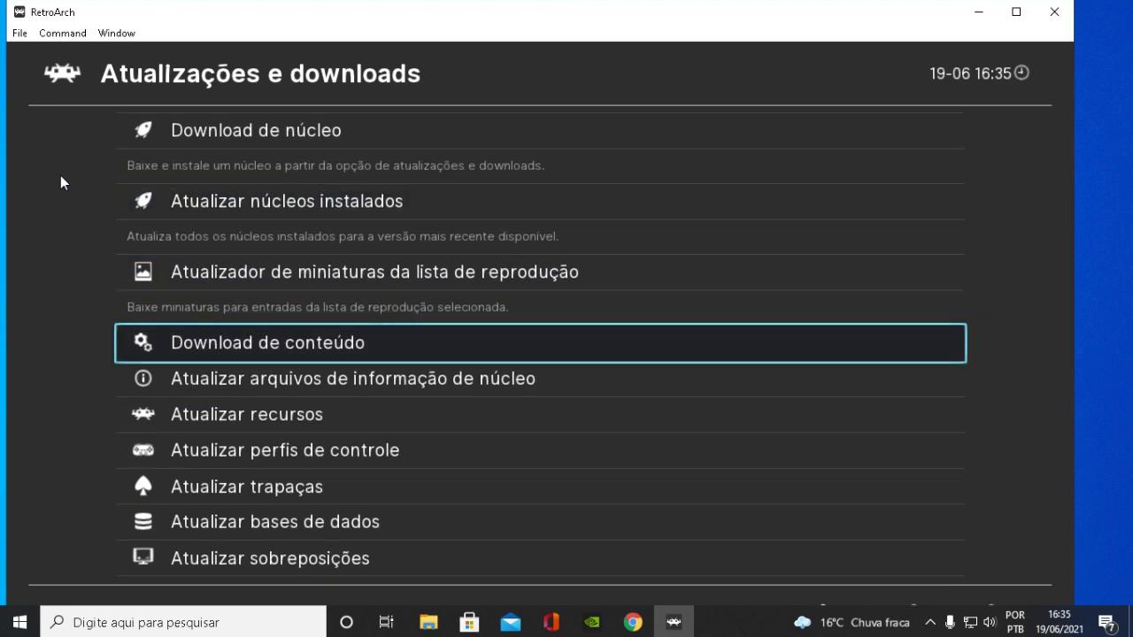
{"action": "key", "text": "Return"}
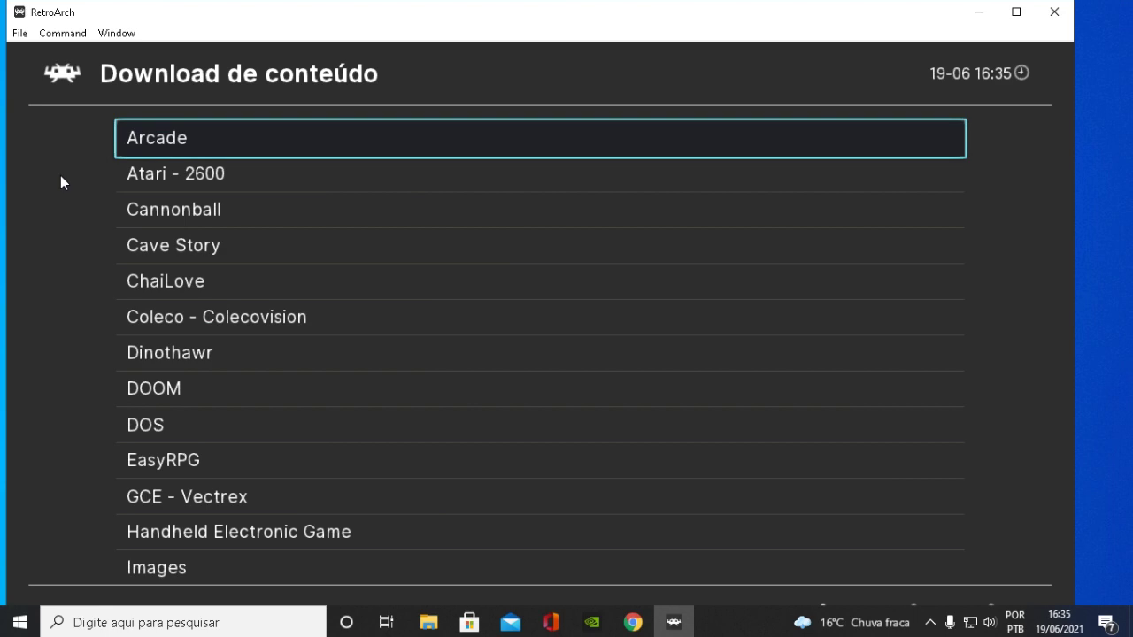
{"action": "key", "text": "BackSpace"}
Update the core information files and the RetroArch assets (Atualizar recursos).
{"action": "key", "text": "Down"}
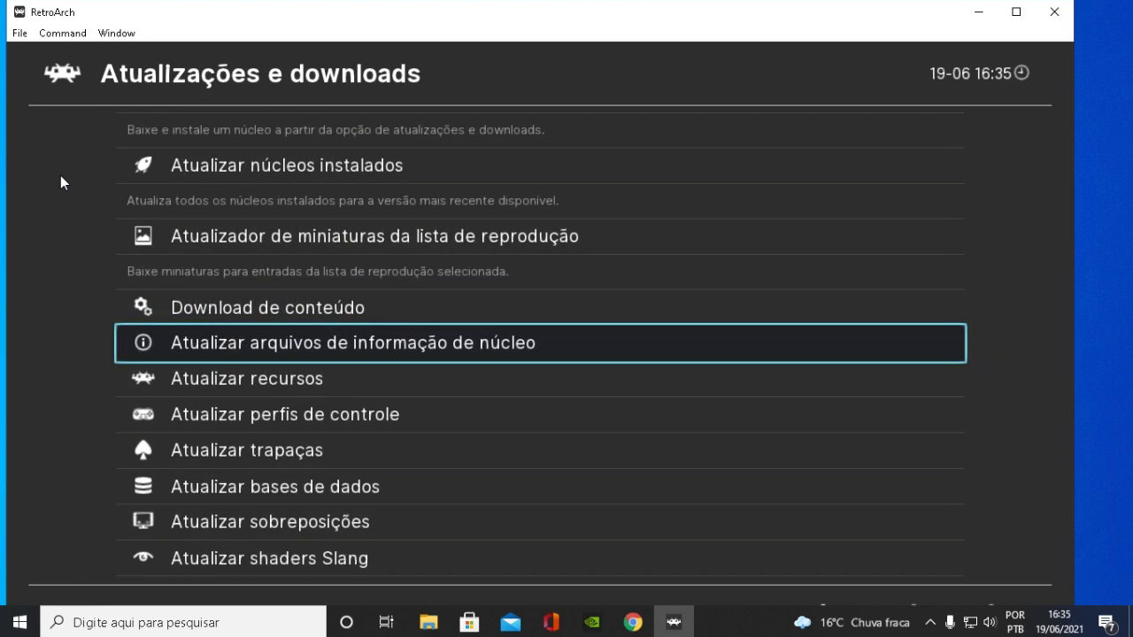
{"action": "key", "text": "Down"}
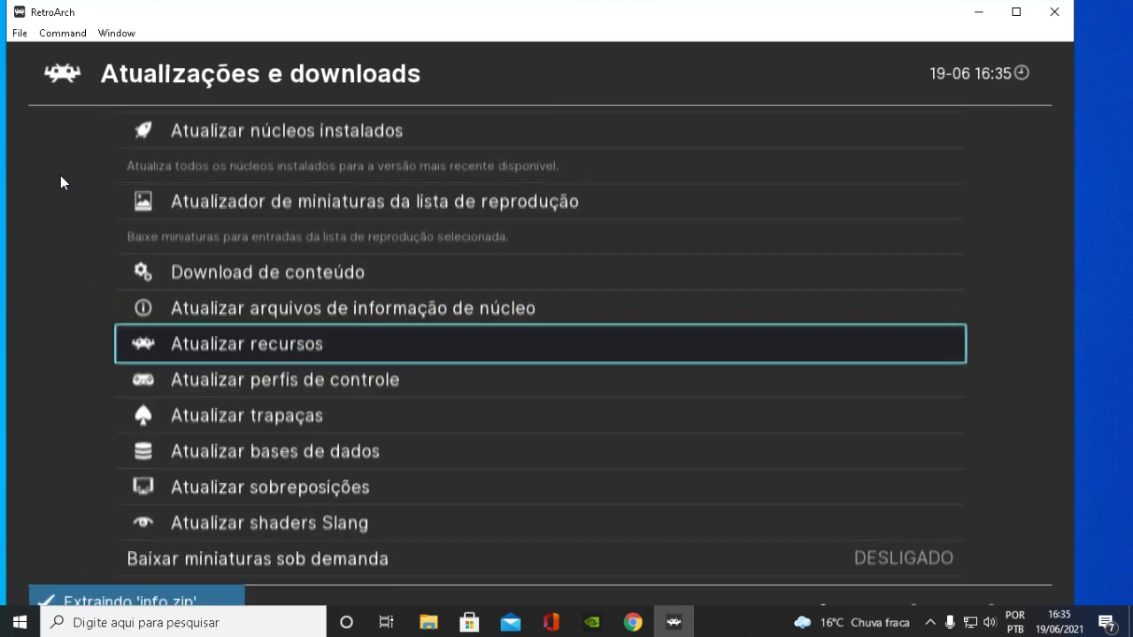
{"action": "key", "text": "Return"}
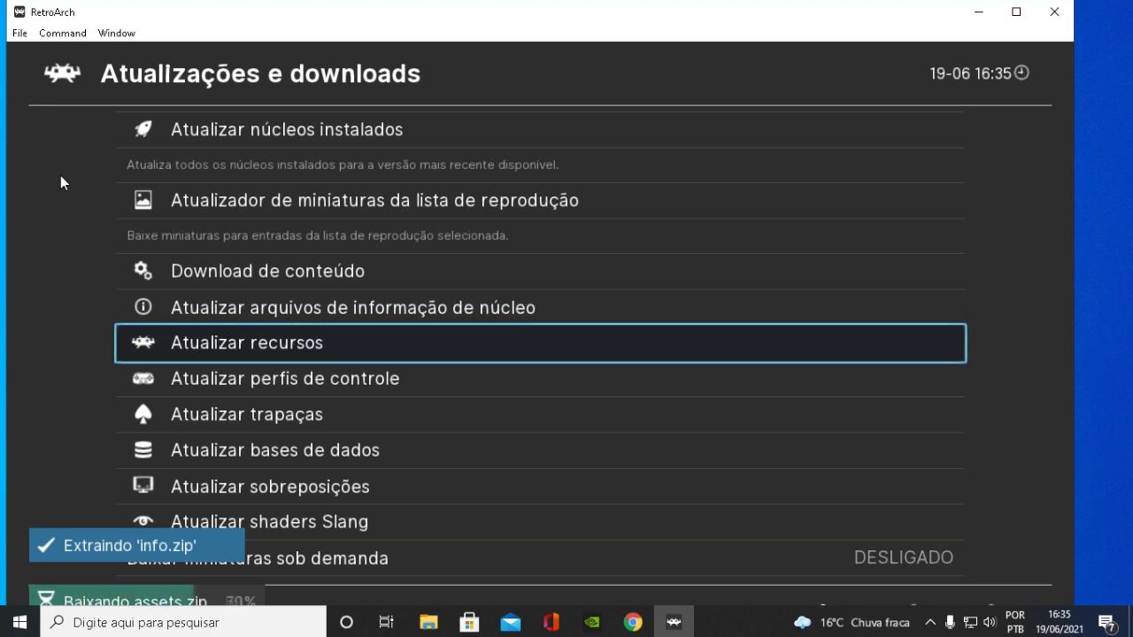
{"action": "key", "text": "Down"}
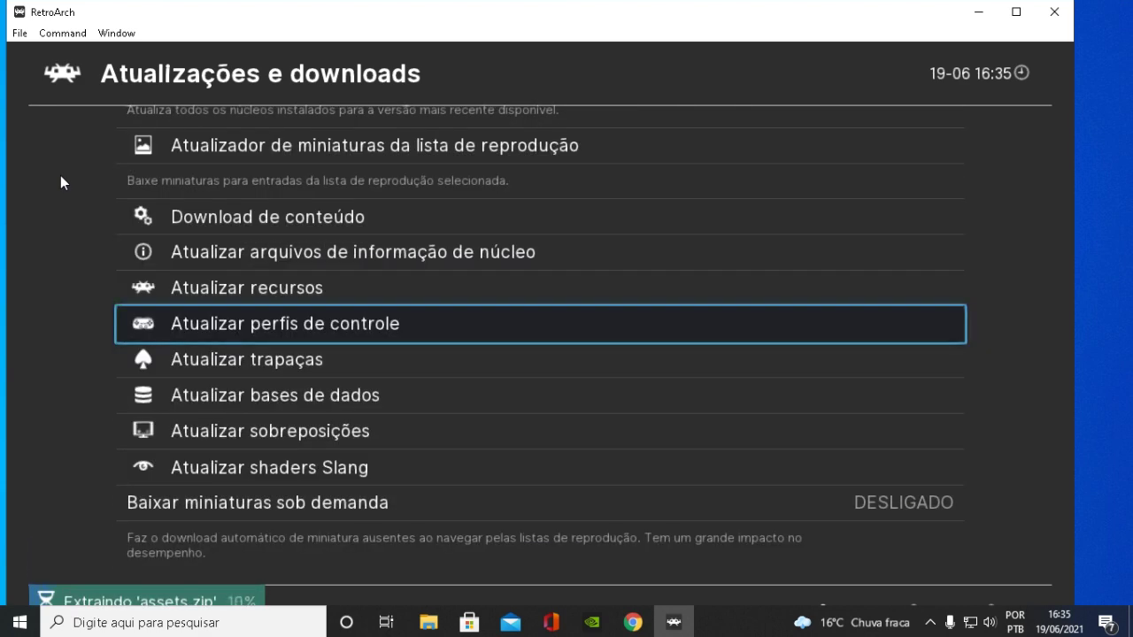
Review the remaining update options from Atualizar perfis de controle down to Baixar miniaturas sob demanda.
{"action": "key", "text": "Down"}
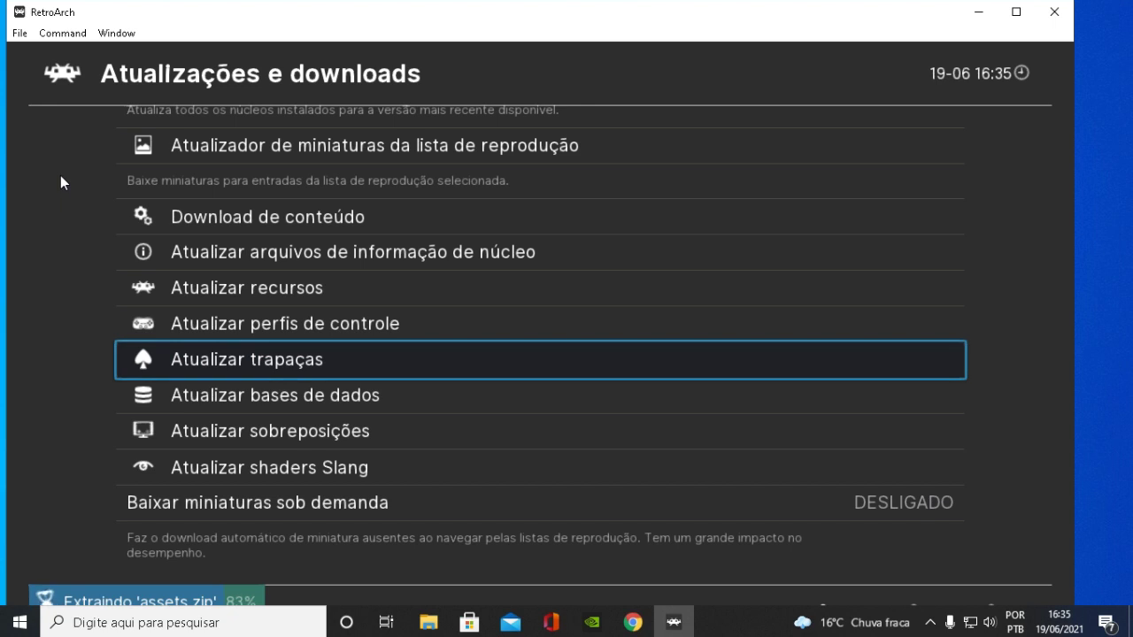
{"action": "key", "text": "Down"}
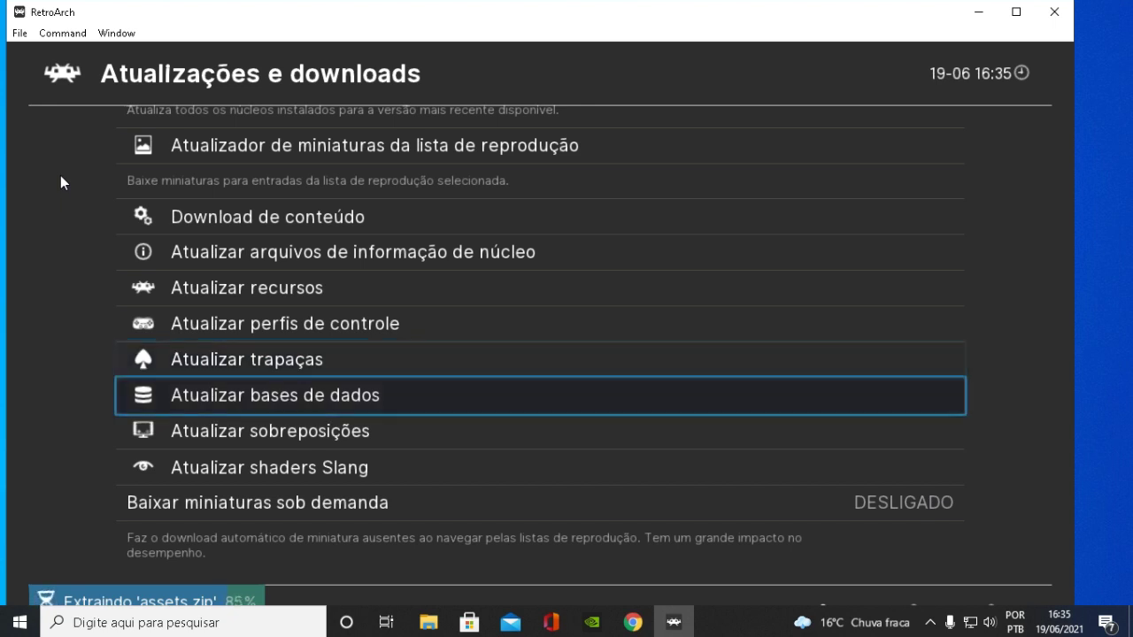
{"action": "key", "text": "Down"}
{"action": "key", "text": "Down"}
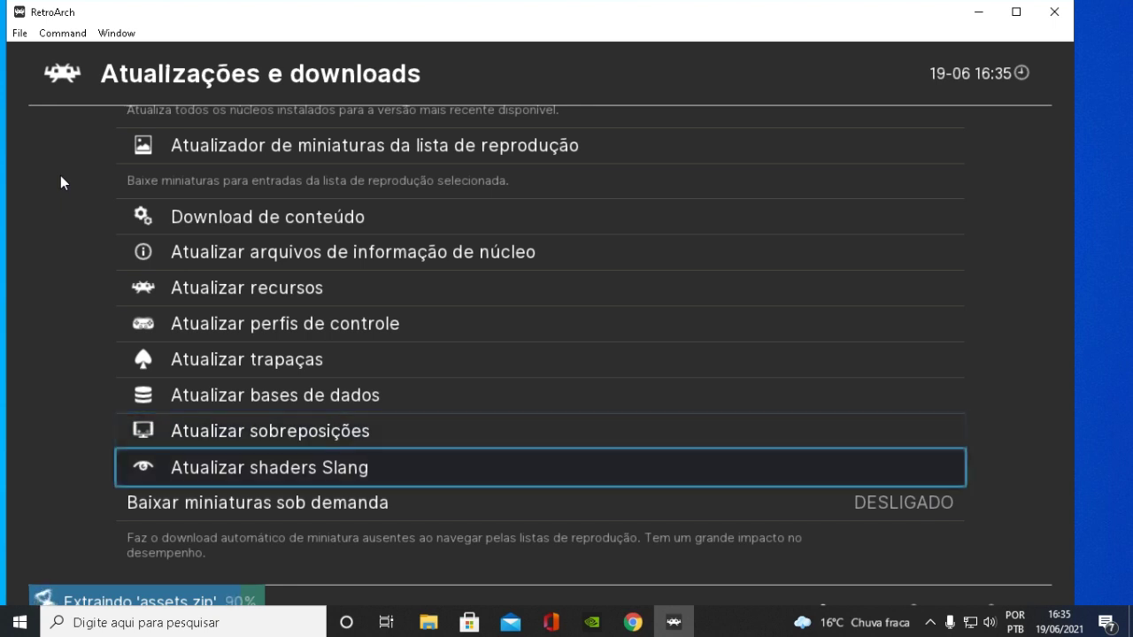
{"action": "key", "text": "Up"}
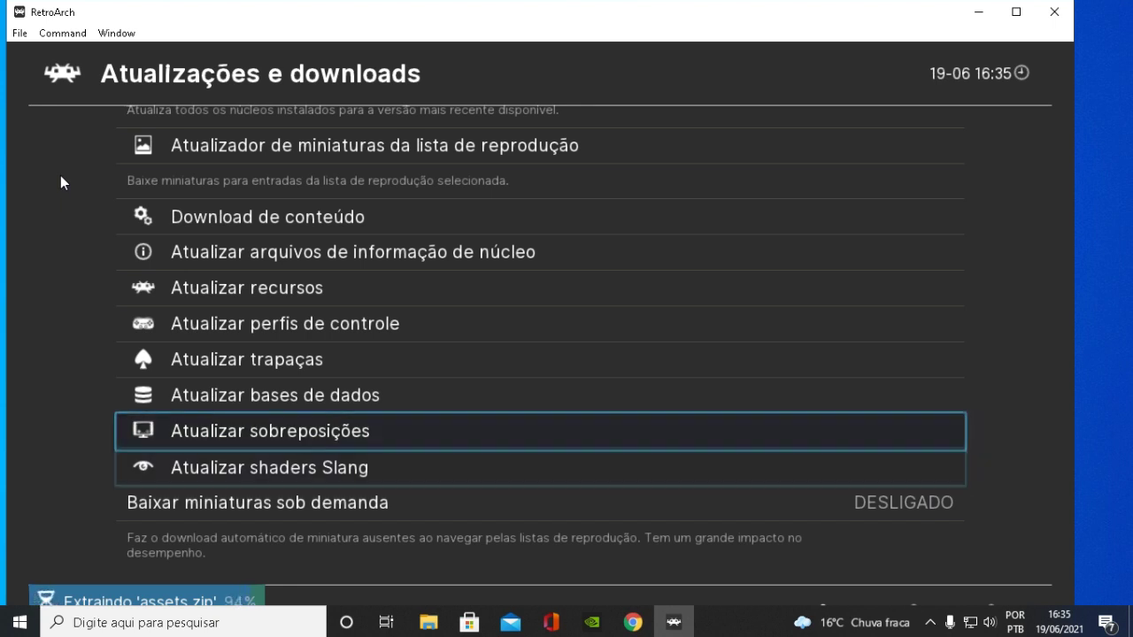
{"action": "key", "text": "Down"}
{"action": "key", "text": "Up"}
{"action": "key", "text": "Down"}
{"action": "key", "text": "Up"}
{"action": "key", "text": "Down"}
{"action": "key", "text": "Down"}
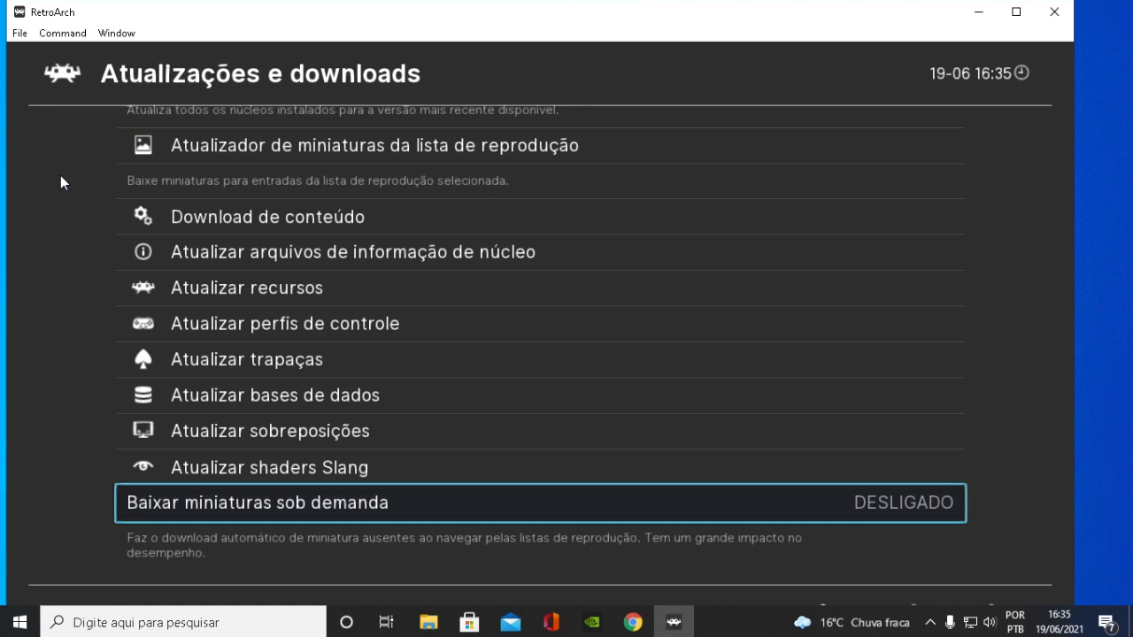
{"action": "key", "text": "Up"}
{"action": "key", "text": "Down"}
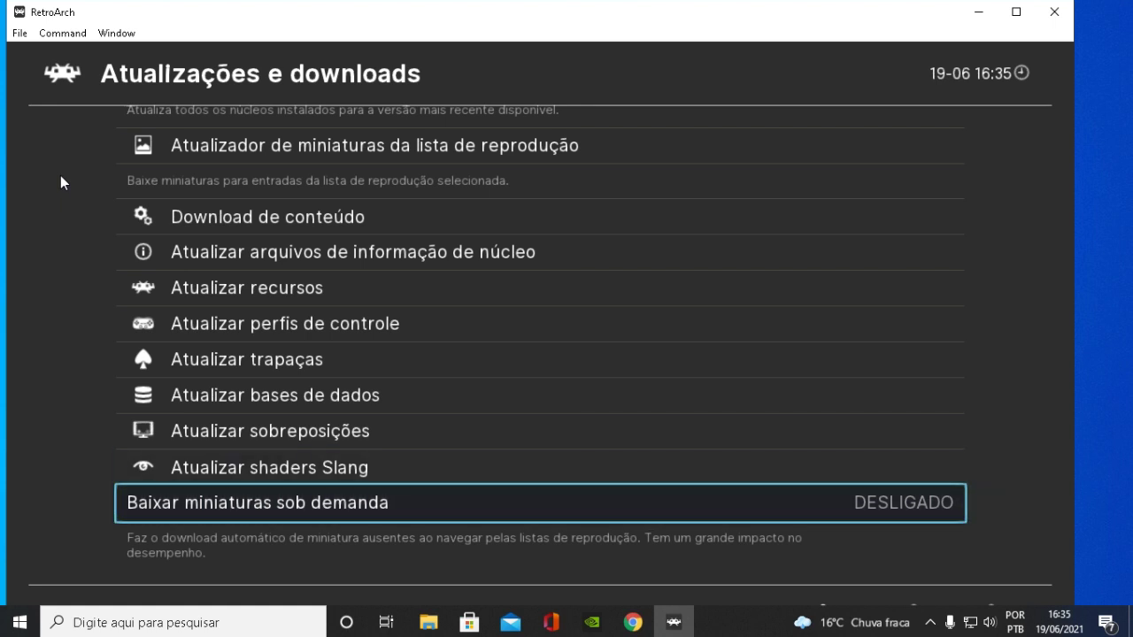
{"action": "key", "text": "Up"}
{"action": "key", "text": "Down"}
{"action": "key", "text": "Up"}
{"action": "key", "text": "Up"}
{"action": "key", "text": "Up"}
{"action": "key", "text": "Up"}
{"action": "key", "text": "Up"}
{"action": "key", "text": "Down"}
{"action": "key", "text": "Down"}
{"action": "key", "text": "Down"}
{"action": "key", "text": "Down"}
{"action": "key", "text": "Down"}
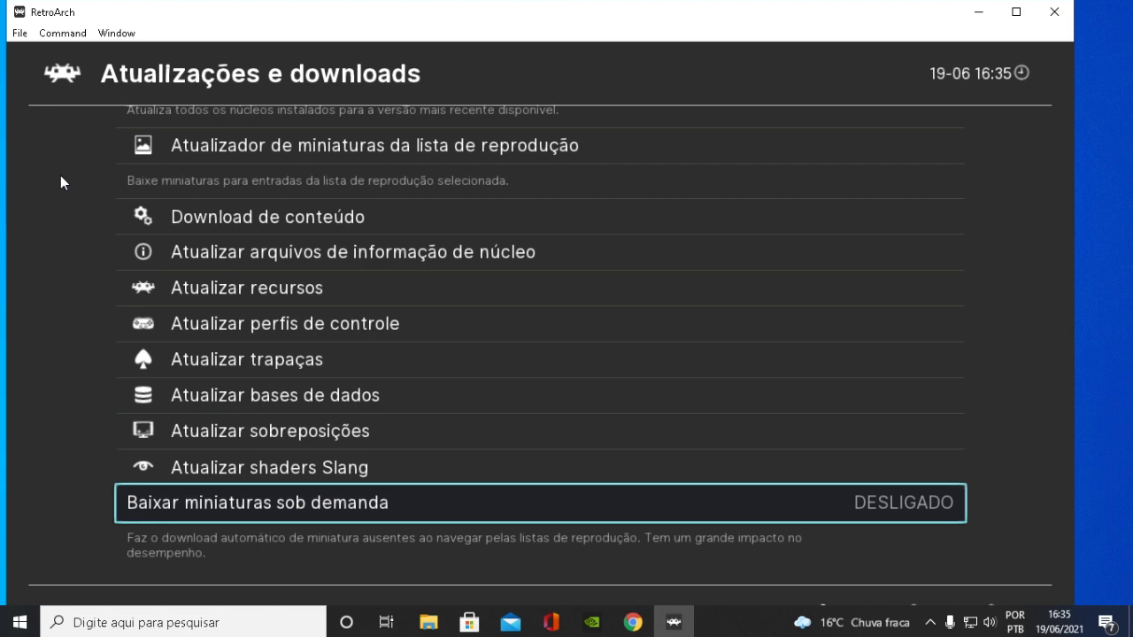
Leave Atualizações e downloads and go to the Importar conteúdo section of the main menu.
{"action": "key", "text": "BackSpace"}
{"action": "key", "text": "Up"}
{"action": "key", "text": "Up"}
{"action": "key", "text": "Up"}
{"action": "key", "text": "Down"}
{"action": "key", "text": "Down"}
{"action": "key", "text": "Down"}
{"action": "key", "text": "Down"}
{"action": "key", "text": "Down"}
{"action": "key", "text": "Left"}
{"action": "key", "text": "Right"}
{"action": "key", "text": "Up"}
{"action": "key", "text": "Up"}
{"action": "key", "text": "Up"}
{"action": "key", "text": "Up"}
{"action": "key", "text": "Up"}
{"action": "key", "text": "Left"}
{"action": "key", "text": "Down"}
{"action": "key", "text": "Down"}
{"action": "key", "text": "Down"}
{"action": "key", "text": "Down"}
{"action": "key", "text": "Down"}
{"action": "key", "text": "Down"}
{"action": "key", "text": "Down"}
{"action": "key", "text": "Down"}
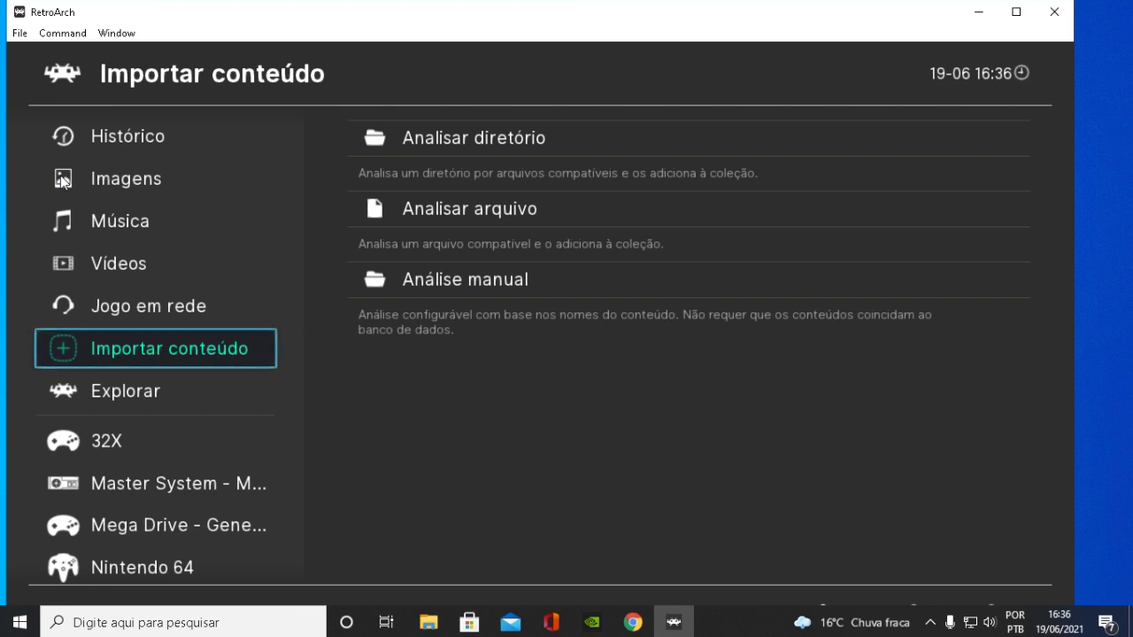
Browse the console playlists from 32X to Wii and return to Importar conteúdo.
{"action": "key", "text": "Down"}
{"action": "key", "text": "Down"}
{"action": "key", "text": "Down"}
{"action": "key", "text": "Down"}
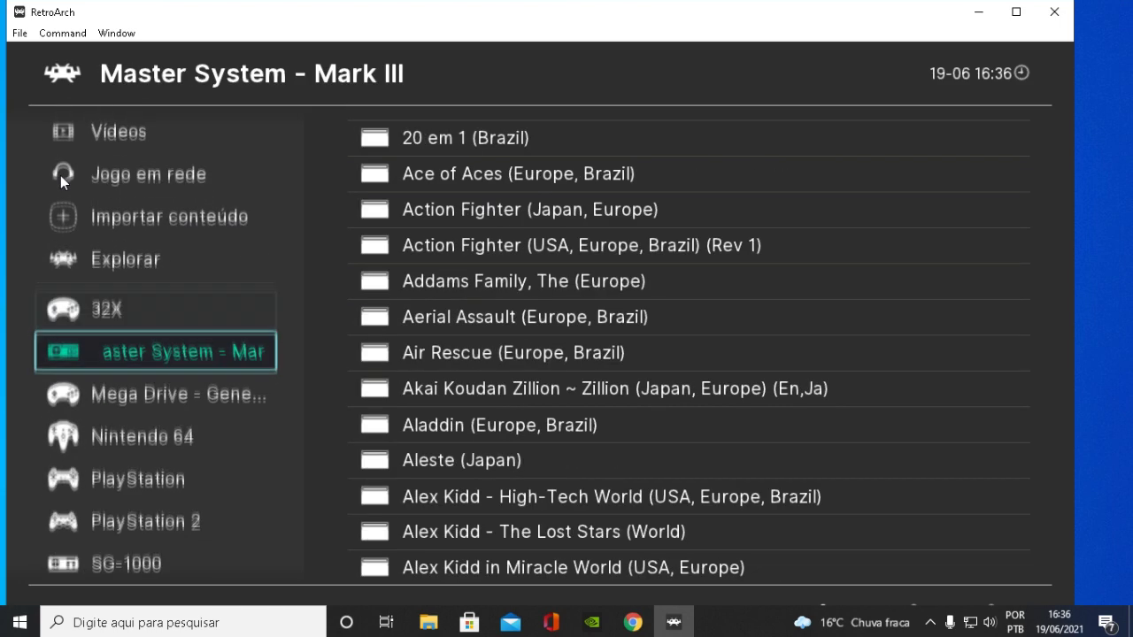
{"action": "key", "text": "Down"}
{"action": "key", "text": "Down"}
{"action": "key", "text": "Down"}
{"action": "key", "text": "Down"}
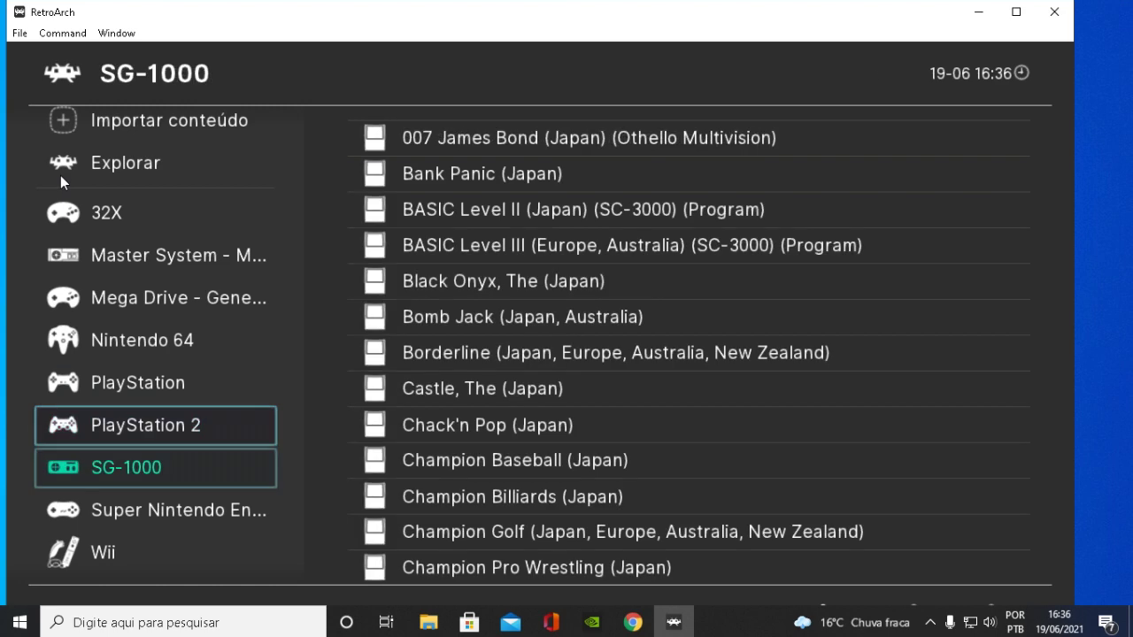
{"action": "key", "text": "Down"}
{"action": "key", "text": "Down"}
{"action": "key", "text": "Up"}
{"action": "key", "text": "Up"}
{"action": "key", "text": "Up"}
{"action": "key", "text": "Up"}
{"action": "key", "text": "Up"}
{"action": "key", "text": "Up"}
{"action": "key", "text": "Up"}
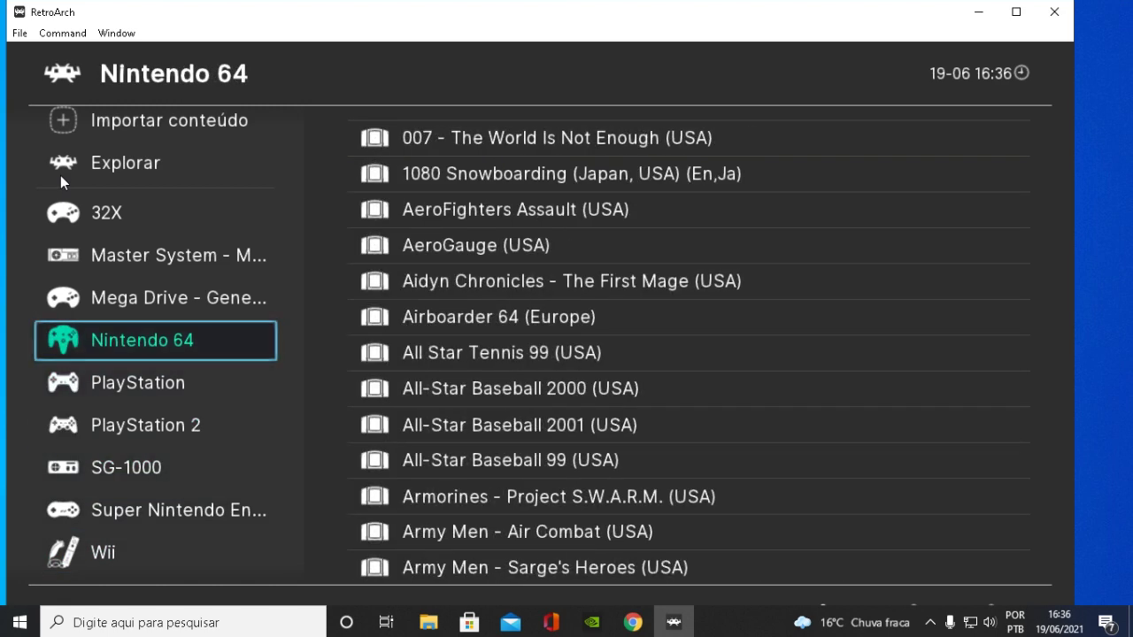
{"action": "key", "text": "Up"}
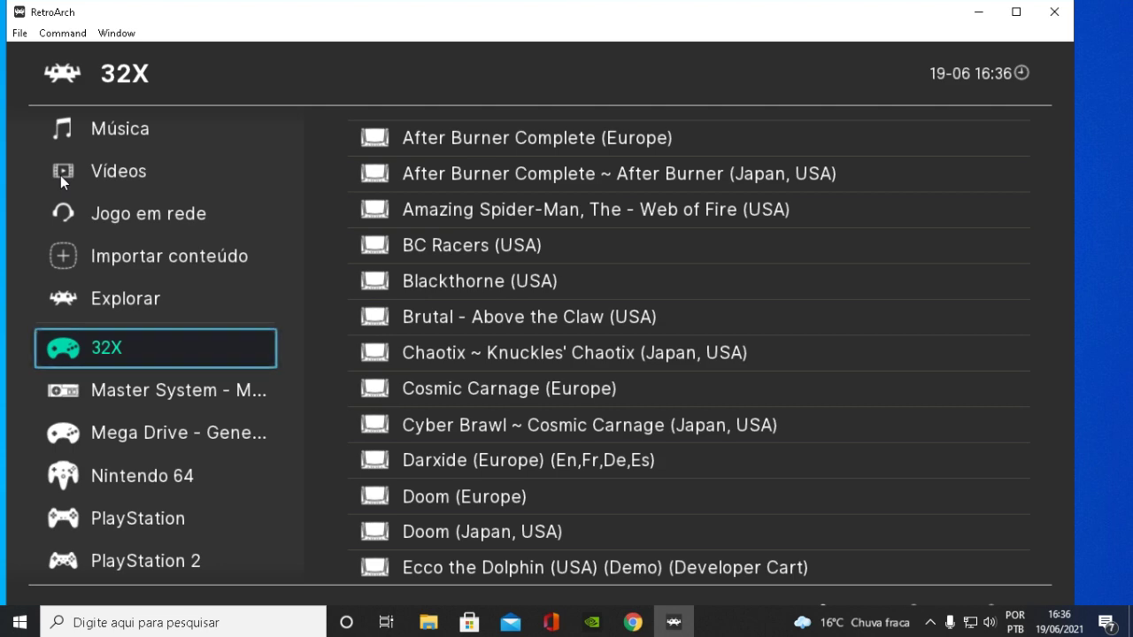
{"action": "key", "text": "Up"}
{"action": "key", "text": "Up"}
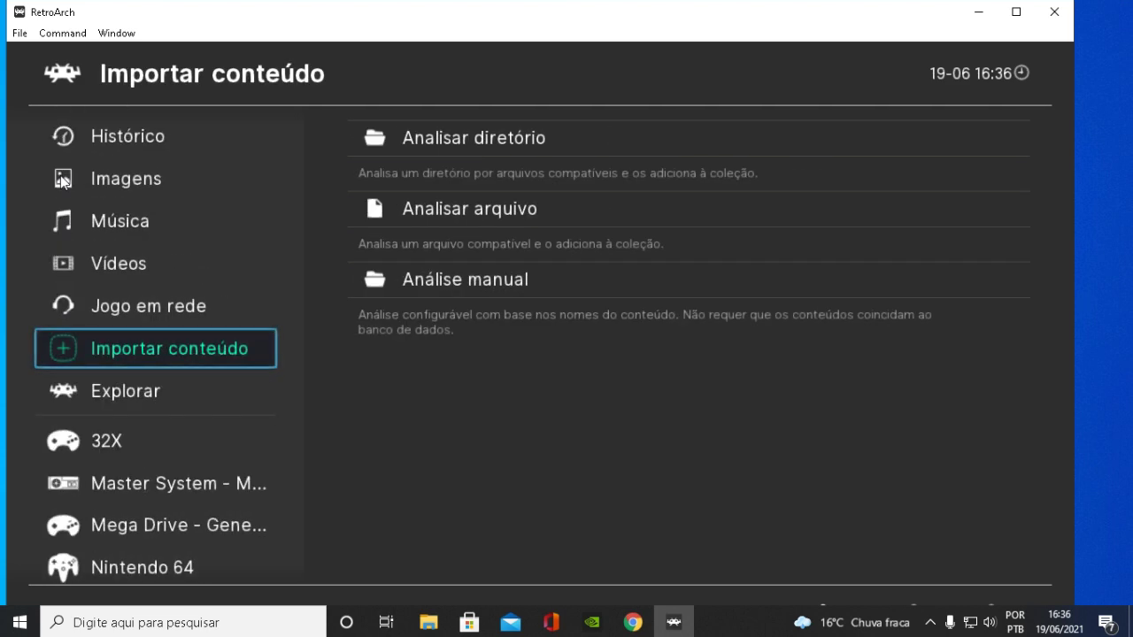
Look again at the first console playlists, including 32X and Master System - Mark III, and go back to Importar conteúdo.
{"action": "key", "text": "Down"}
{"action": "key", "text": "Down"}
{"action": "key", "text": "Down"}
{"action": "key", "text": "Up"}
{"action": "key", "text": "Up"}
{"action": "key", "text": "Up"}
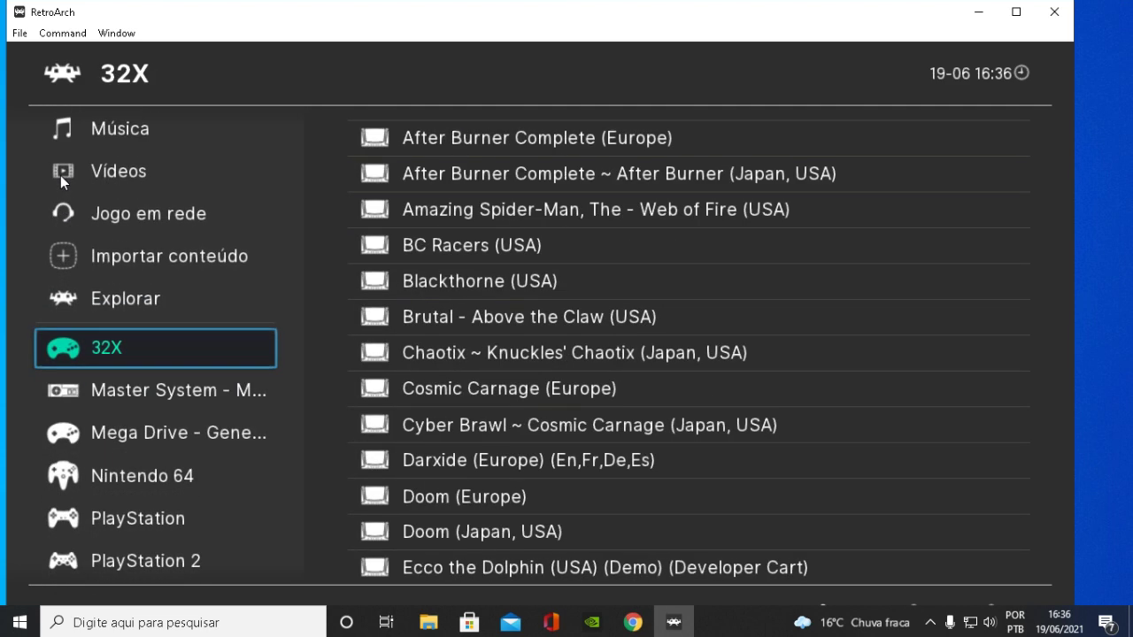
{"action": "key", "text": "Up"}
{"action": "key", "text": "Down"}
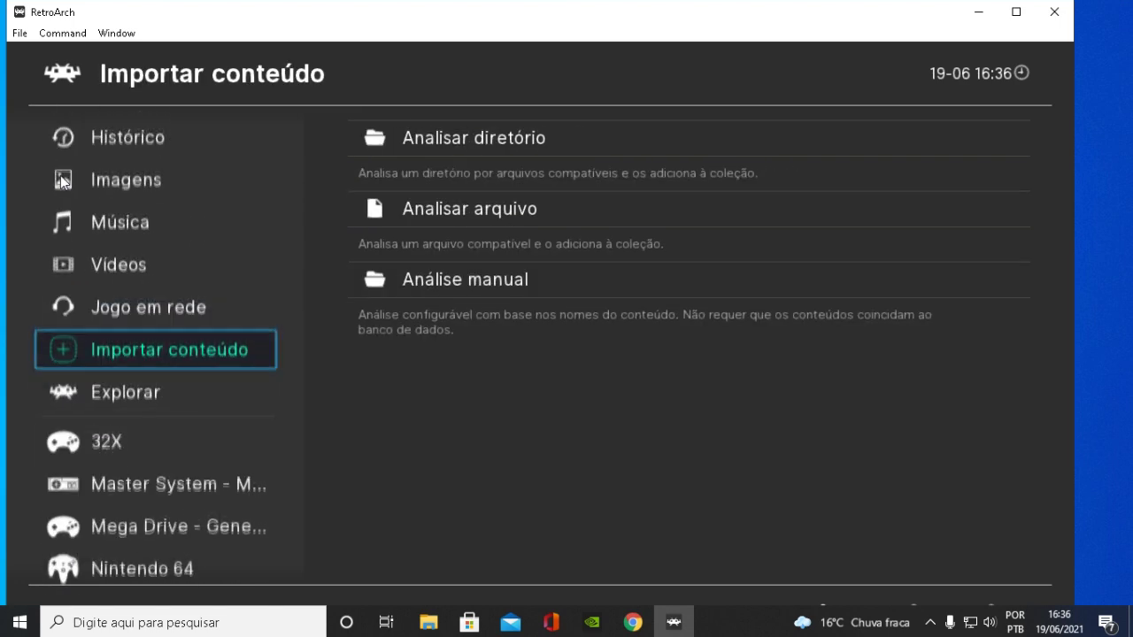
{"action": "key", "text": "Down"}
{"action": "key", "text": "Down"}
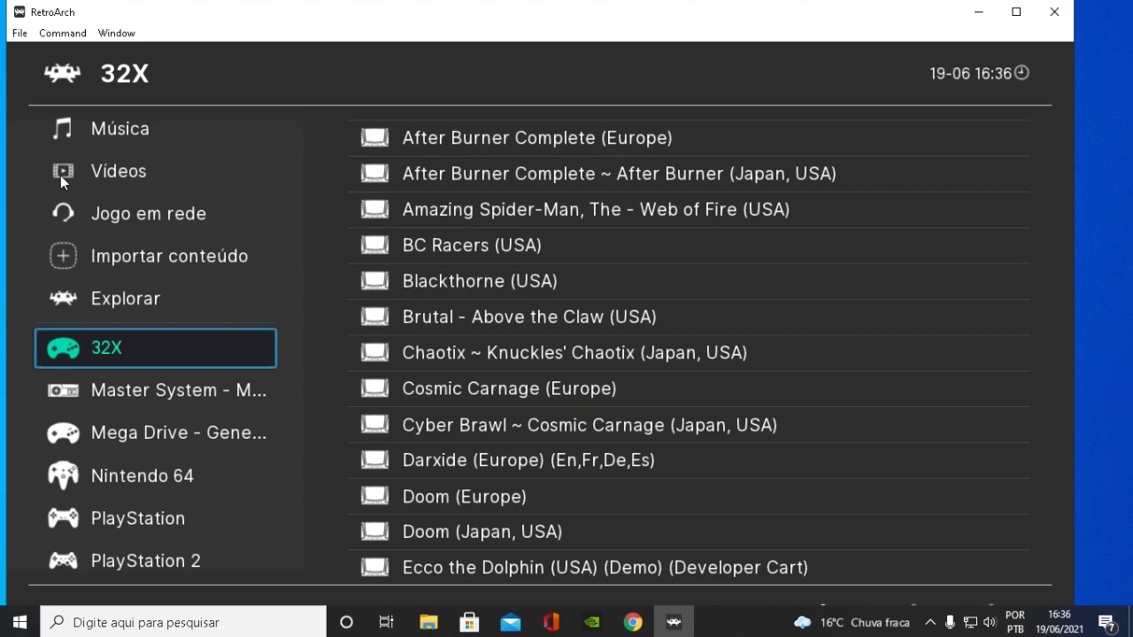
{"action": "key", "text": "Down"}
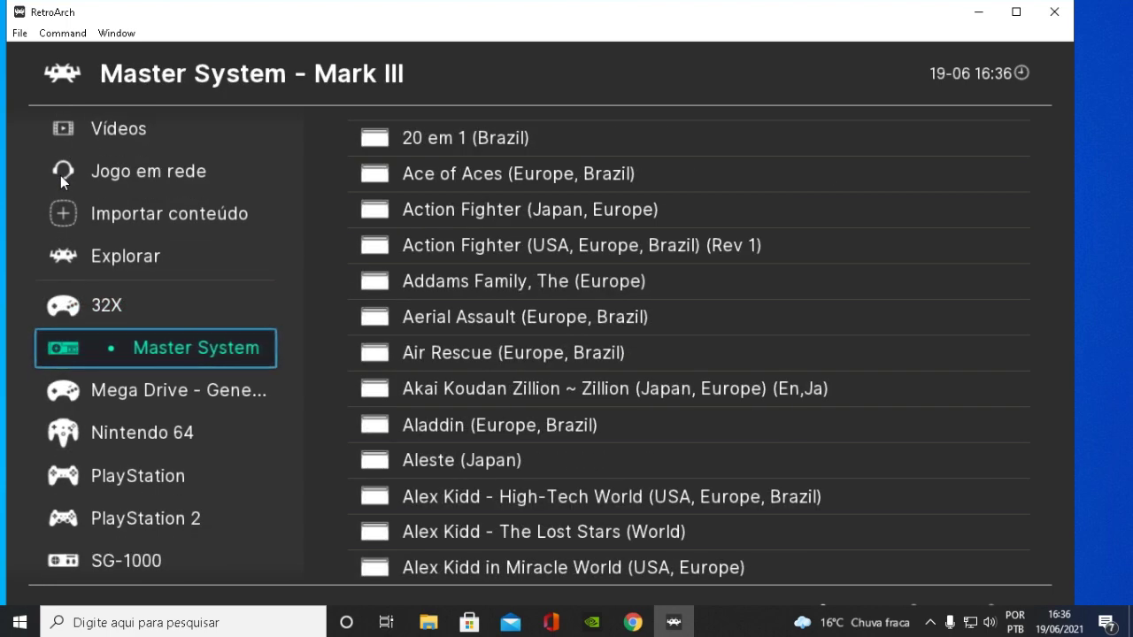
{"action": "key", "text": "Down"}
{"action": "key", "text": "Down"}
{"action": "key", "text": "Down"}
{"action": "key", "text": "Up"}
{"action": "key", "text": "Up"}
{"action": "key", "text": "Up"}
{"action": "key", "text": "Up"}
{"action": "key", "text": "Up"}
{"action": "key", "text": "Up"}
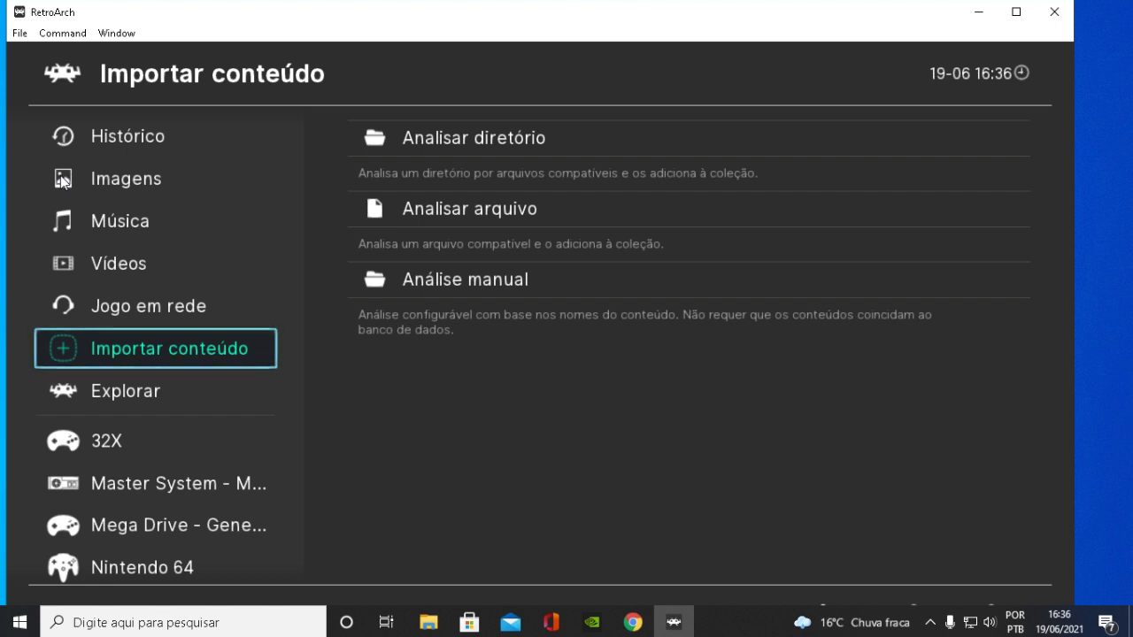
Examine the scan options offered under Importar conteúdo, such as Analisar diretório and Analisar arquivo.
{"action": "key", "text": "Up"}
{"action": "key", "text": "Down"}
{"action": "key", "text": "Right"}
{"action": "key", "text": "Down"}
{"action": "key", "text": "Left"}
{"action": "key", "text": "Right"}
{"action": "key", "text": "Left"}
{"action": "key", "text": "Right"}
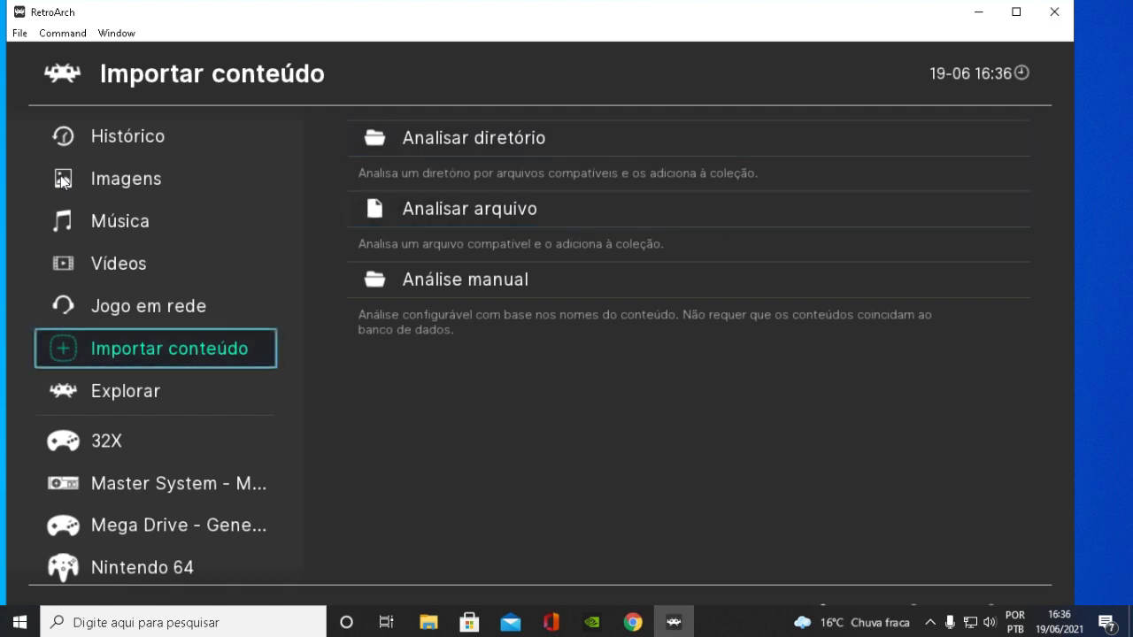
{"action": "key", "text": "Right"}
{"action": "key", "text": "Left"}
{"action": "key", "text": "Right"}
{"action": "key", "text": "Left"}
{"action": "key", "text": "Right"}
{"action": "key", "text": "Left"}
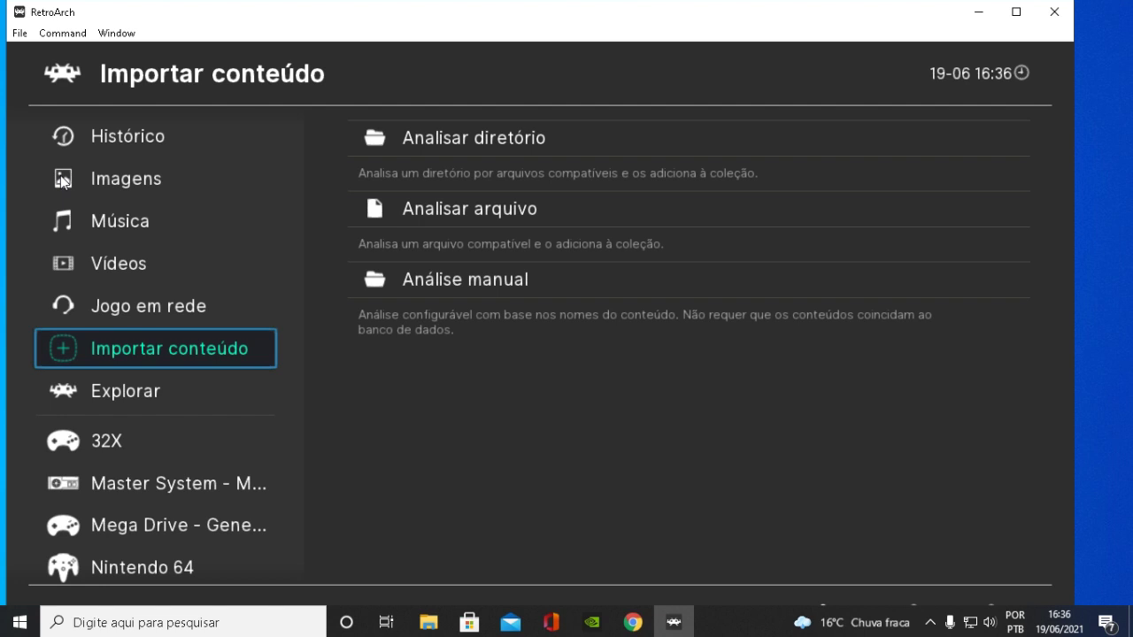
Open Analisar diretório and enter drive D:\ in the file browser.
{"action": "key", "text": "Down"}
{"action": "key", "text": "Up"}
{"action": "key", "text": "Right"}
{"action": "key", "text": "Return"}
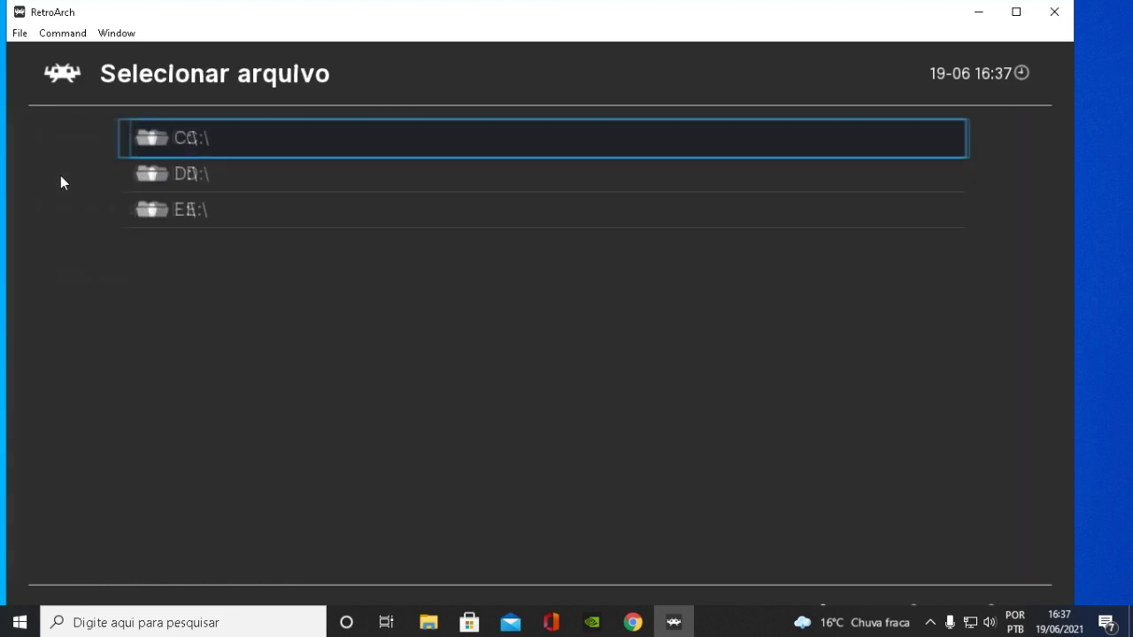
{"action": "key", "text": "Down"}
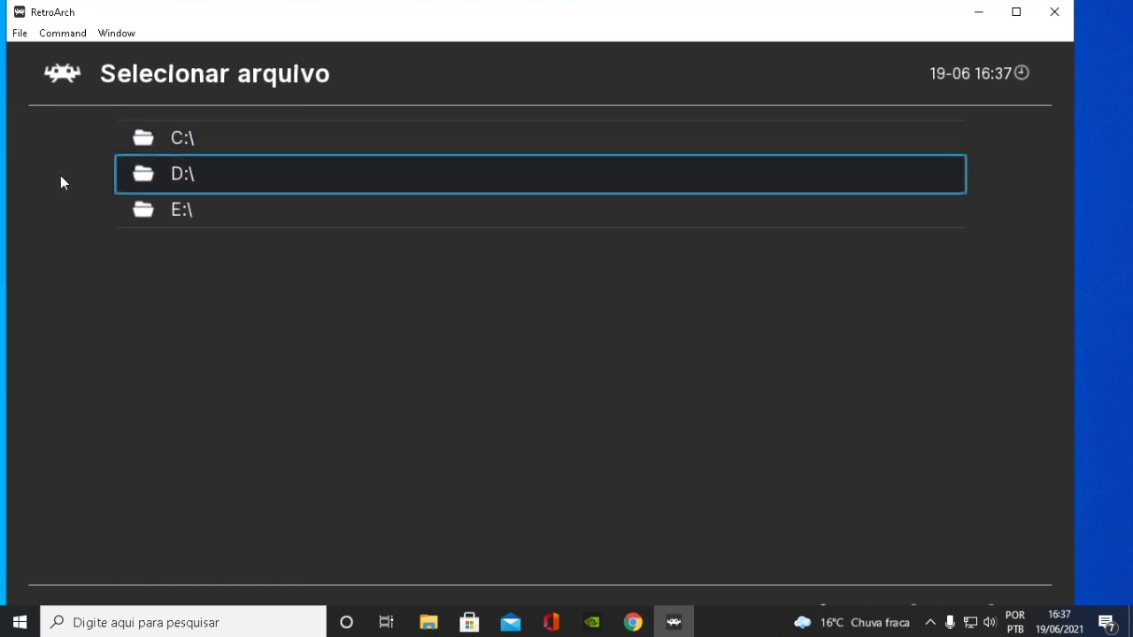
{"action": "key", "text": "Return"}
Open the folder DOWNLOAD GAMES\JOGOS DE NINTENDO WII and highlight the option <Analisar este diretório>.
{"action": "key", "text": "Down"}
{"action": "key", "text": "Down"}
{"action": "key", "text": "Down"}
{"action": "key", "text": "Down"}
{"action": "key", "text": "Down"}
{"action": "key", "text": "Down"}
{"action": "key", "text": "Down"}
{"action": "key", "text": "Down"}
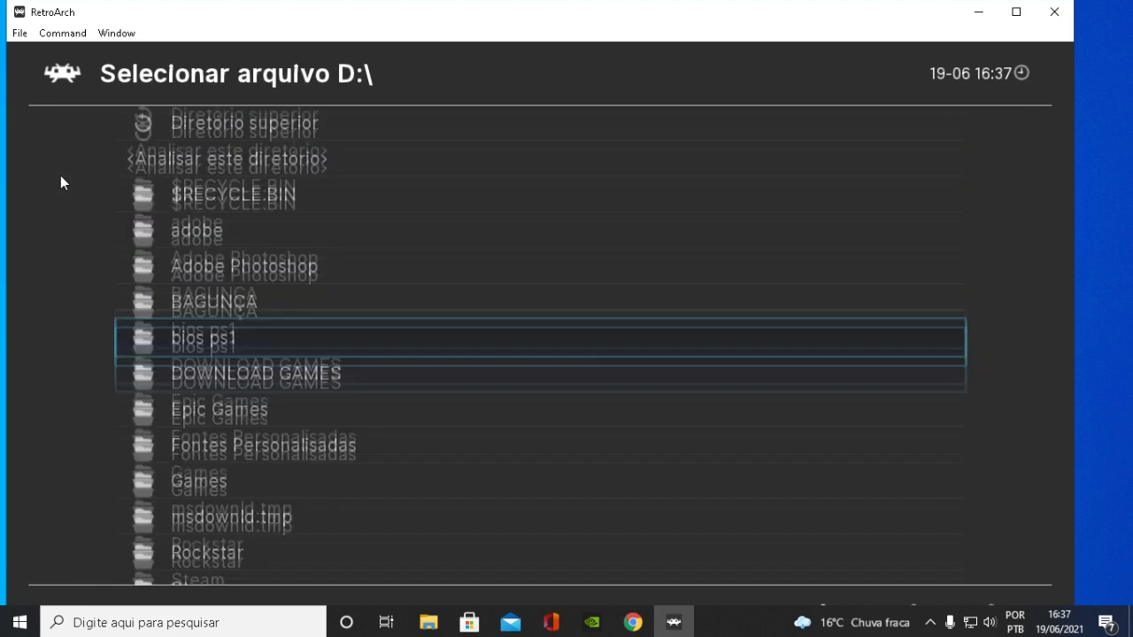
{"action": "key", "text": "Up"}
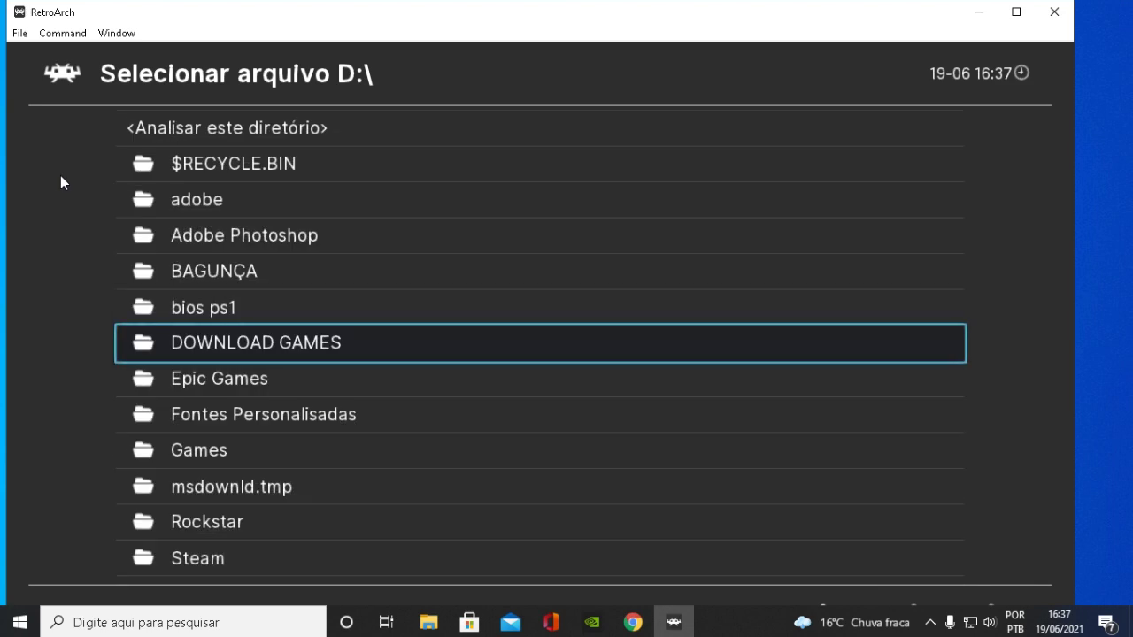
{"action": "key", "text": "Return"}
{"action": "key", "text": "Down"}
{"action": "key", "text": "Down"}
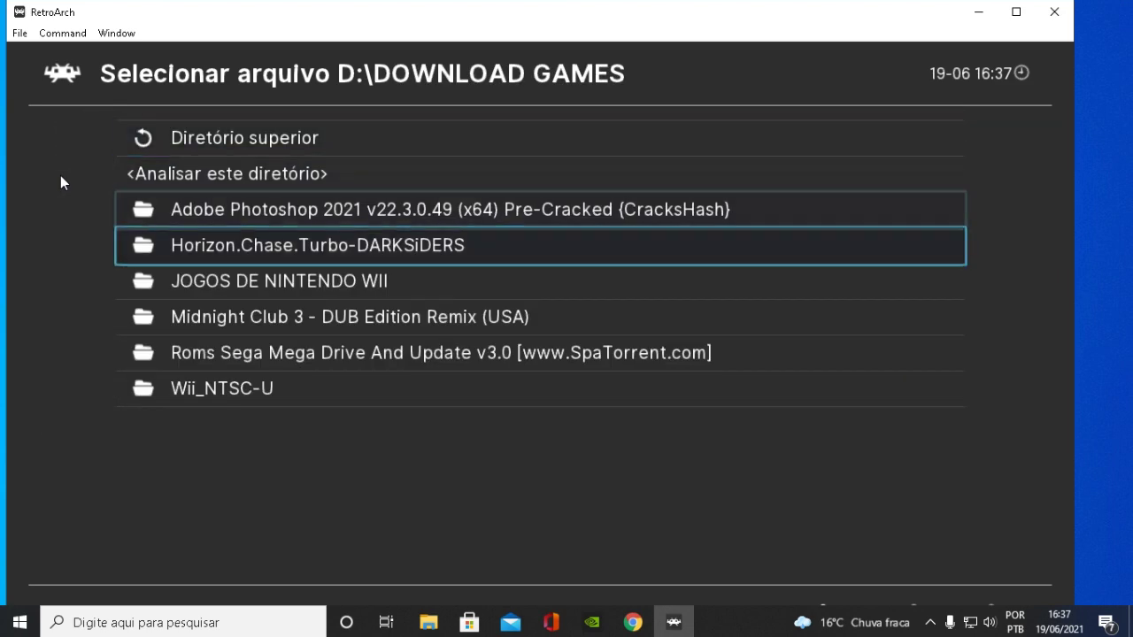
{"action": "key", "text": "Down"}
{"action": "key", "text": "Return"}
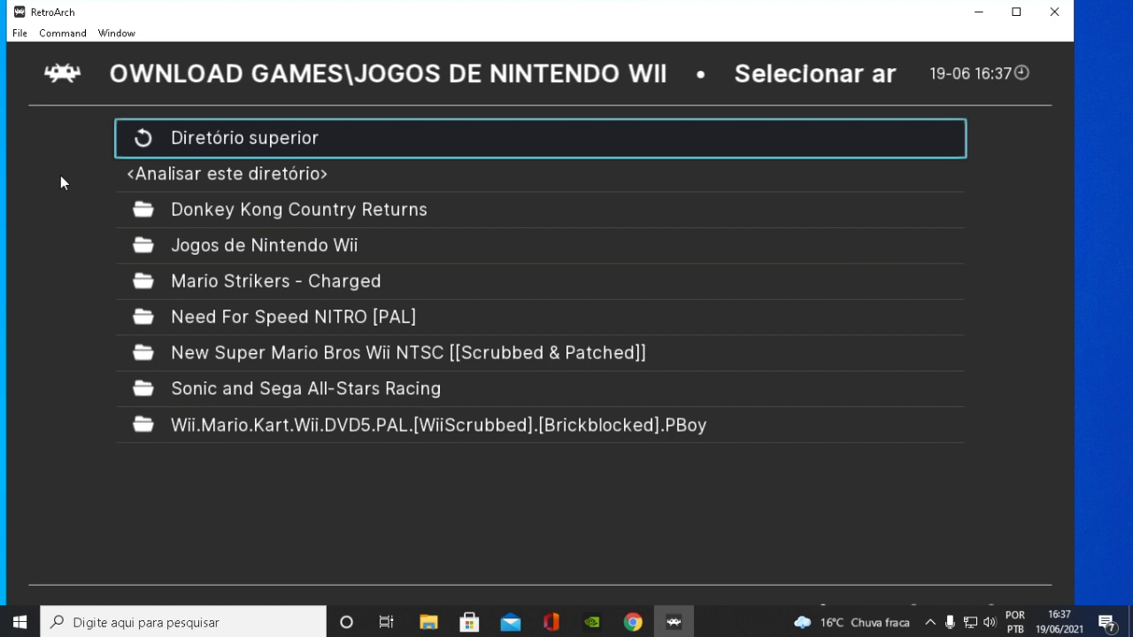
{"action": "key", "text": "Down"}
{"action": "key", "text": "Up"}
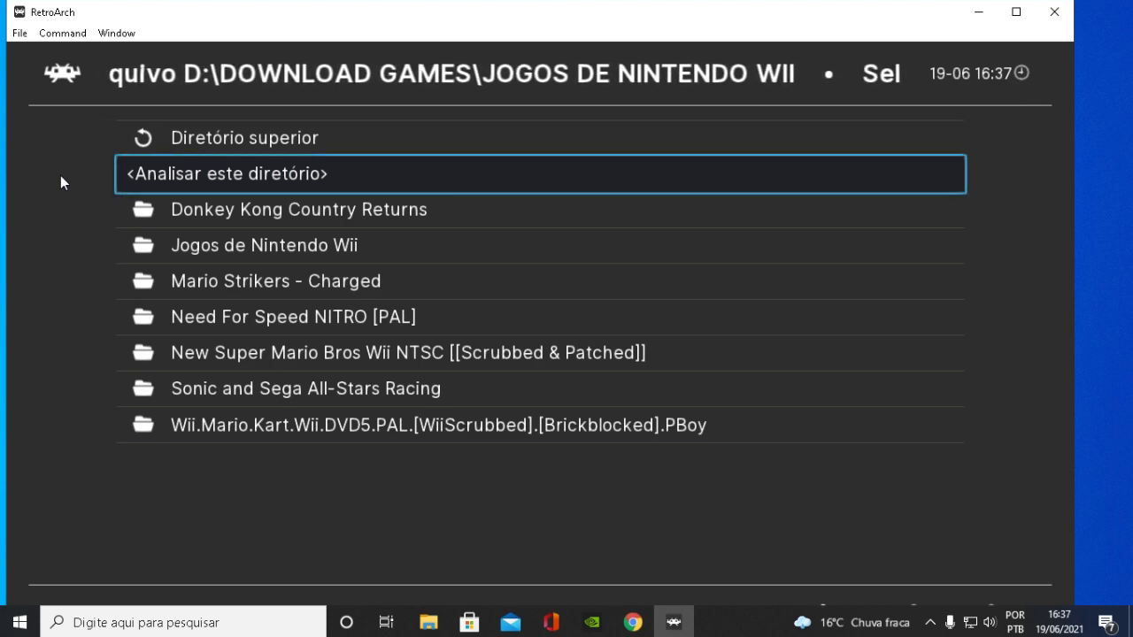
Back out of the folder browser without scanning and return to the Importar conteúdo section.
{"action": "key", "text": "BackSpace"}
{"action": "key", "text": "BackSpace"}
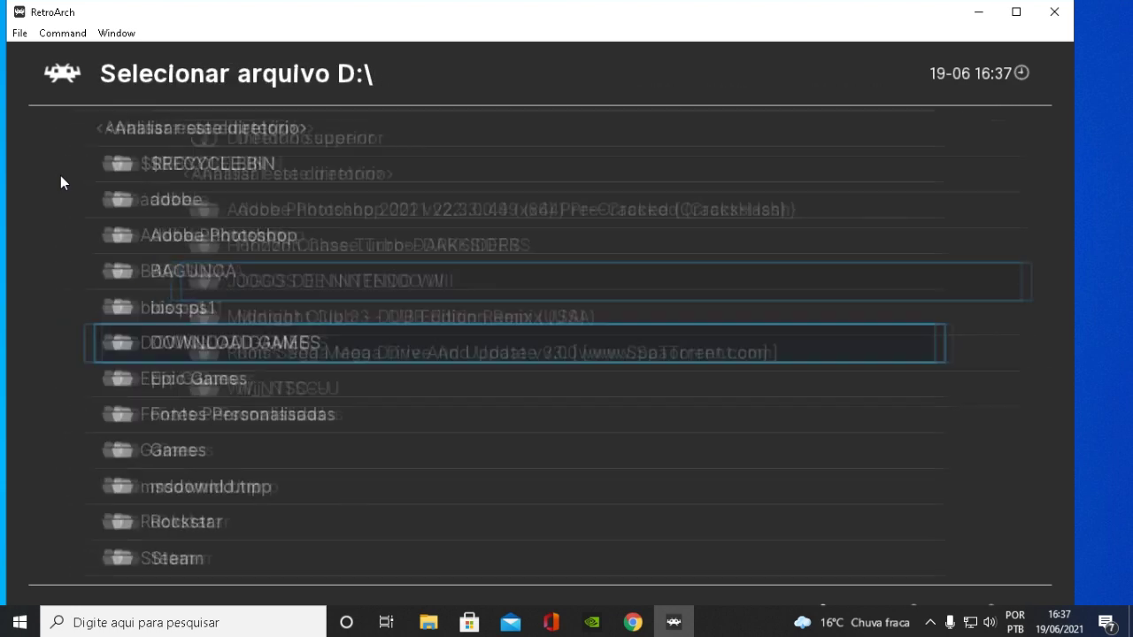
{"action": "key", "text": "BackSpace"}
{"action": "key", "text": "BackSpace"}
{"action": "key", "text": "Down"}
{"action": "key", "text": "Down"}
{"action": "key", "text": "Left"}
View each imported console playlist, from 32X through Super Nintendo Entertainment System to Wii, and return to Importar conteúdo.
{"action": "key", "text": "Down"}
{"action": "key", "text": "Down"}
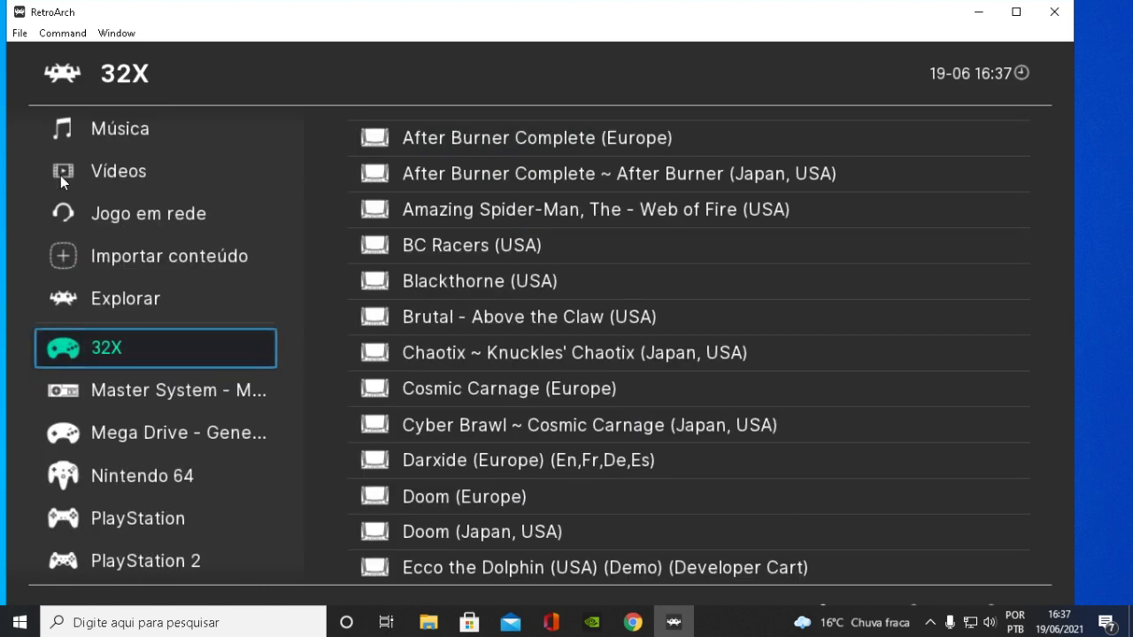
{"action": "key", "text": "Down"}
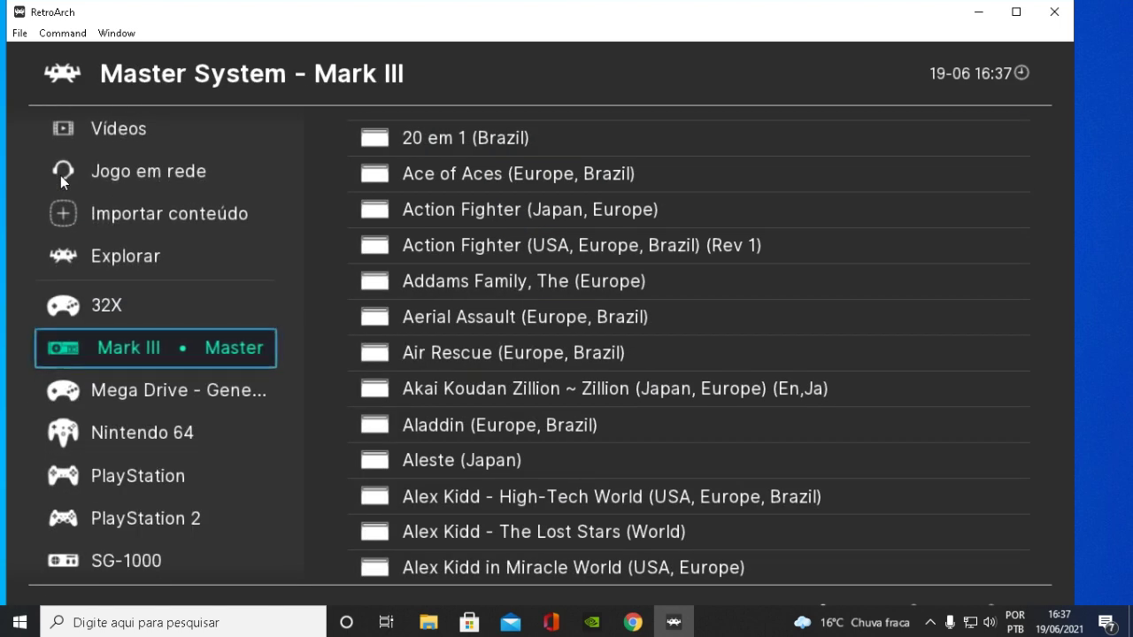
{"action": "key", "text": "Down"}
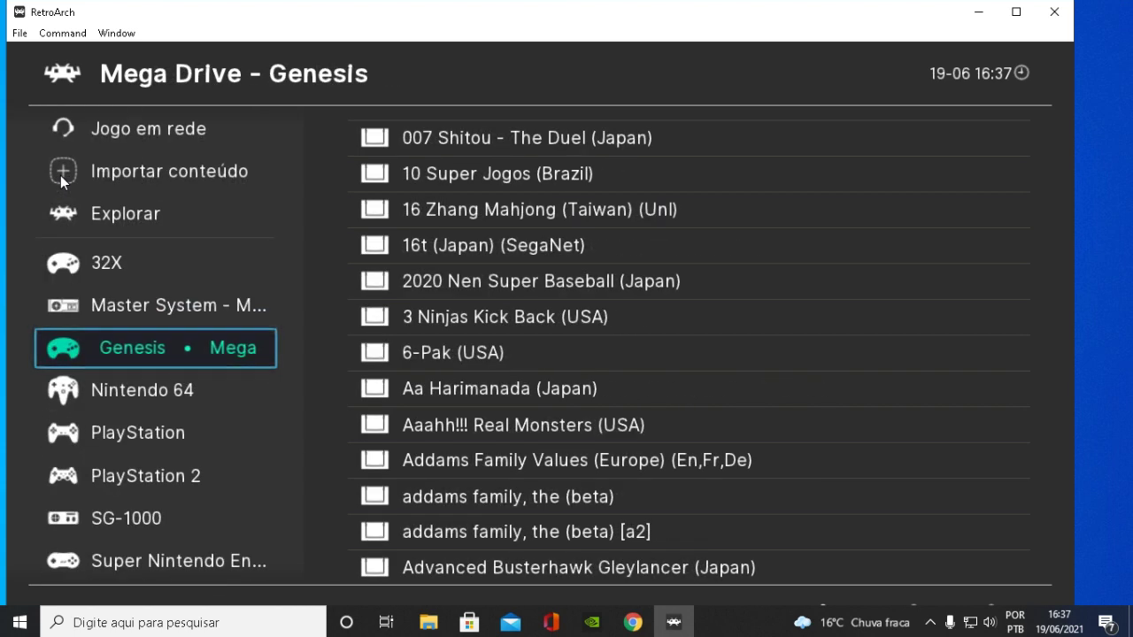
{"action": "key", "text": "Down"}
{"action": "key", "text": "Down"}
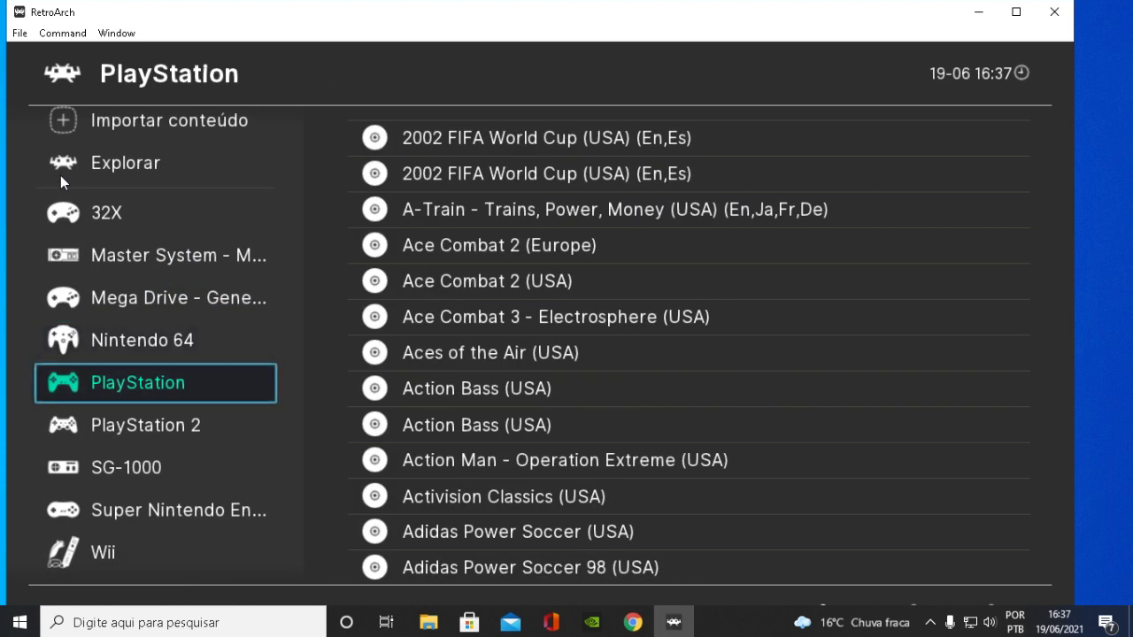
{"action": "key", "text": "Down"}
{"action": "key", "text": "Down"}
{"action": "key", "text": "Down"}
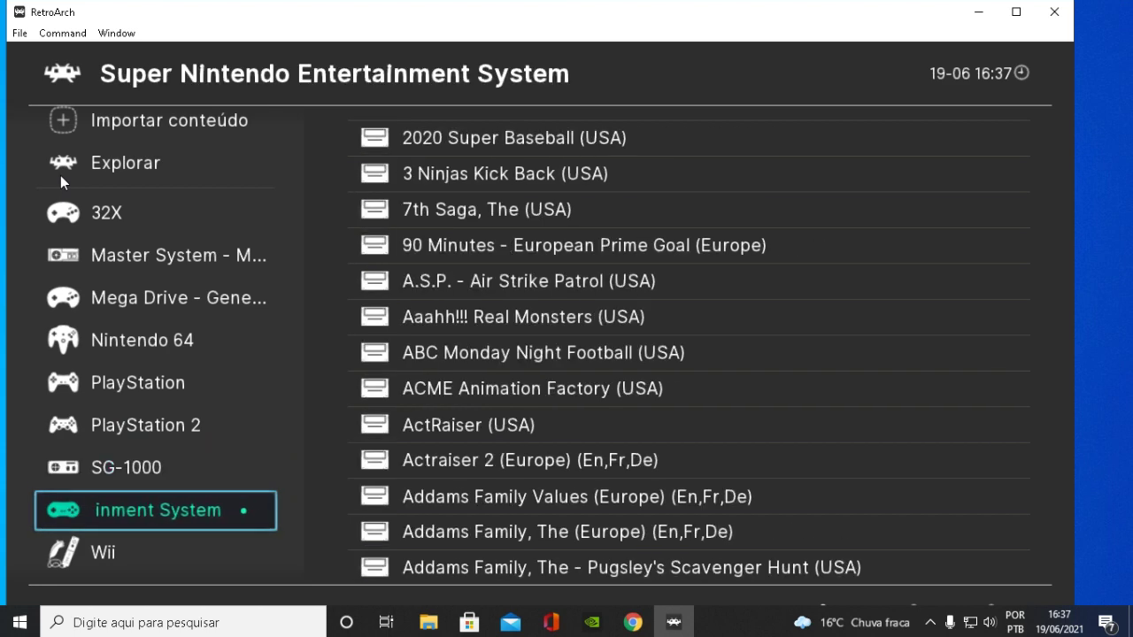
{"action": "key", "text": "Down"}
{"action": "key", "text": "Up"}
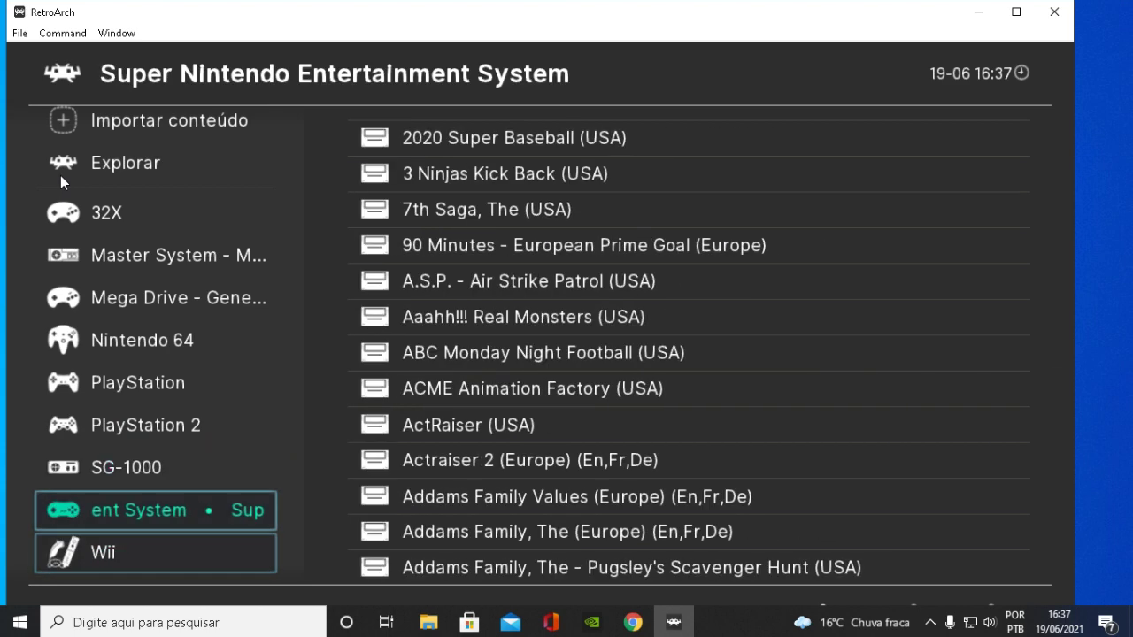
{"action": "key", "text": "Up"}
{"action": "key", "text": "Up"}
{"action": "key", "text": "Up"}
{"action": "key", "text": "Up"}
{"action": "key", "text": "Up"}
{"action": "key", "text": "Up"}
{"action": "key", "text": "Up"}
{"action": "key", "text": "Up"}
{"action": "key", "text": "Up"}
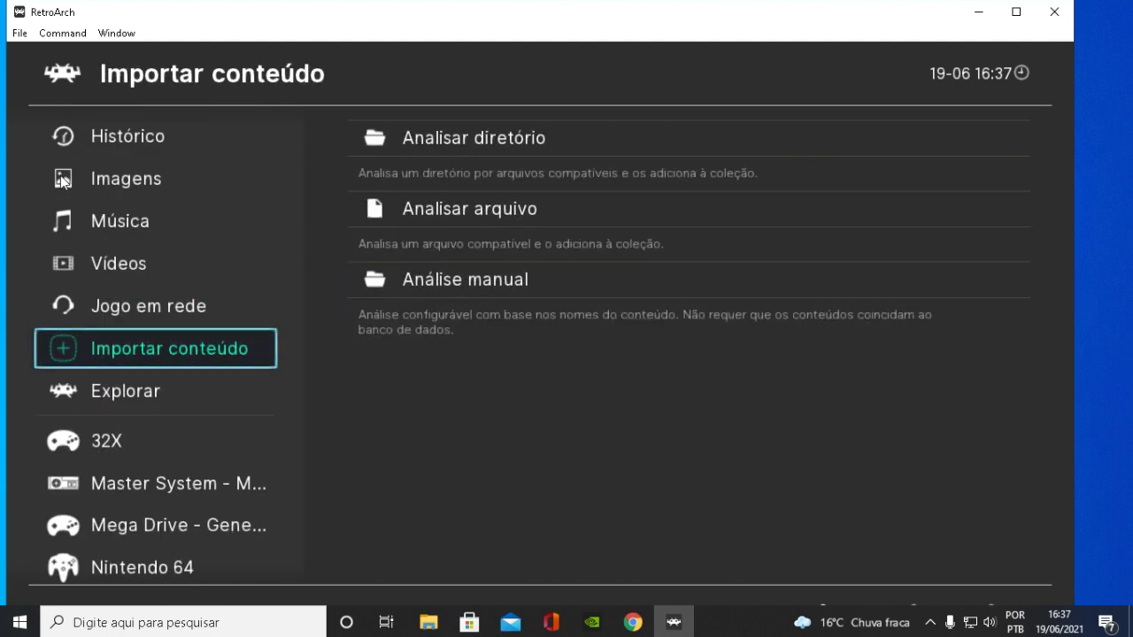
View the imported console playlists from 32X through Super Nintendo Entertainment System and return to the 32X playlist.
{"action": "key", "text": "Down"}
{"action": "key", "text": "Down"}
{"action": "key", "text": "Down"}
{"action": "key", "text": "Down"}
{"action": "key", "text": "Down"}
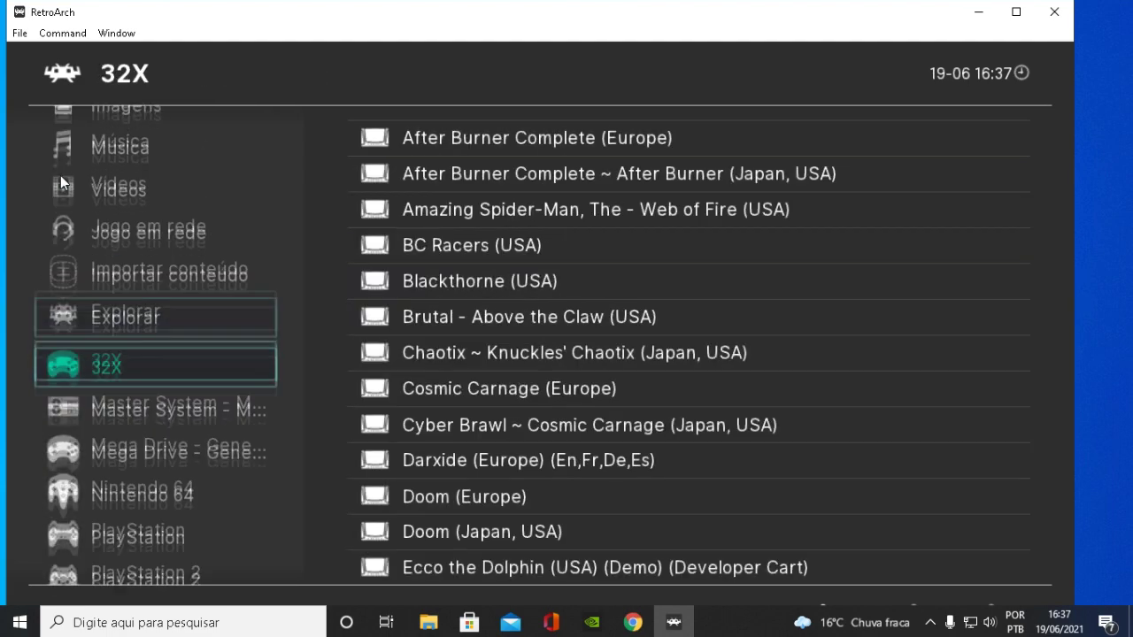
{"action": "key", "text": "Down"}
{"action": "key", "text": "Down"}
{"action": "key", "text": "Down"}
{"action": "key", "text": "Down"}
{"action": "key", "text": "Down"}
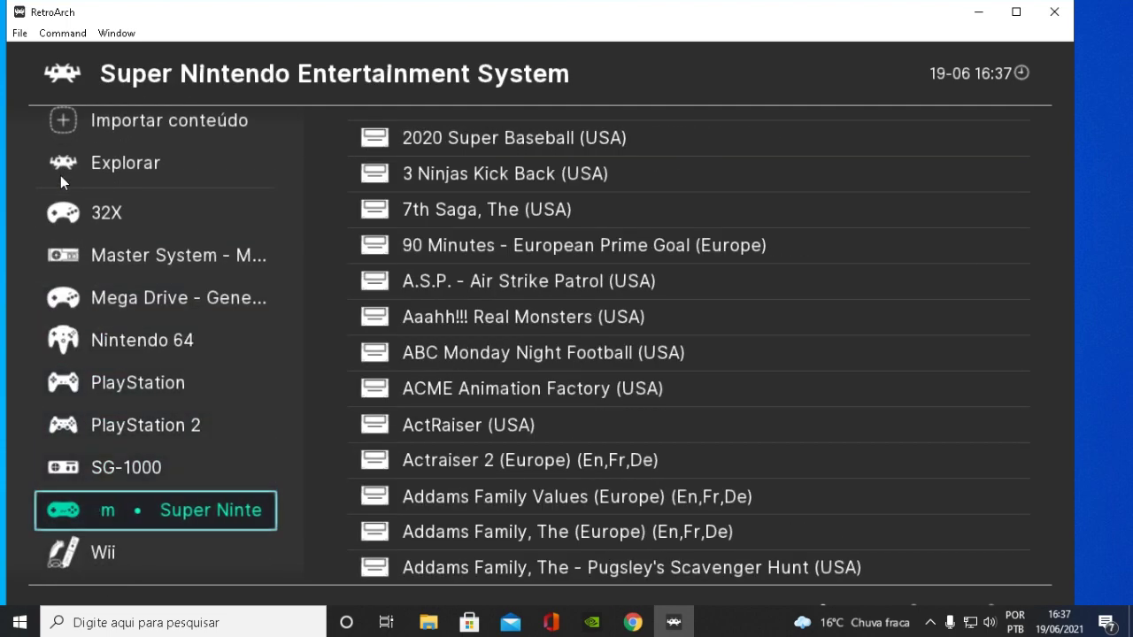
{"action": "key", "text": "Up"}
{"action": "key", "text": "Up"}
{"action": "key", "text": "Up"}
{"action": "key", "text": "Up"}
{"action": "key", "text": "Up"}
{"action": "key", "text": "Up"}
{"action": "key", "text": "Up"}
{"action": "key", "text": "Up"}
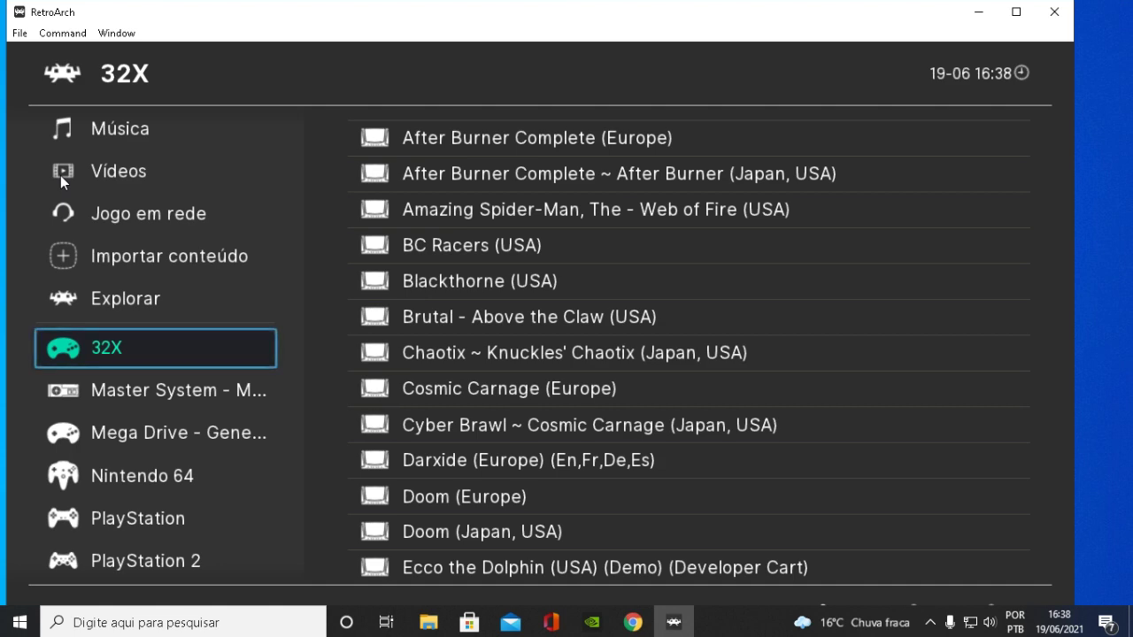
Go to Configurações and look through its categories, including Latência, Configuração and Salvamento.
{"action": "key", "text": "Up"}
{"action": "key", "text": "Up"}
{"action": "key", "text": "Up"}
{"action": "key", "text": "Up"}
{"action": "key", "text": "Up"}
{"action": "key", "text": "Up"}
{"action": "key", "text": "Up"}
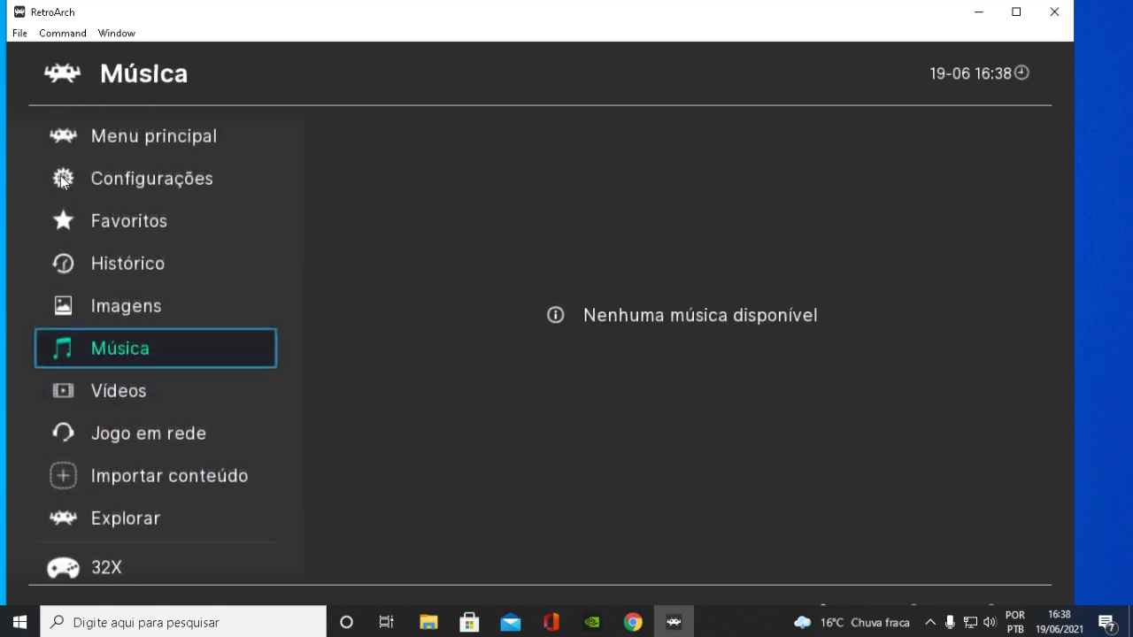
{"action": "key", "text": "Up"}
{"action": "key", "text": "Up"}
{"action": "key", "text": "Right"}
{"action": "key", "text": "Down"}
{"action": "key", "text": "Down"}
{"action": "key", "text": "Down"}
{"action": "key", "text": "Down"}
{"action": "key", "text": "Down"}
{"action": "key", "text": "Down"}
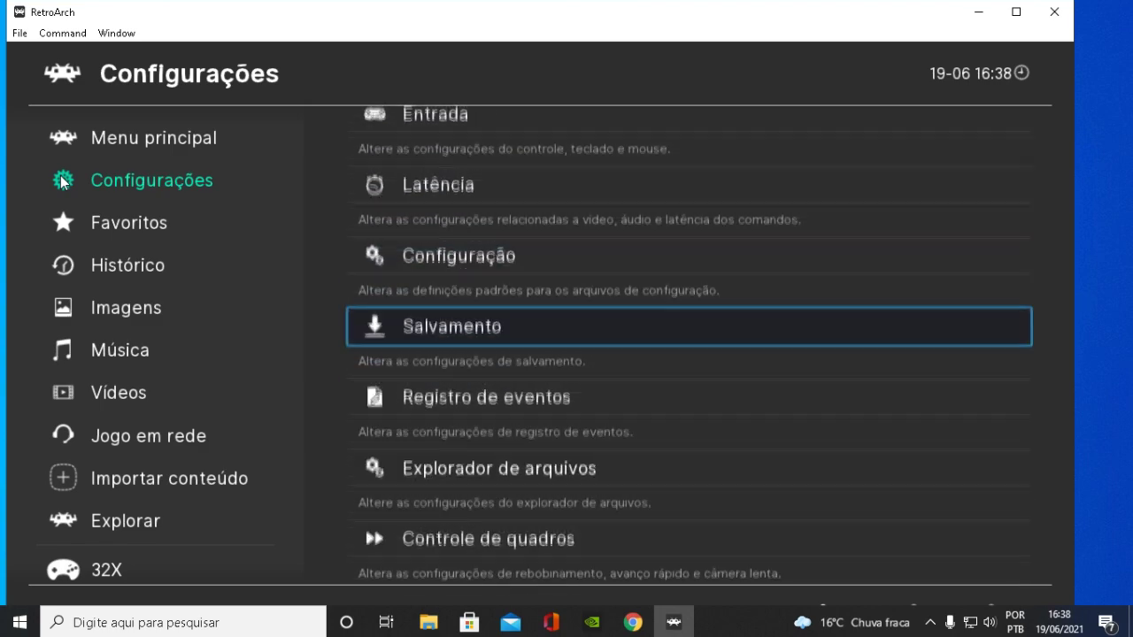
{"action": "key", "text": "Up"}
{"action": "key", "text": "Up"}
{"action": "key", "text": "Up"}
{"action": "key", "text": "Up"}
{"action": "key", "text": "Up"}
{"action": "key", "text": "Up"}
{"action": "key", "text": "Up"}
{"action": "key", "text": "Down"}
{"action": "key", "text": "Down"}
{"action": "key", "text": "Down"}
{"action": "key", "text": "Down"}
{"action": "key", "text": "Down"}
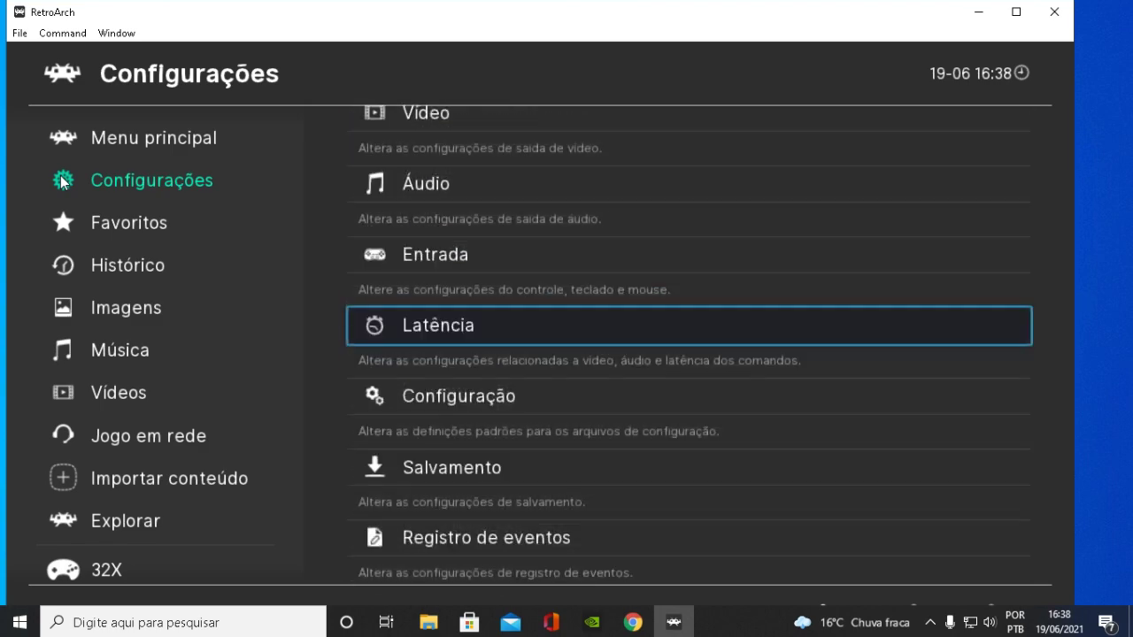
Open Atualizador de miniaturas da lista de reprodução under Atualizações e downloads in Menu principal.
{"action": "key", "text": "Left"}
{"action": "key", "text": "Up"}
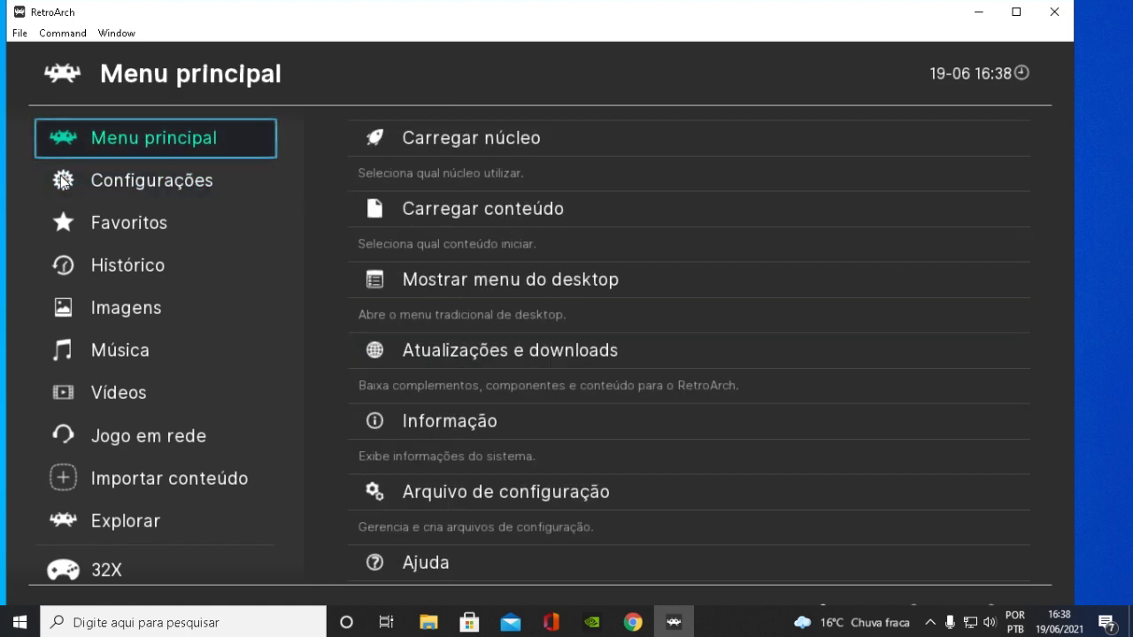
{"action": "key", "text": "Right"}
{"action": "key", "text": "Down"}
{"action": "key", "text": "Down"}
{"action": "key", "text": "Down"}
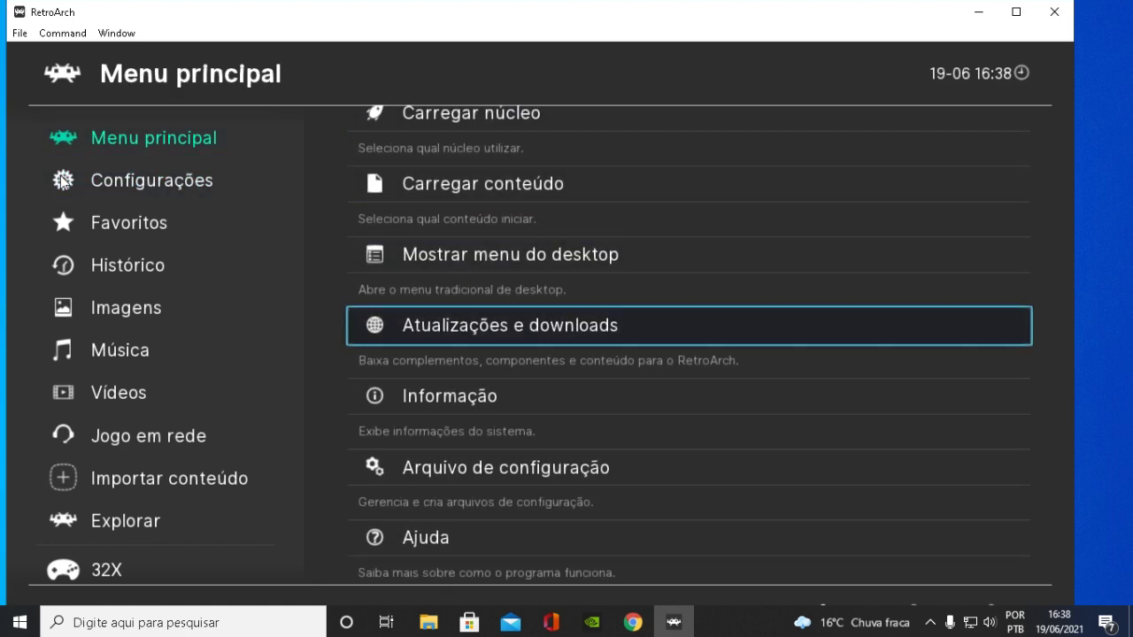
{"action": "key", "text": "Return"}
{"action": "key", "text": "Down"}
{"action": "key", "text": "Down"}
{"action": "key", "text": "Down"}
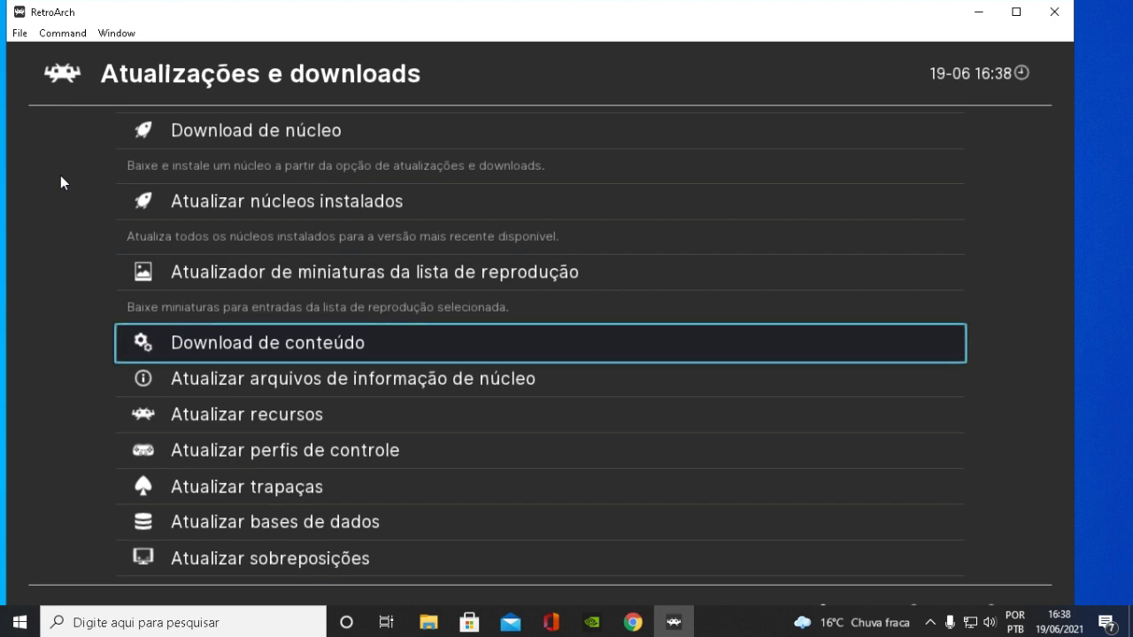
{"action": "key", "text": "Up"}
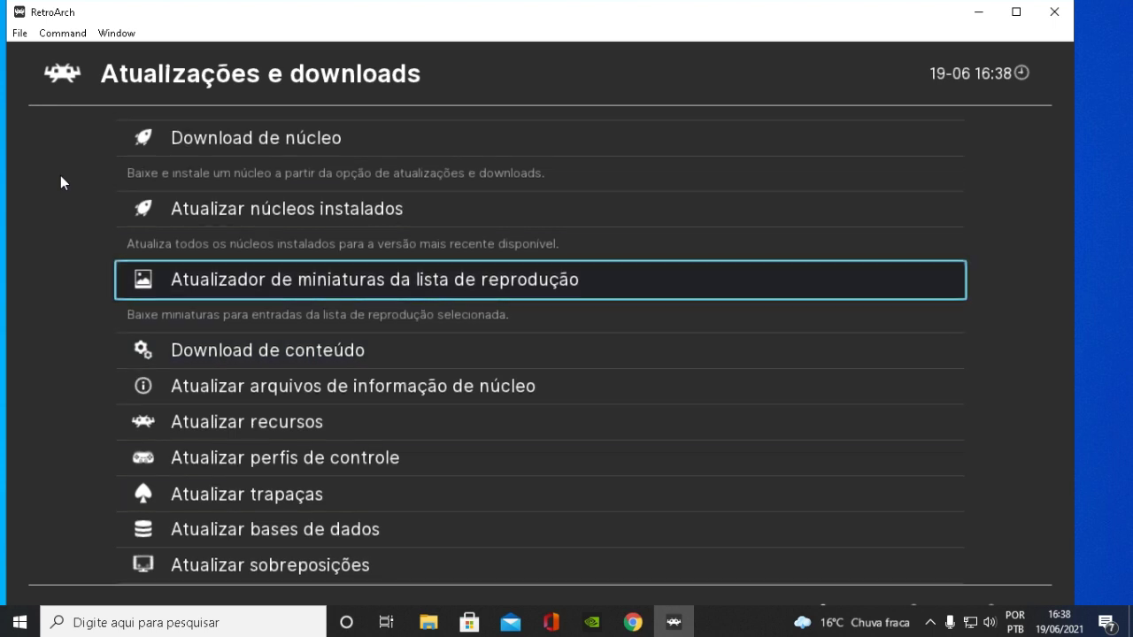
{"action": "key", "text": "Return"}
Review the playlists offered for thumbnail download, from Nintendo - Nintendo 64 down to Sony - PlayStation 2.
{"action": "key", "text": "Down"}
{"action": "key", "text": "Down"}
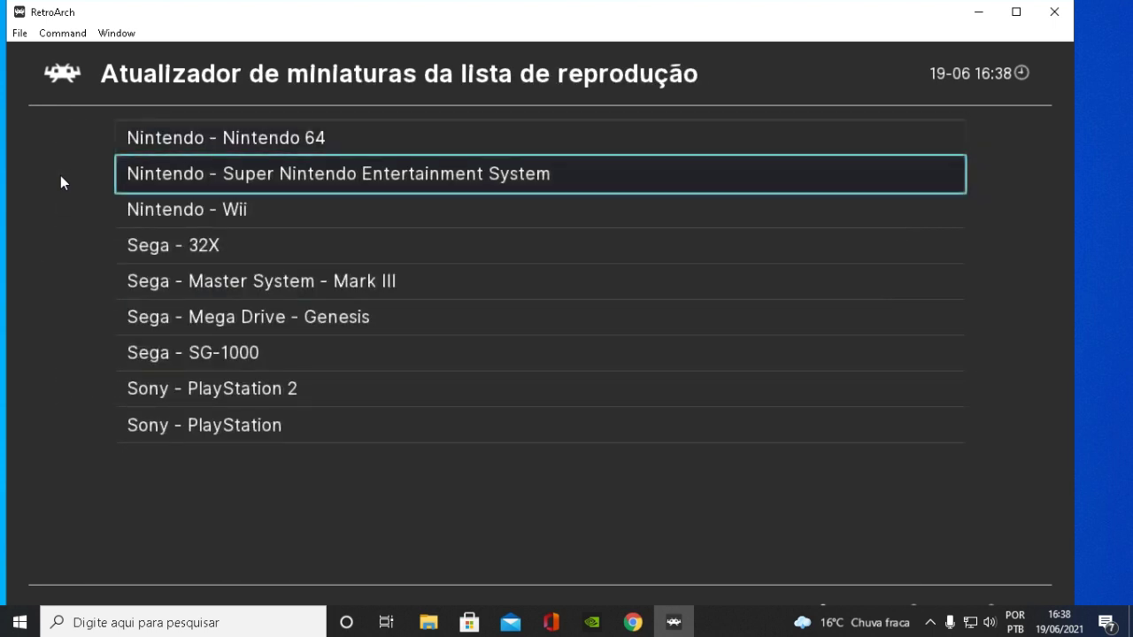
{"action": "key", "text": "Down"}
{"action": "key", "text": "Down"}
{"action": "key", "text": "Down"}
{"action": "key", "text": "Down"}
{"action": "key", "text": "Down"}
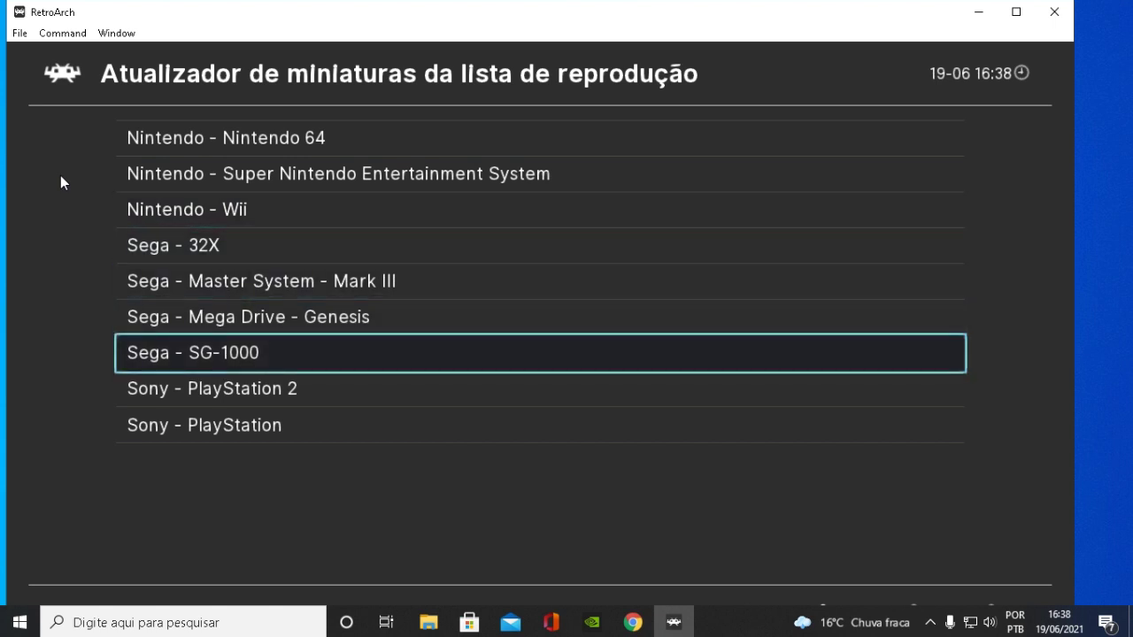
{"action": "key", "text": "Down"}
{"action": "key", "text": "Up"}
{"action": "key", "text": "Up"}
{"action": "key", "text": "Up"}
{"action": "key", "text": "Up"}
{"action": "key", "text": "Up"}
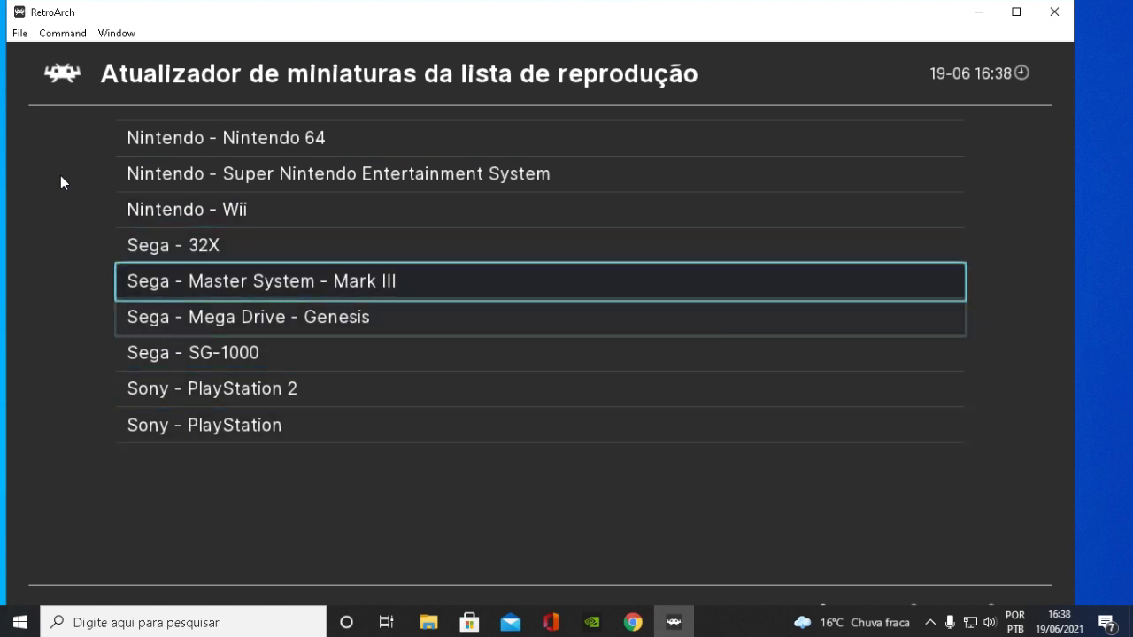
{"action": "key", "text": "Up"}
{"action": "key", "text": "Up"}
{"action": "key", "text": "Up"}
{"action": "key", "text": "Down"}
{"action": "key", "text": "Down"}
{"action": "key", "text": "Down"}
{"action": "key", "text": "Down"}
{"action": "key", "text": "Down"}
{"action": "key", "text": "Down"}
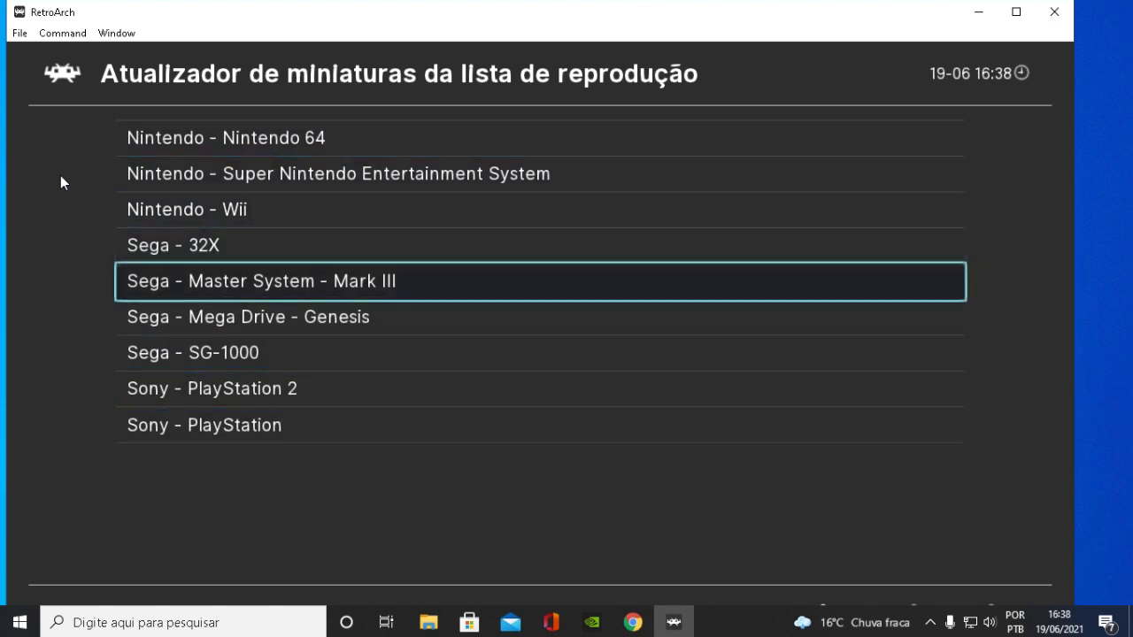
Leave the thumbnail updater without downloading anything and enter the game list of the 32X playlist.
{"action": "key", "text": "BackSpace"}
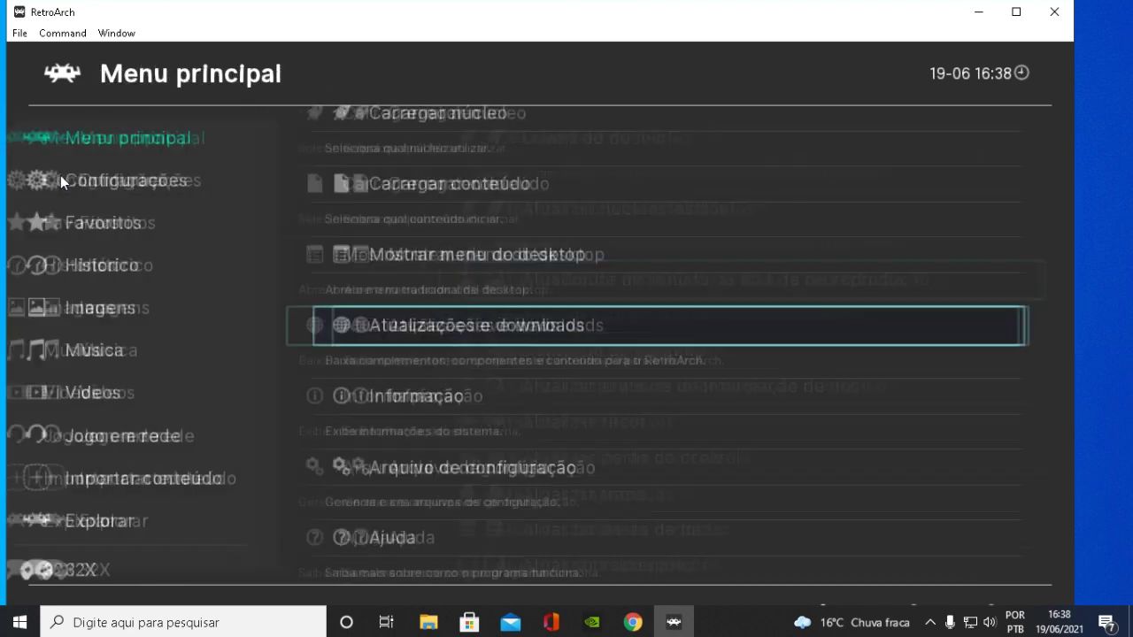
{"action": "key", "text": "Down"}
{"action": "key", "text": "Down"}
{"action": "key", "text": "Down"}
{"action": "key", "text": "Down"}
{"action": "key", "text": "Down"}
{"action": "key", "text": "Down"}
{"action": "key", "text": "Down"}
{"action": "key", "text": "Down"}
{"action": "key", "text": "Down"}
{"action": "key", "text": "Down"}
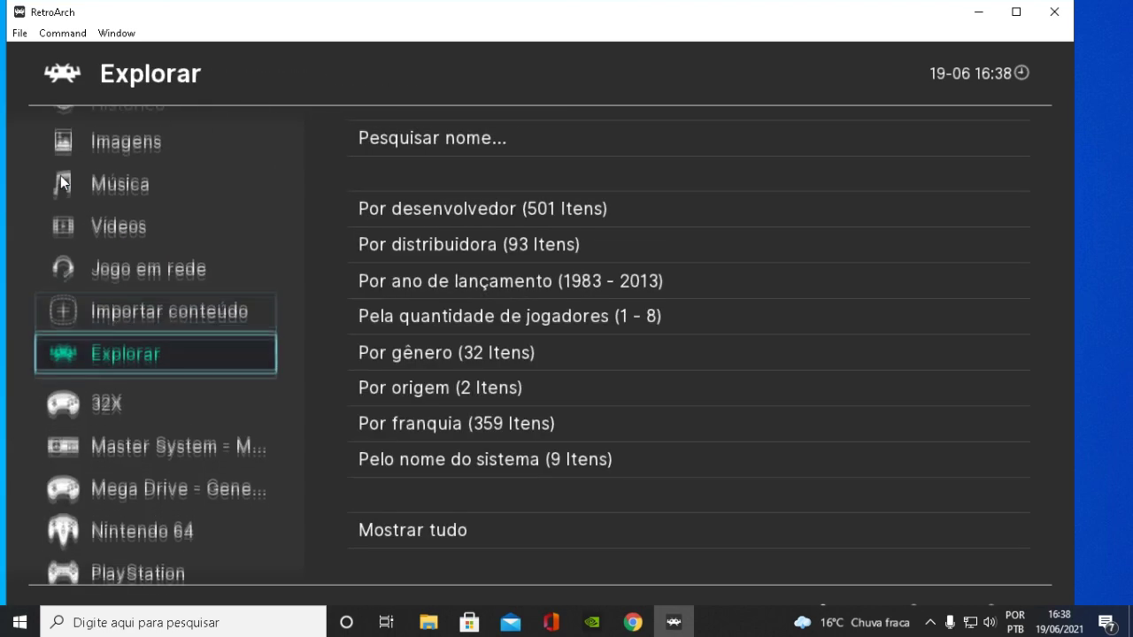
{"action": "key", "text": "Right"}
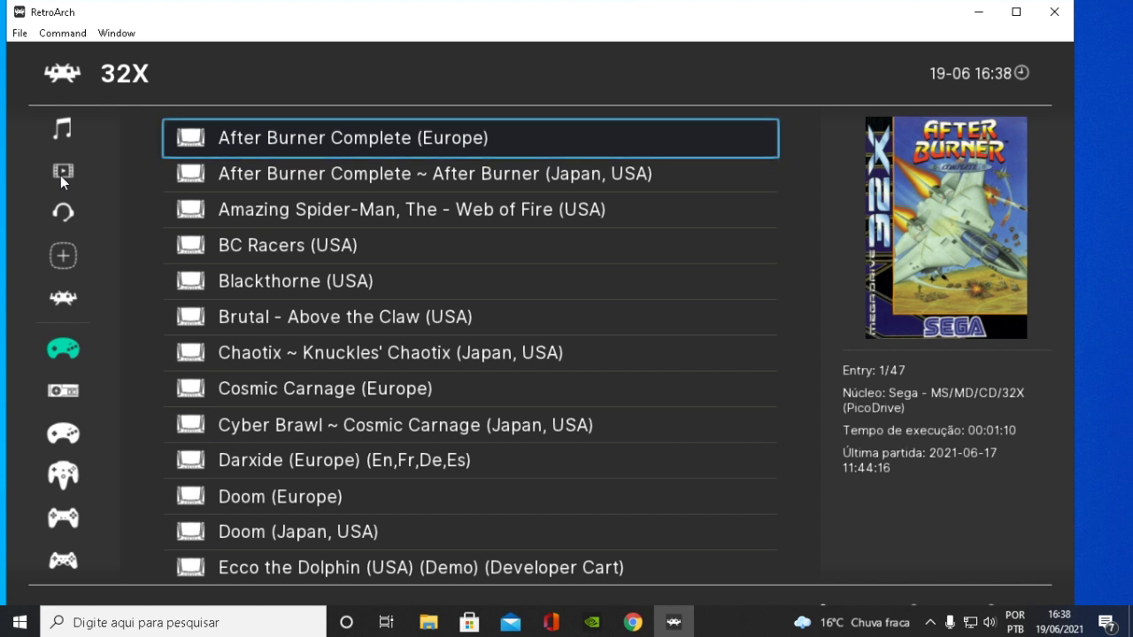
Examine the cover thumbnails and details of the 32X games from After Burner Complete to Mortal Kombat II (Europe).
{"action": "key", "text": "Down"}
{"action": "key", "text": "Down"}
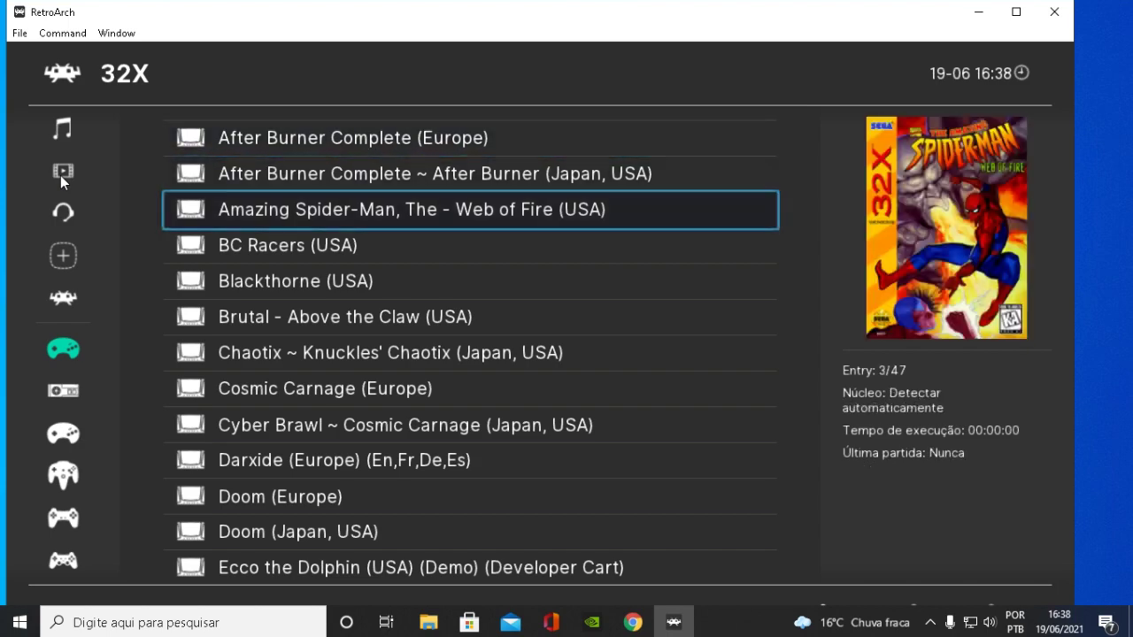
{"action": "key", "text": "Down"}
{"action": "key", "text": "Down"}
{"action": "key", "text": "Down"}
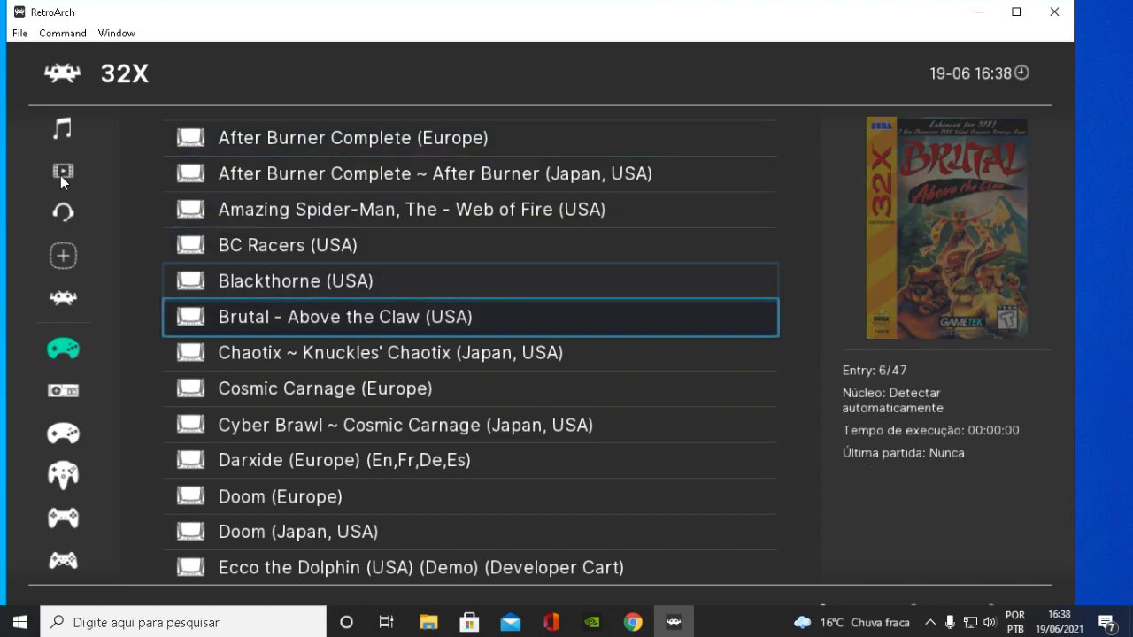
{"action": "key", "text": "Down"}
{"action": "key", "text": "Down"}
{"action": "key", "text": "Down"}
{"action": "key", "text": "Down"}
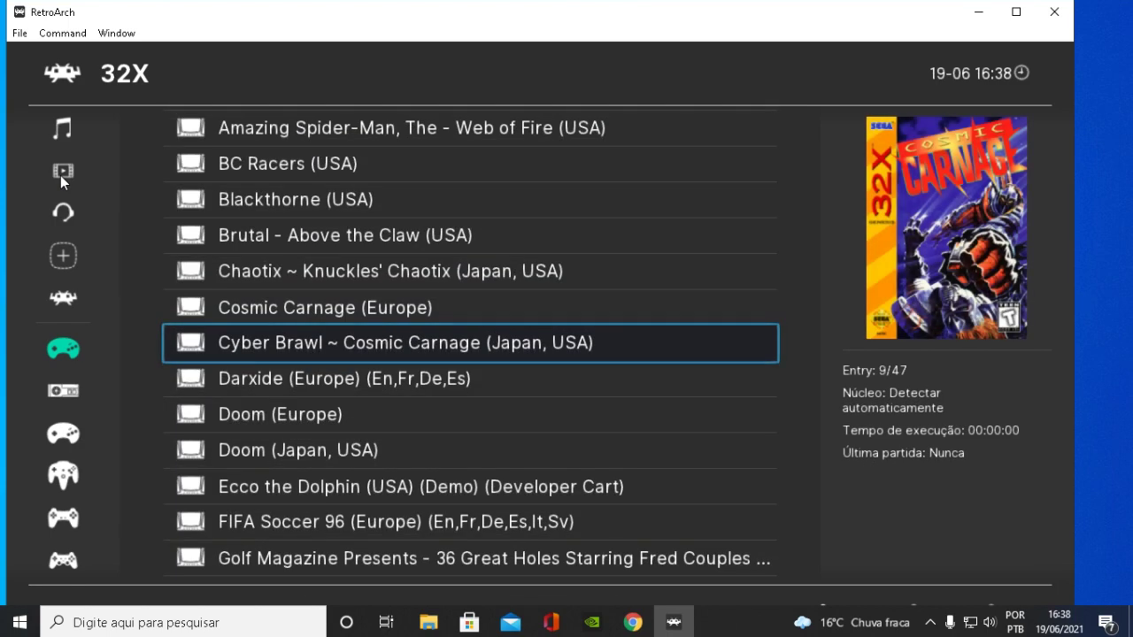
{"action": "key", "text": "Down"}
{"action": "key", "text": "Down"}
{"action": "key", "text": "Down"}
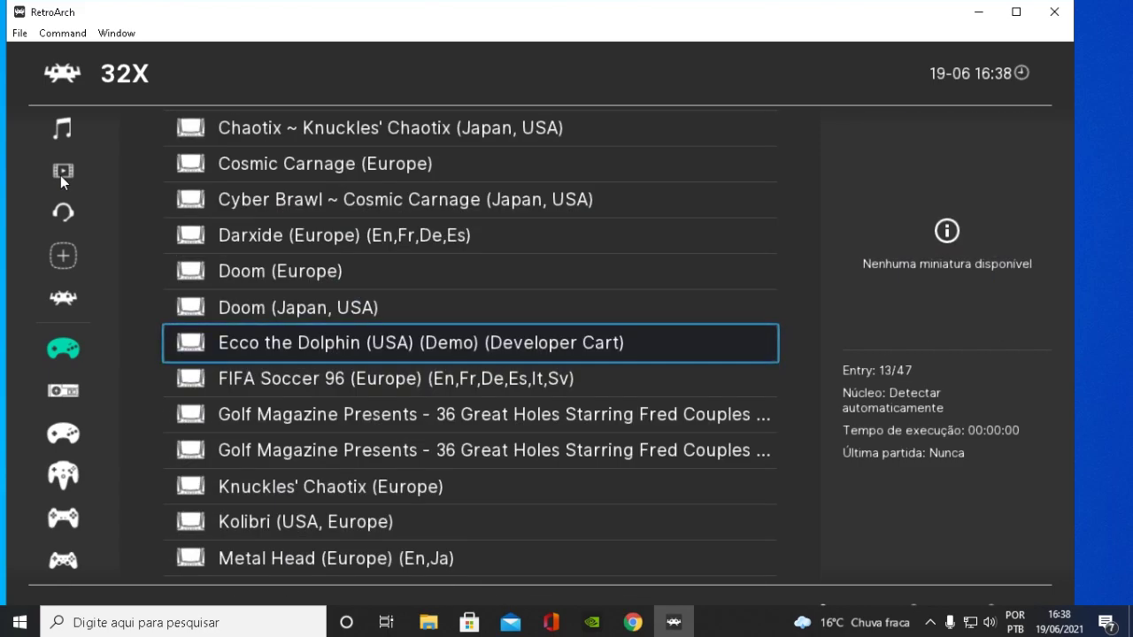
{"action": "key", "text": "Down"}
{"action": "key", "text": "Down"}
{"action": "key", "text": "Down"}
{"action": "key", "text": "Down"}
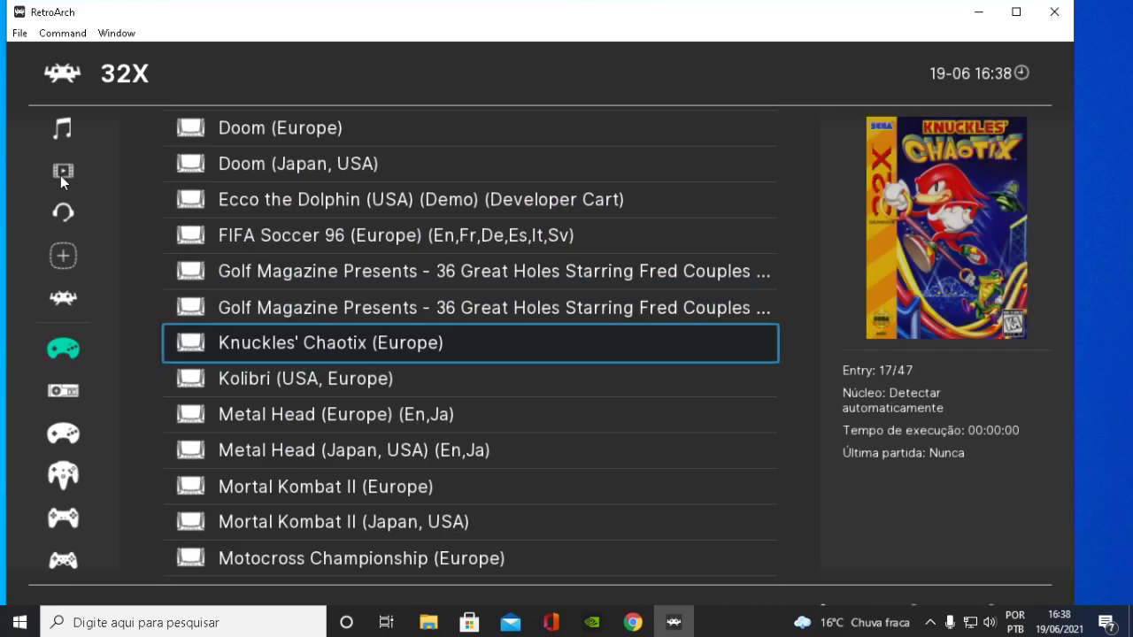
{"action": "key", "text": "Down"}
{"action": "key", "text": "Down"}
{"action": "key", "text": "Down"}
{"action": "key", "text": "Down"}
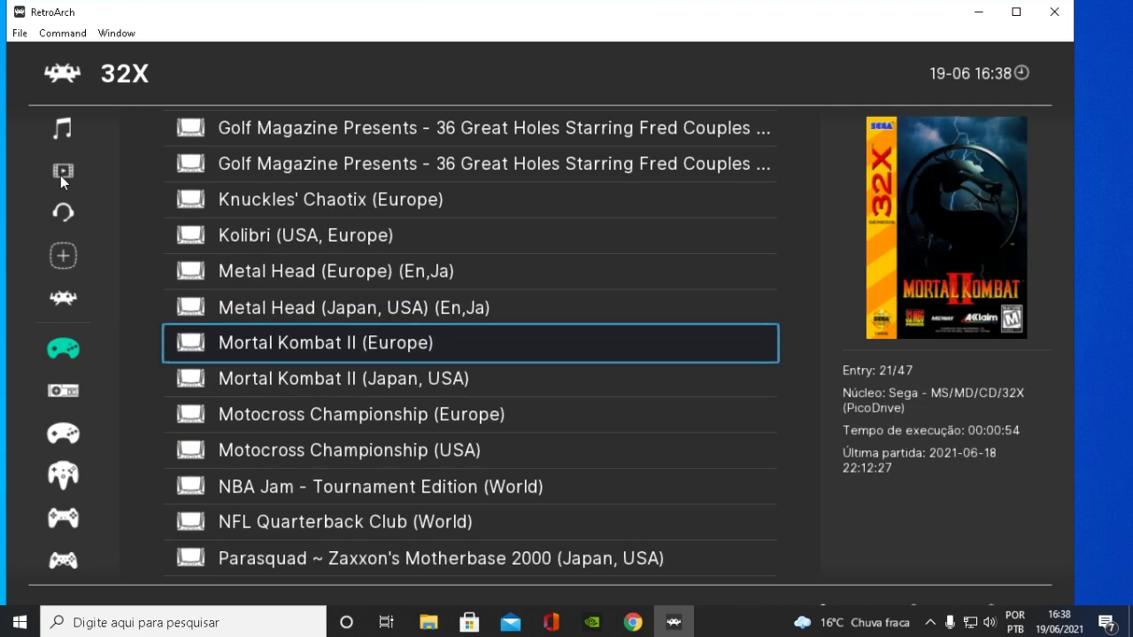
Leave the 32X game list, view the playlists down to PlayStation 2, and return to 32X.
{"action": "key", "text": "Left"}
{"action": "key", "text": "Up"}
{"action": "key", "text": "Up"}
{"action": "key", "text": "Down"}
{"action": "key", "text": "Down"}
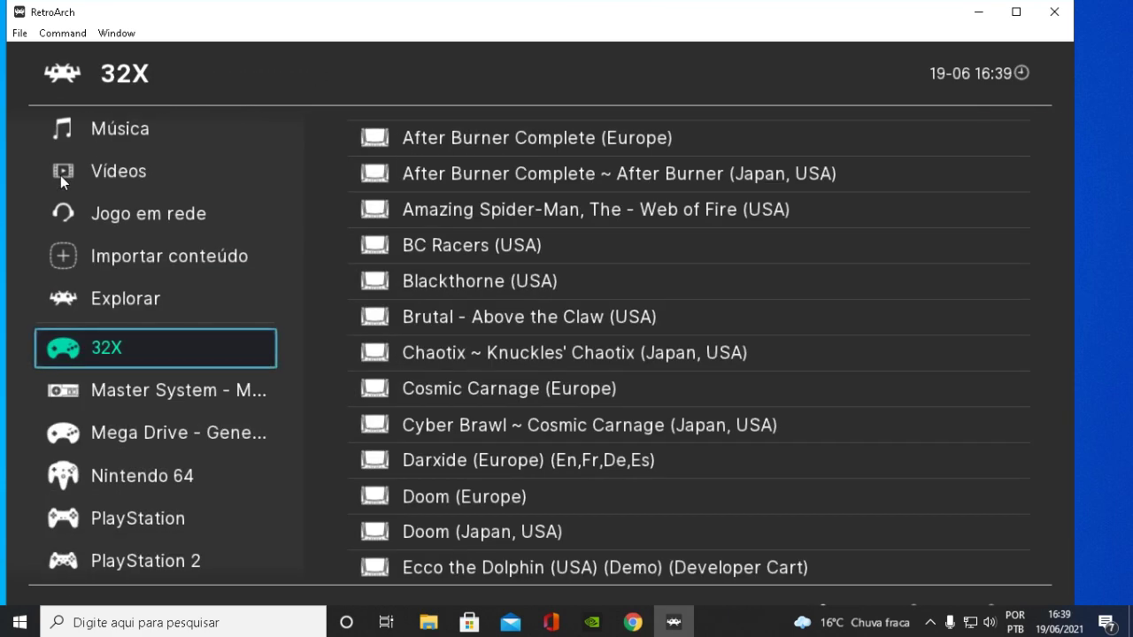
{"action": "key", "text": "Right"}
{"action": "key", "text": "Left"}
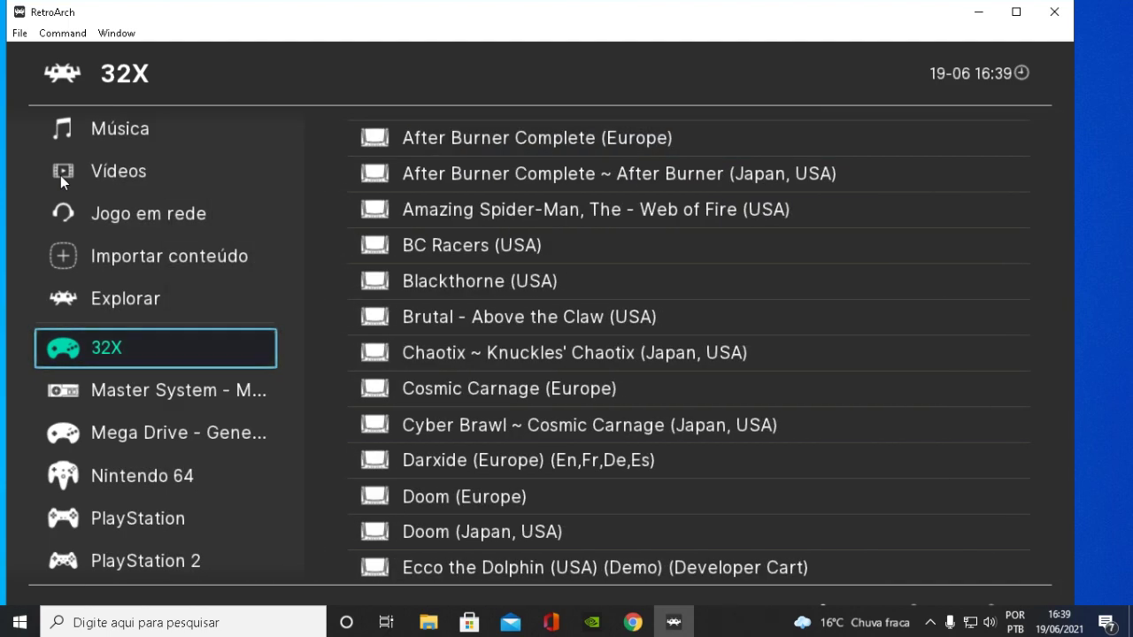
{"action": "key", "text": "Down"}
{"action": "key", "text": "Down"}
{"action": "key", "text": "Down"}
{"action": "key", "text": "Down"}
{"action": "key", "text": "Down"}
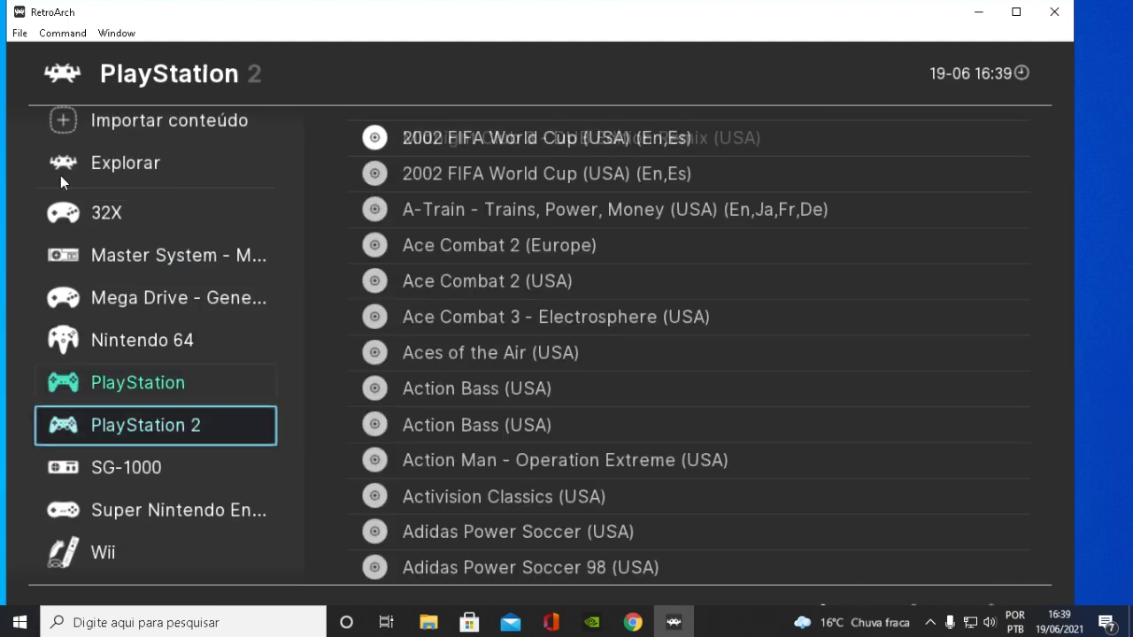
{"action": "key", "text": "Up"}
{"action": "key", "text": "Up"}
{"action": "key", "text": "Up"}
{"action": "key", "text": "Up"}
{"action": "key", "text": "Up"}
Enter the 32X game list again and examine the cover thumbnails of its games as far as Darxide (Europe).
{"action": "key", "text": "Right"}
{"action": "key", "text": "Down"}
{"action": "key", "text": "Down"}
{"action": "key", "text": "Down"}
{"action": "key", "text": "Down"}
{"action": "key", "text": "Down"}
{"action": "key", "text": "Down"}
{"action": "key", "text": "Down"}
{"action": "key", "text": "Down"}
{"action": "key", "text": "Down"}
{"action": "key", "text": "Down"}
{"action": "key", "text": "Down"}
{"action": "key", "text": "Down"}
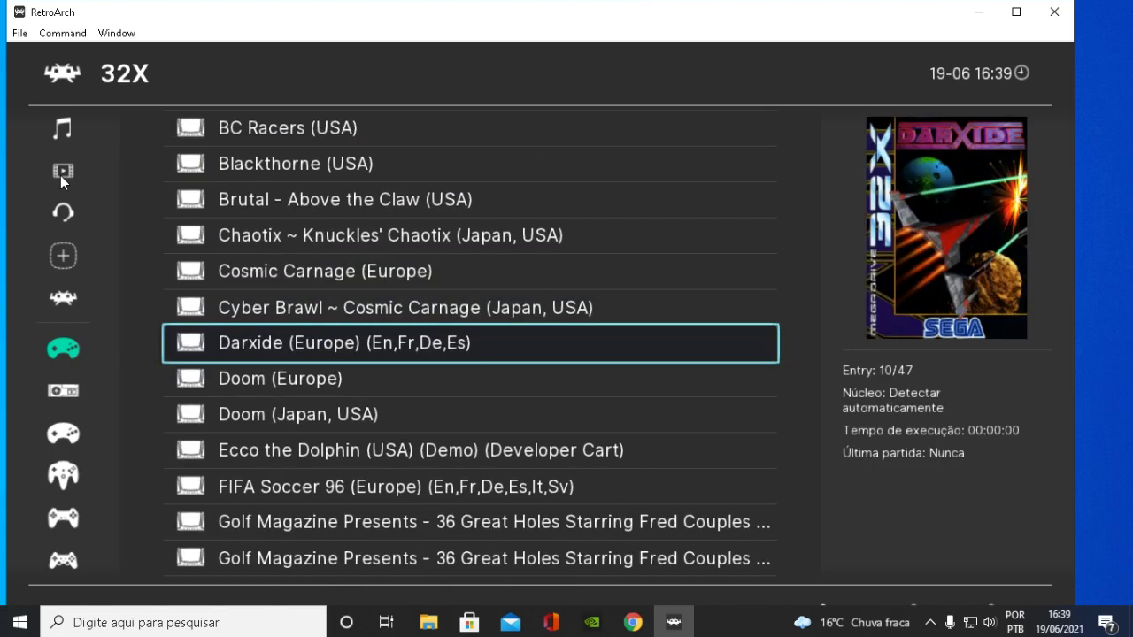
Examine the cover thumbnails and details of the 32X games from Doom (Europe) towards the end of the list.
{"action": "key", "text": "Down"}
{"action": "key", "text": "Down"}
{"action": "key", "text": "Down"}
{"action": "key", "text": "Down"}
{"action": "key", "text": "Down"}
{"action": "key", "text": "Down"}
{"action": "key", "text": "Down"}
{"action": "key", "text": "Down"}
{"action": "key", "text": "Down"}
{"action": "key", "text": "Down"}
{"action": "key", "text": "Down"}
{"action": "key", "text": "Down"}
{"action": "key", "text": "Down"}
{"action": "key", "text": "Down"}
{"action": "key", "text": "Down"}
{"action": "key", "text": "Down"}
{"action": "key", "text": "Down"}
{"action": "key", "text": "Down"}
{"action": "key", "text": "Down"}
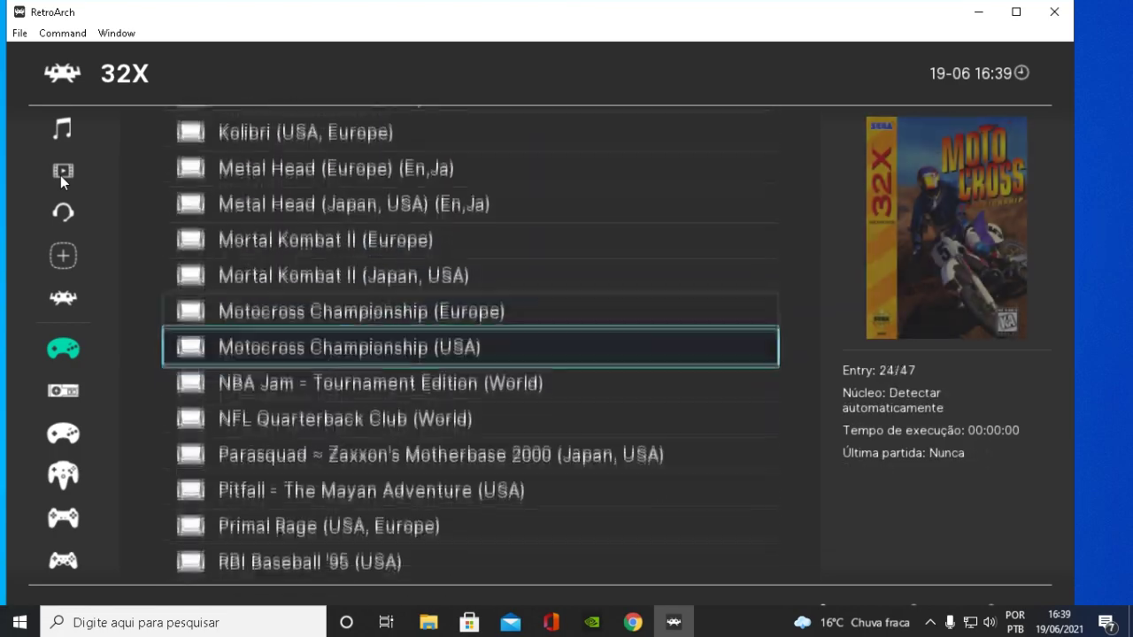
{"action": "key", "text": "Down"}
{"action": "key", "text": "Down"}
{"action": "key", "text": "Down"}
{"action": "key", "text": "Down"}
{"action": "key", "text": "Down"}
{"action": "key", "text": "Down"}
{"action": "key", "text": "Down"}
{"action": "key", "text": "Down"}
{"action": "key", "text": "Down"}
{"action": "key", "text": "Down"}
{"action": "key", "text": "Down"}
{"action": "key", "text": "Down"}
{"action": "key", "text": "Down"}
{"action": "key", "text": "Down"}
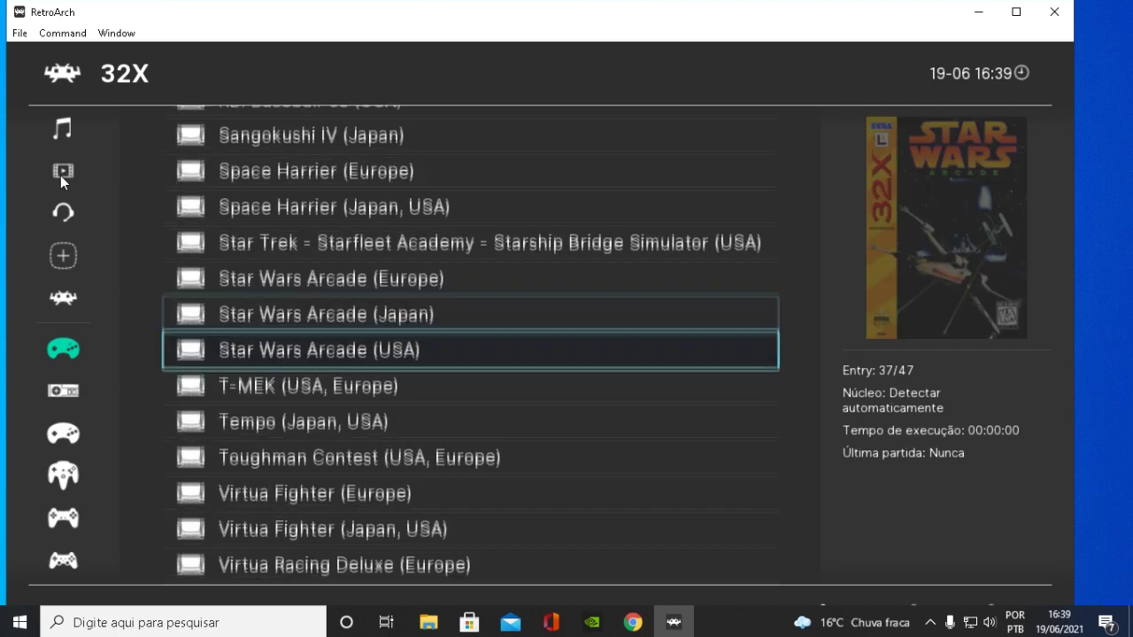
{"action": "key", "text": "Up"}
{"action": "key", "text": "Up"}
{"action": "key", "text": "Up"}
{"action": "key", "text": "Up"}
{"action": "key", "text": "Up"}
{"action": "key", "text": "Up"}
{"action": "key", "text": "Up"}
{"action": "key", "text": "Up"}
{"action": "key", "text": "Up"}
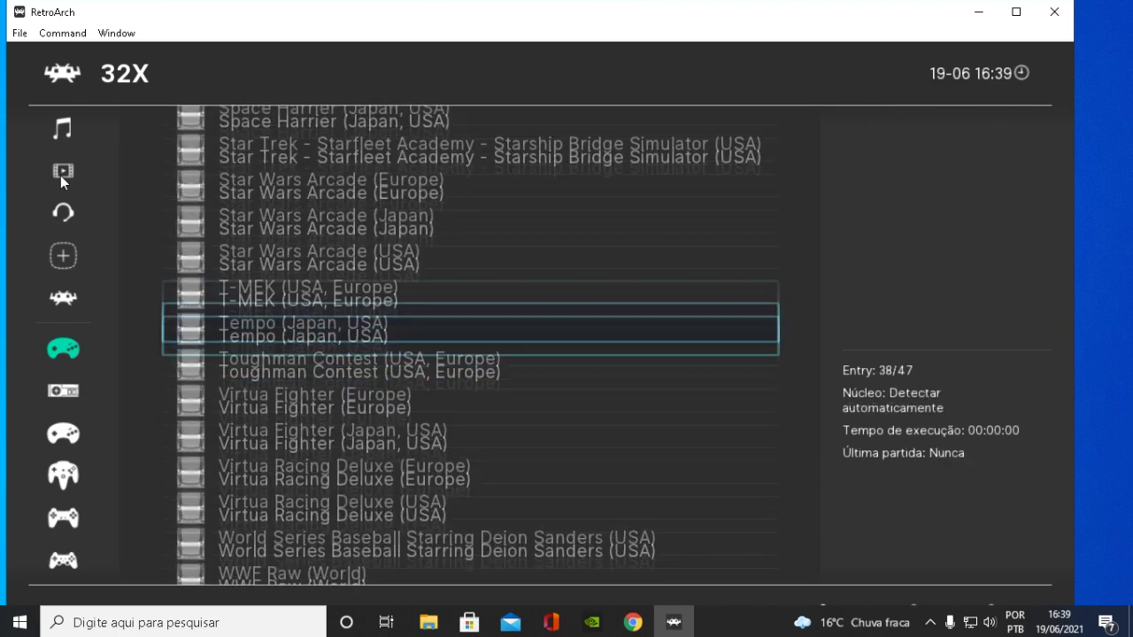
Launch Virtua Fighter (Europe) from the 32X game list and start a match from its title screen.
{"action": "key", "text": "Down"}
{"action": "key", "text": "Down"}
{"action": "key", "text": "Down"}
{"action": "key", "text": "Down"}
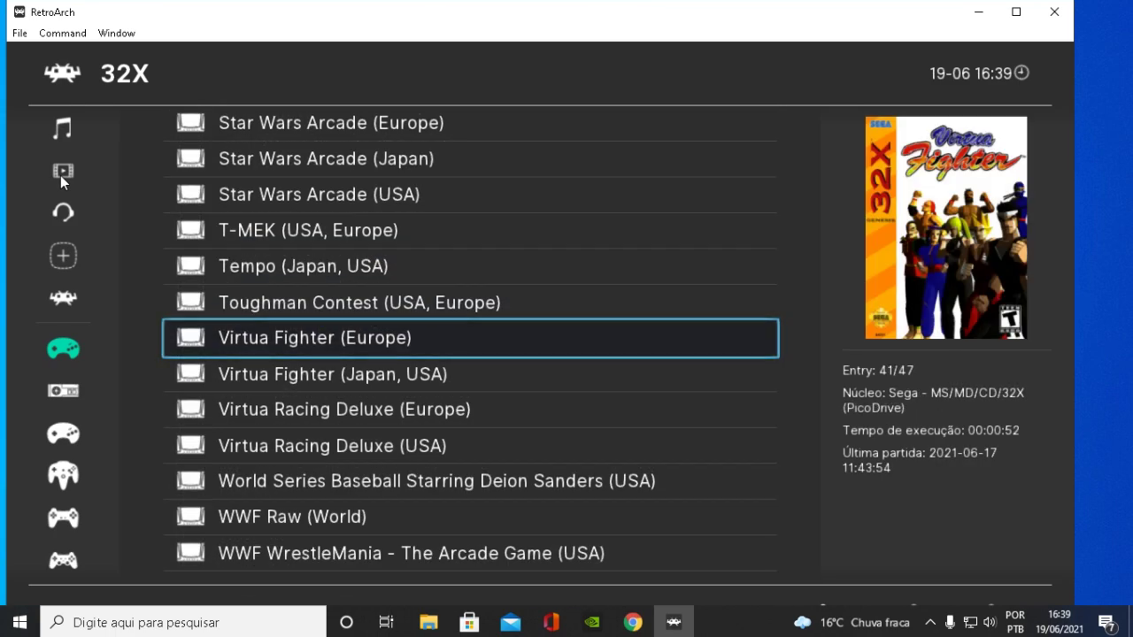
{"action": "key", "text": "Return"}
{"action": "key", "text": "Return"}
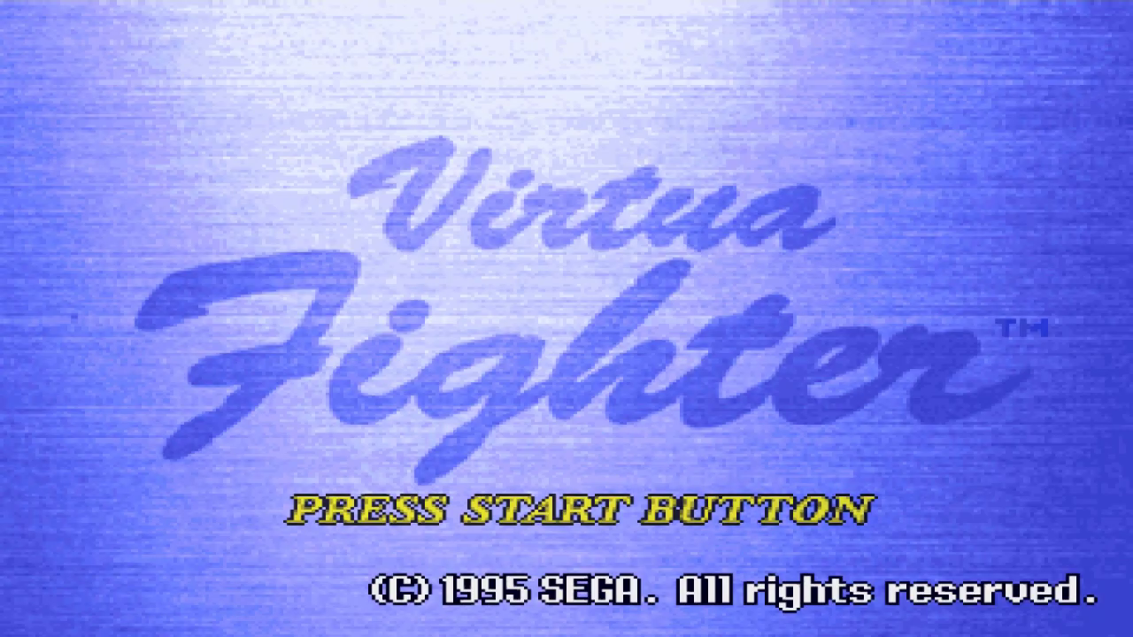
{"action": "key", "text": "Return"}
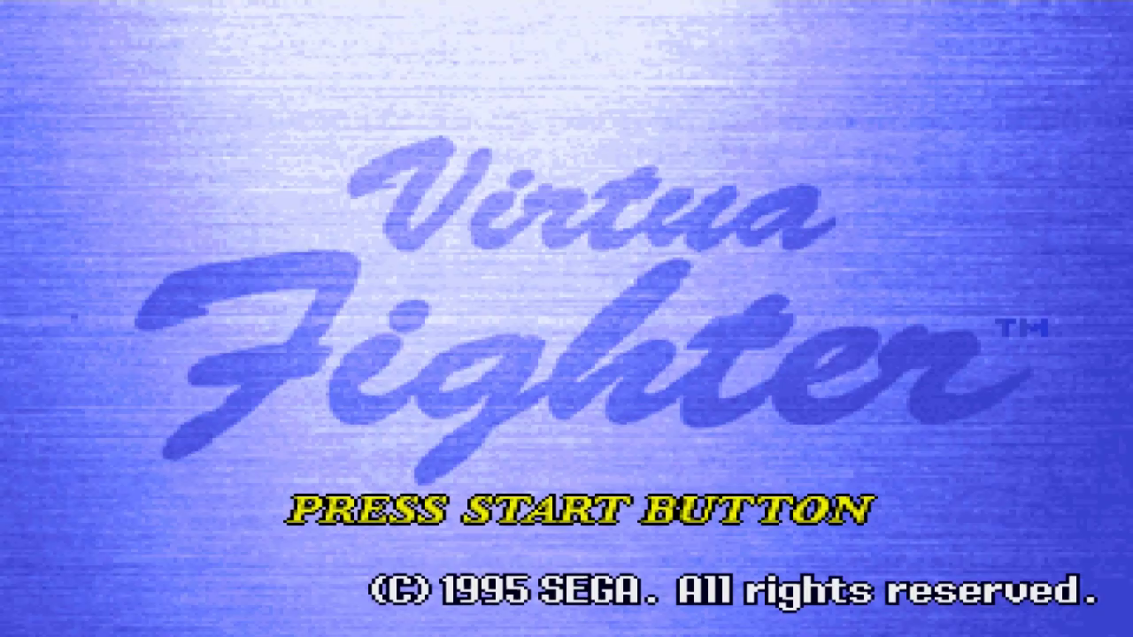
{"action": "key", "text": "Return"}
{"action": "key", "text": "Return"}
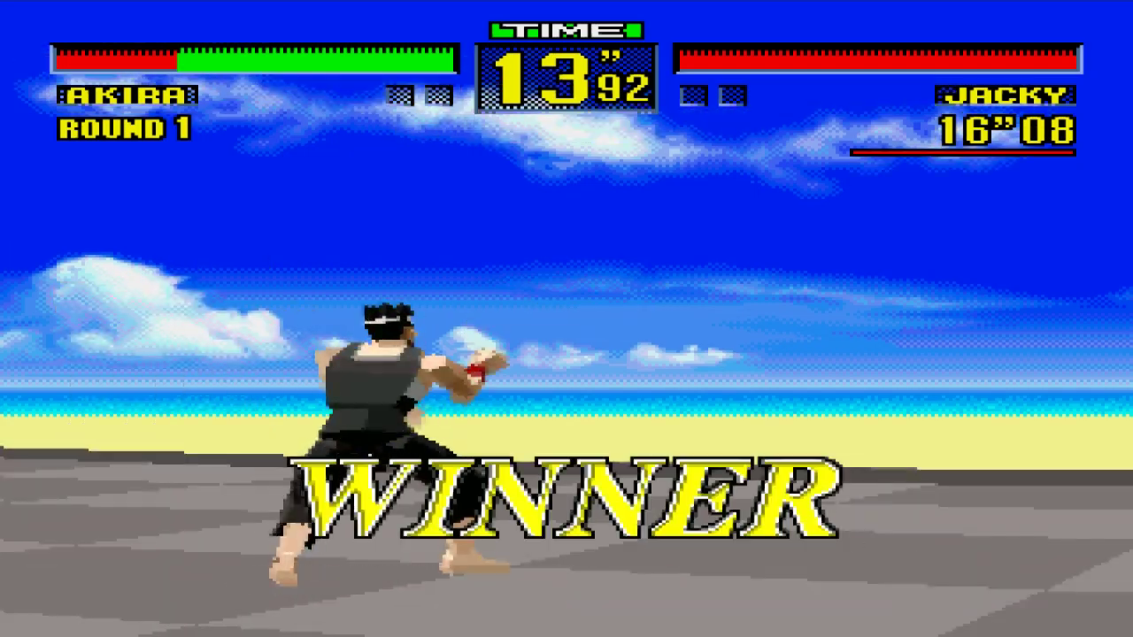
Close the running Virtua Fighter content and return to the 32X game list.
{"action": "key", "text": "F1"}
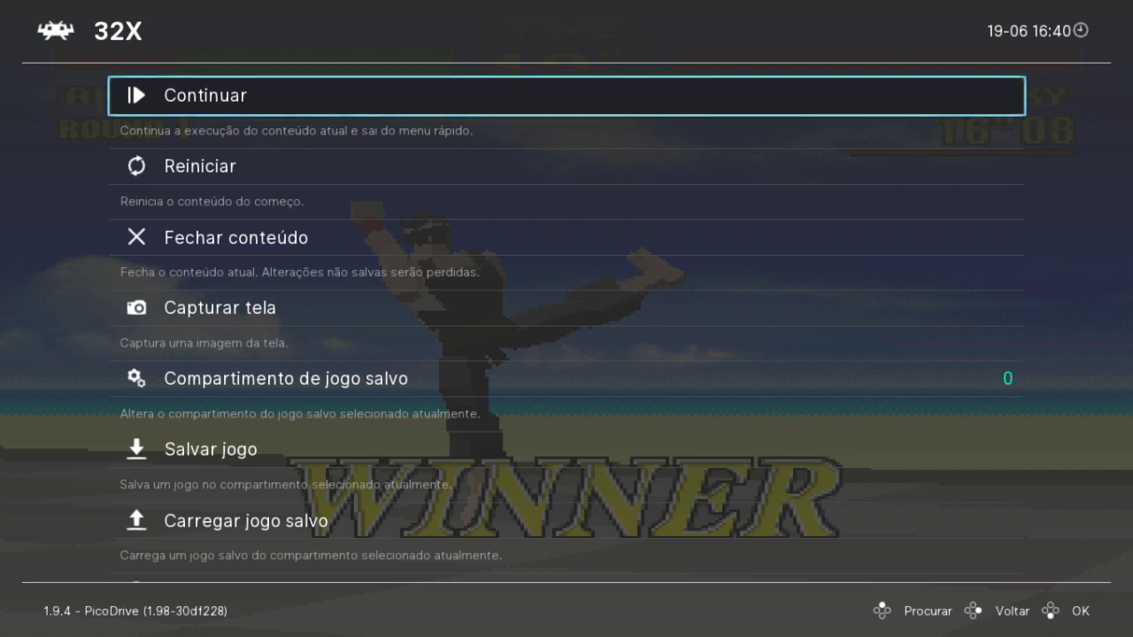
{"action": "key", "text": "Down"}
{"action": "key", "text": "Down"}
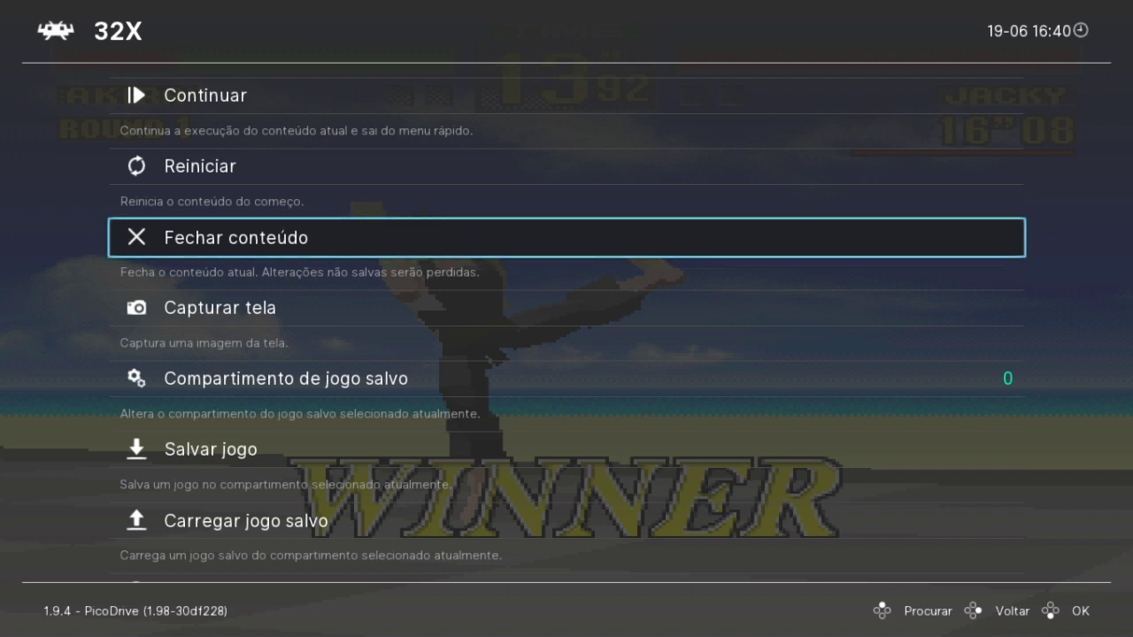
{"action": "key", "text": "Return"}
{"action": "key", "text": "BackSpace"}
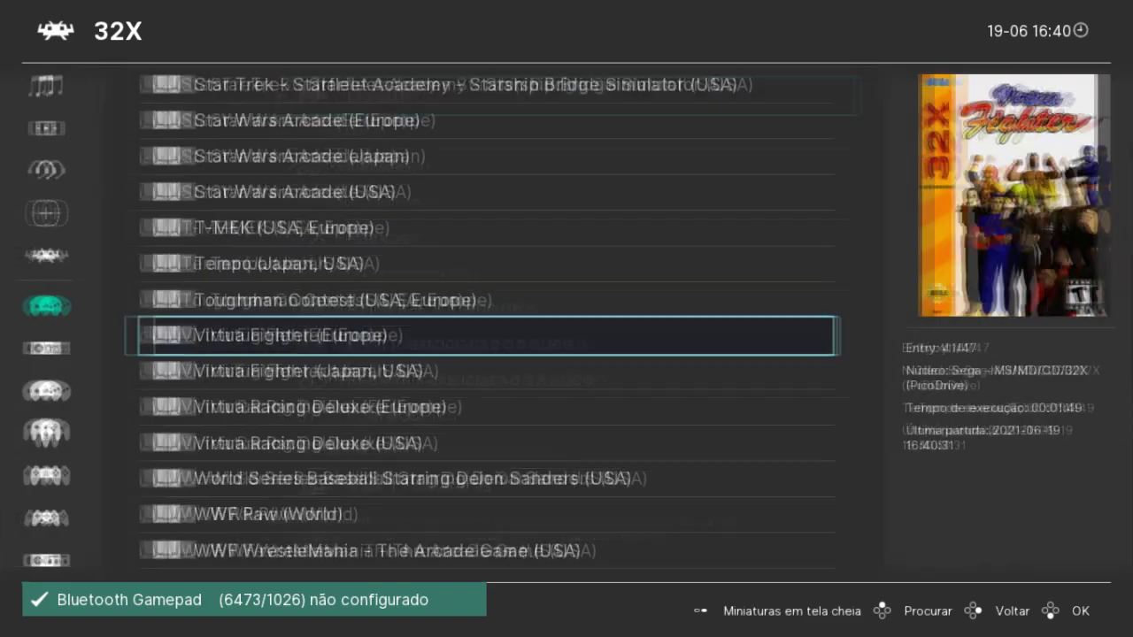
Switch to the Master System - Mark III playlist and jump to the last entry of its game list.
{"action": "key", "text": "Left"}
{"action": "key", "text": "Down"}
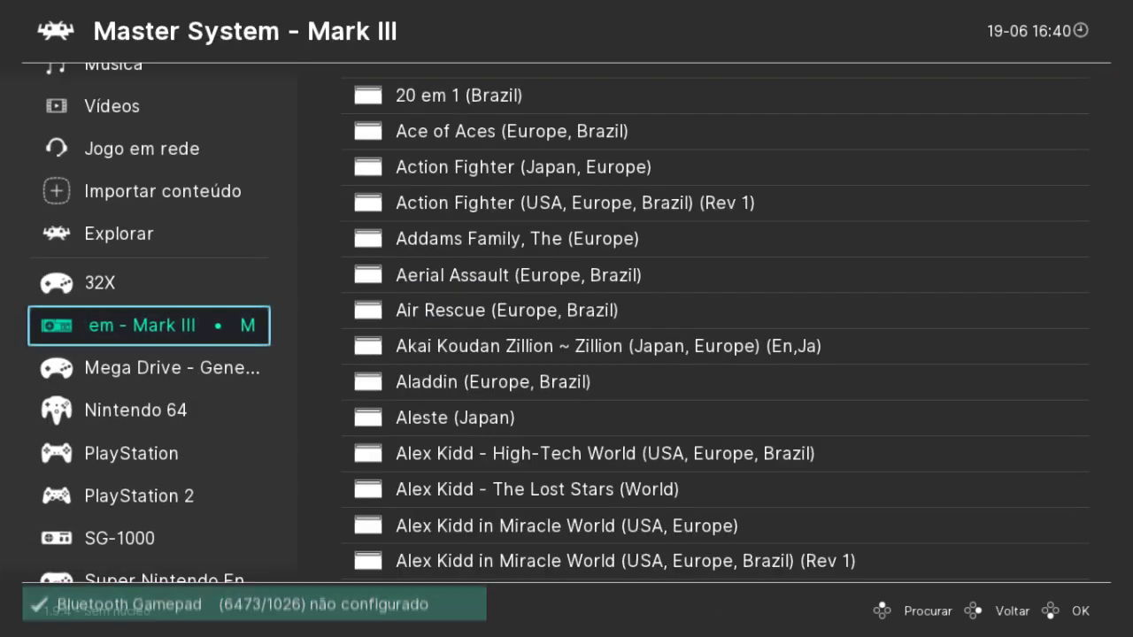
{"action": "key", "text": "Right"}
{"action": "key", "text": "Up"}
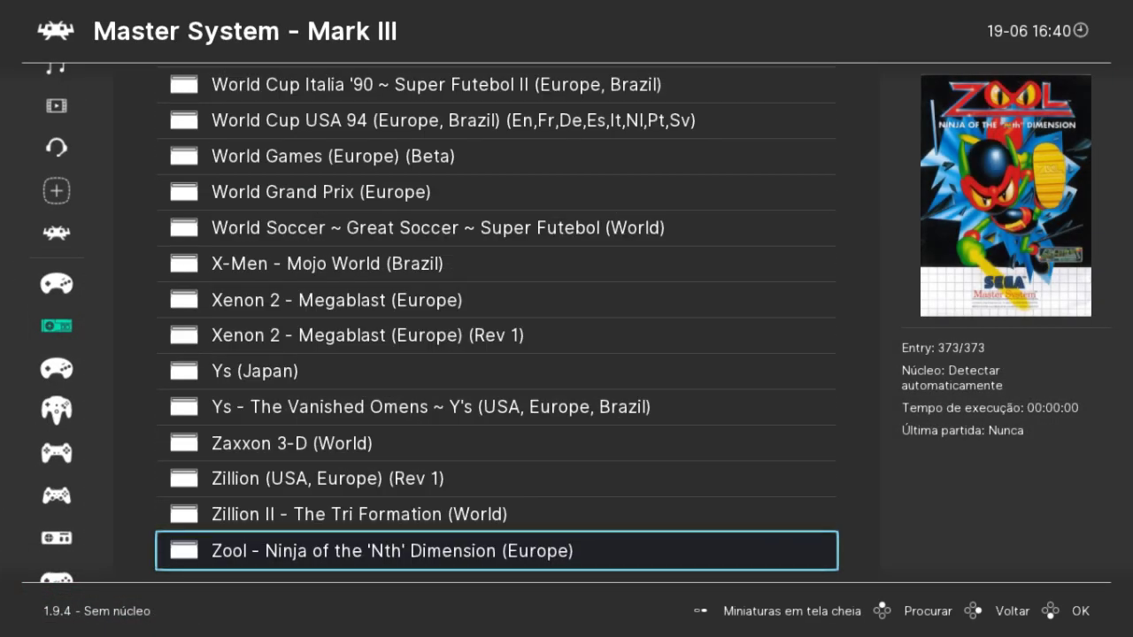
Find Sonic the Hedgehog 2 in the Master System - Mark III list, launch it and start the game from its title screen.
{"action": "key", "text": "Up"}
{"action": "key", "text": "Up"}
{"action": "key", "text": "Up"}
{"action": "key", "text": "Up"}
{"action": "key", "text": "Up"}
{"action": "key", "text": "Up"}
{"action": "key", "text": "Up"}
{"action": "key", "text": "Up"}
{"action": "key", "text": "Up"}
{"action": "key", "text": "Up"}
{"action": "key", "text": "Up"}
{"action": "key", "text": "Up"}
{"action": "key", "text": "Up"}
{"action": "key", "text": "Up"}
{"action": "key", "text": "Up"}
{"action": "key", "text": "Up"}
{"action": "key", "text": "Up"}
{"action": "key", "text": "Up"}
{"action": "key", "text": "Up"}
{"action": "key", "text": "Up"}
{"action": "key", "text": "Up"}
{"action": "key", "text": "Up"}
{"action": "key", "text": "Up"}
{"action": "key", "text": "Up"}
{"action": "key", "text": "Up"}
{"action": "key", "text": "Up"}
{"action": "key", "text": "Up"}
{"action": "key", "text": "Up"}
{"action": "key", "text": "Up"}
{"action": "key", "text": "Up"}
{"action": "key", "text": "Up"}
{"action": "key", "text": "Up"}
{"action": "key", "text": "Up"}
{"action": "key", "text": "Up"}
{"action": "key", "text": "Up"}
{"action": "key", "text": "Up"}
{"action": "key", "text": "Up"}
{"action": "key", "text": "Up"}
{"action": "key", "text": "Up"}
{"action": "key", "text": "Up"}
{"action": "key", "text": "Up"}
{"action": "key", "text": "Up"}
{"action": "key", "text": "Up"}
{"action": "key", "text": "Up"}
{"action": "key", "text": "Up"}
{"action": "key", "text": "Up"}
{"action": "key", "text": "Up"}
{"action": "key", "text": "Up"}
{"action": "key", "text": "Up"}
{"action": "key", "text": "Up"}
{"action": "key", "text": "Up"}
{"action": "key", "text": "Up"}
{"action": "key", "text": "Up"}
{"action": "key", "text": "Up"}
{"action": "key", "text": "Up"}
{"action": "key", "text": "Up"}
{"action": "key", "text": "Up"}
{"action": "key", "text": "Up"}
{"action": "key", "text": "Up"}
{"action": "key", "text": "Up"}
{"action": "key", "text": "Down"}
{"action": "key", "text": "Down"}
{"action": "key", "text": "Down"}
{"action": "key", "text": "Down"}
{"action": "key", "text": "Down"}
{"action": "key", "text": "Down"}
{"action": "key", "text": "Return"}
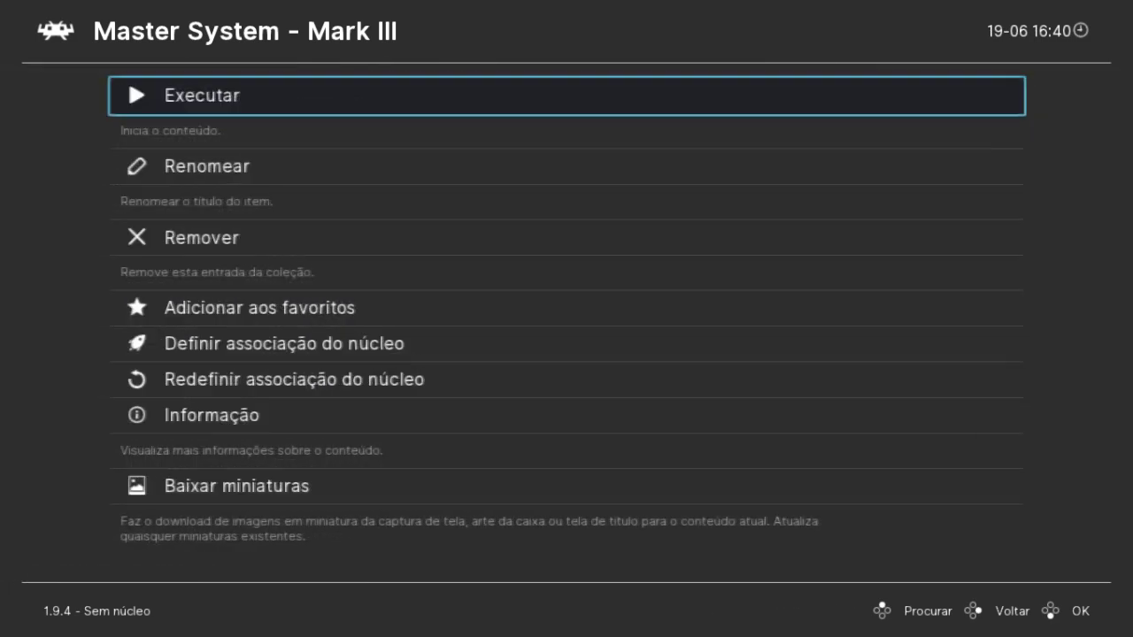
{"action": "key", "text": "Return"}
{"action": "key", "text": "Return"}
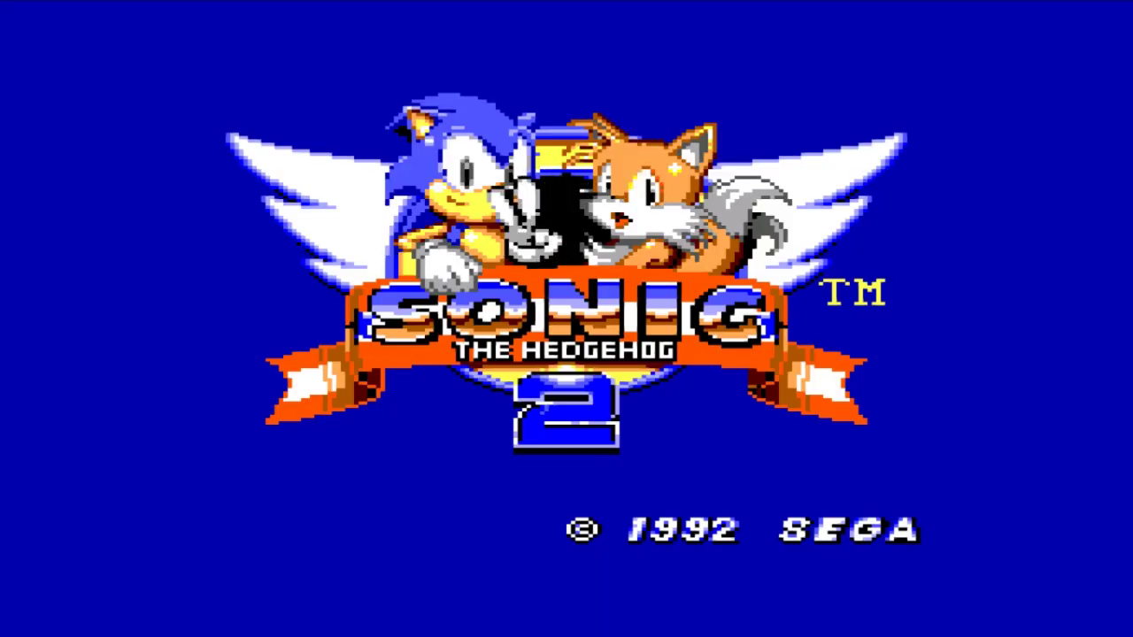
{"action": "key", "text": "Return"}
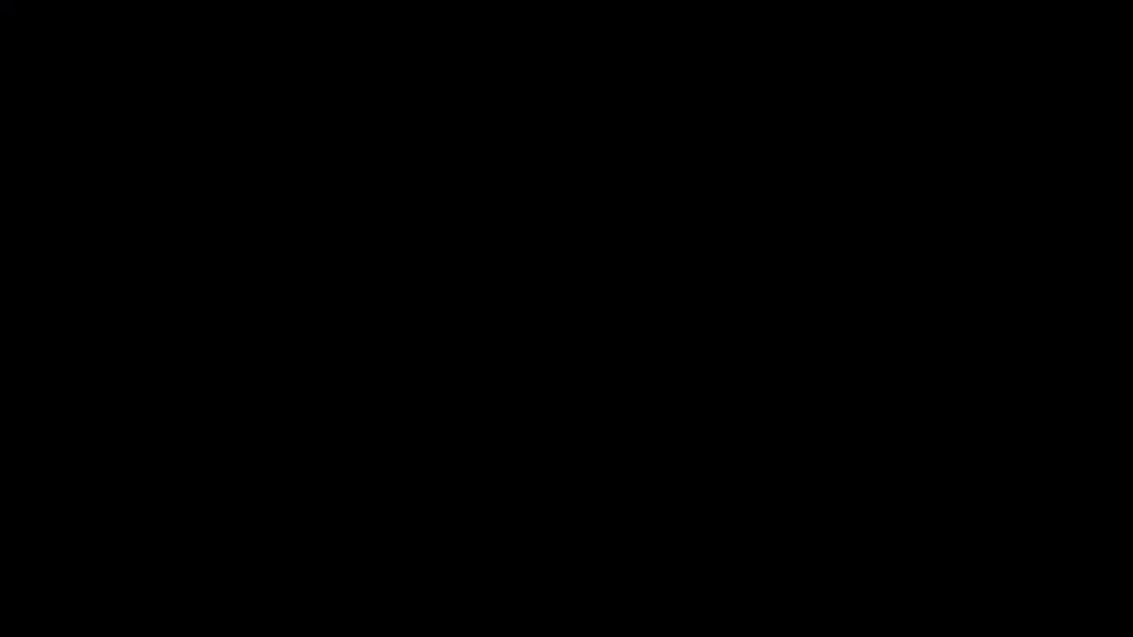
{"action": "key", "text": "Right"}
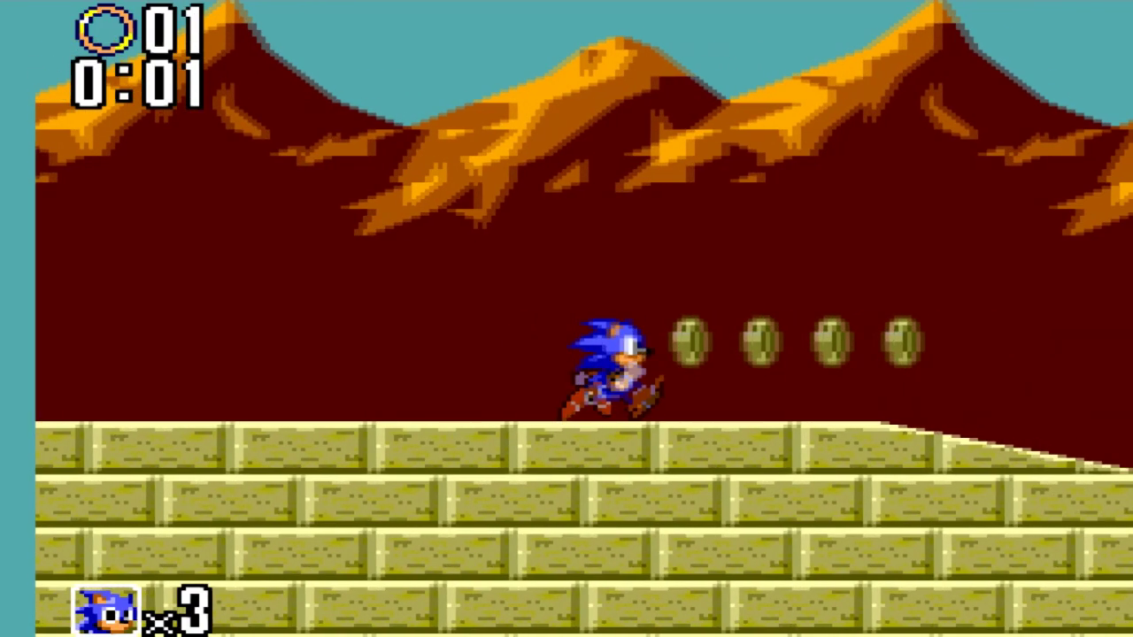
{"action": "key", "text": "z"}
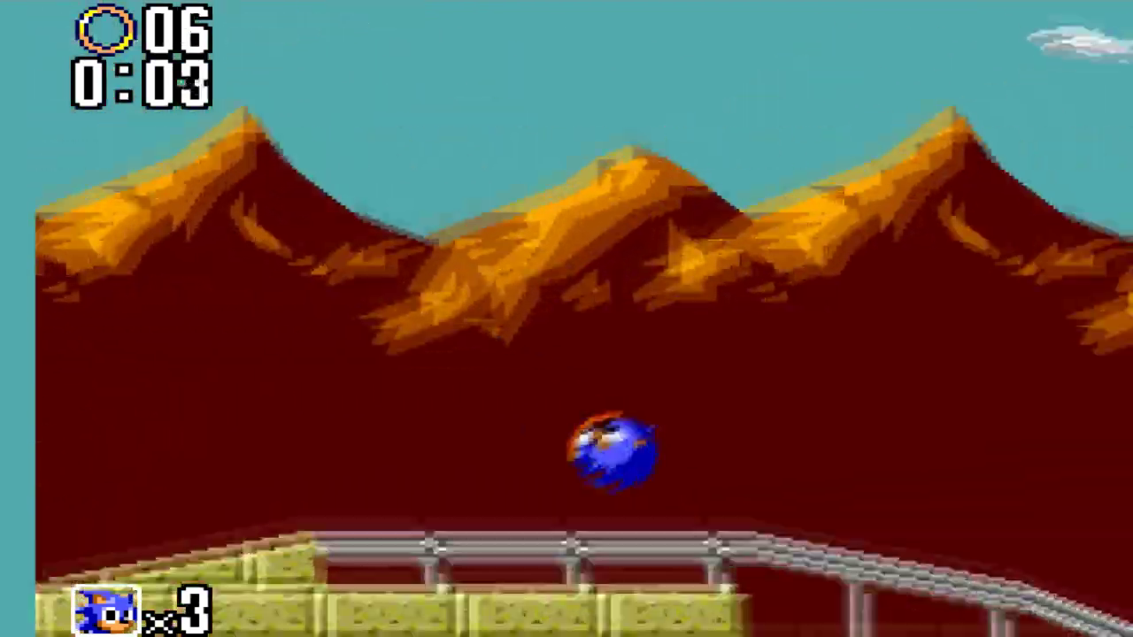
{"action": "key", "text": "Right"}
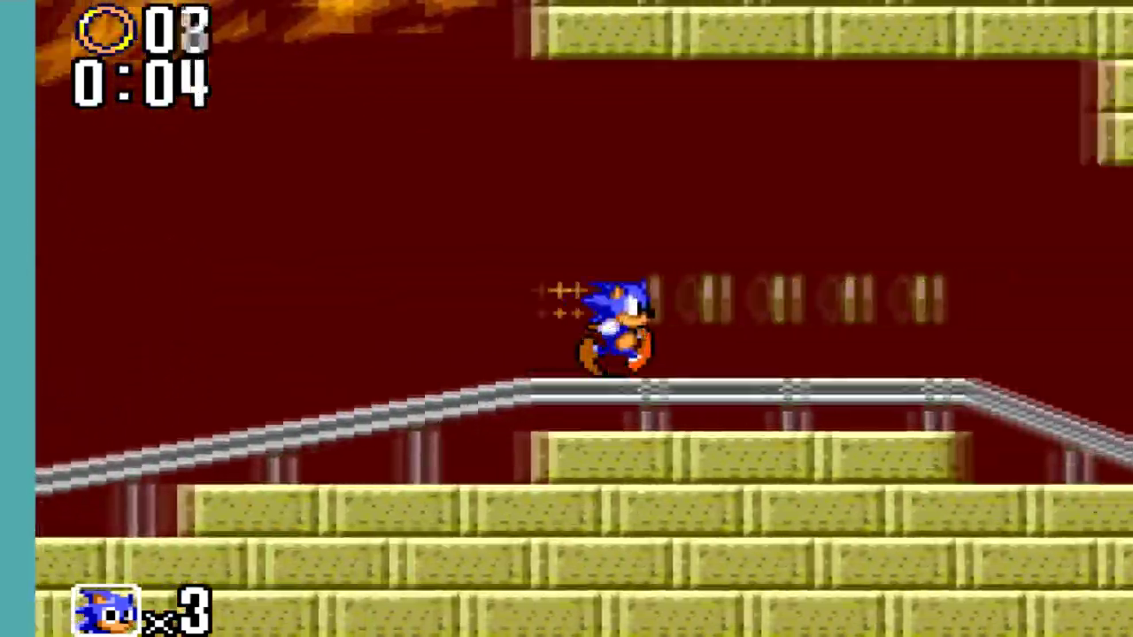
{"action": "key", "text": "Down"}
{"action": "key", "text": "z"}
{"action": "key", "text": "Right"}
{"action": "key", "text": "z"}
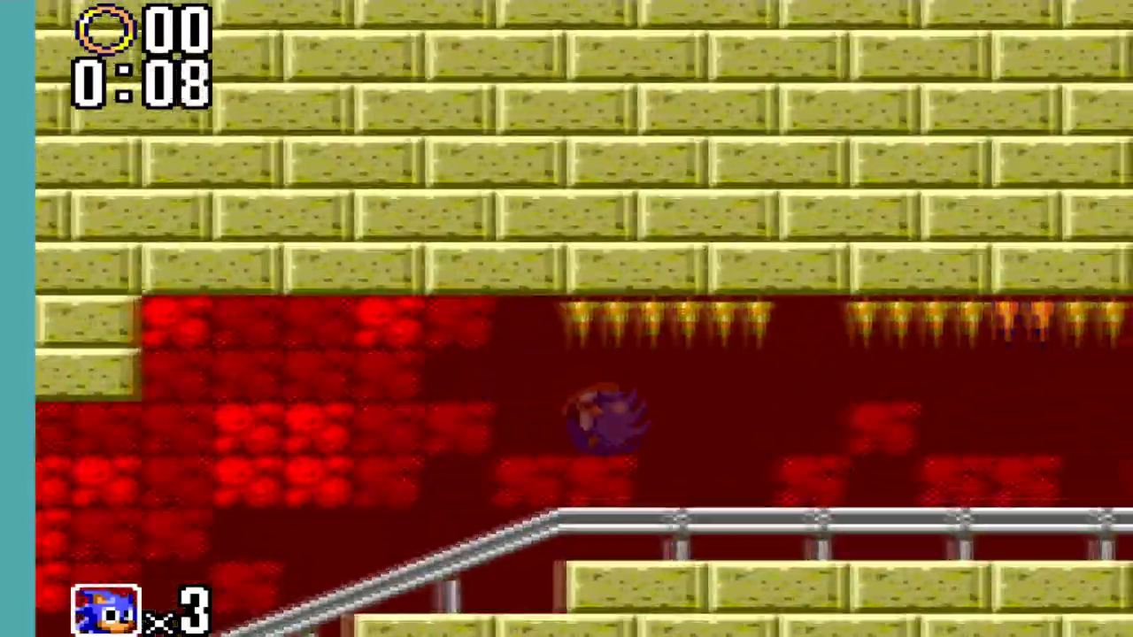
{"action": "key", "text": "Right"}
{"action": "key", "text": "z"}
{"action": "key", "text": "Right"}
{"action": "key", "text": "z"}
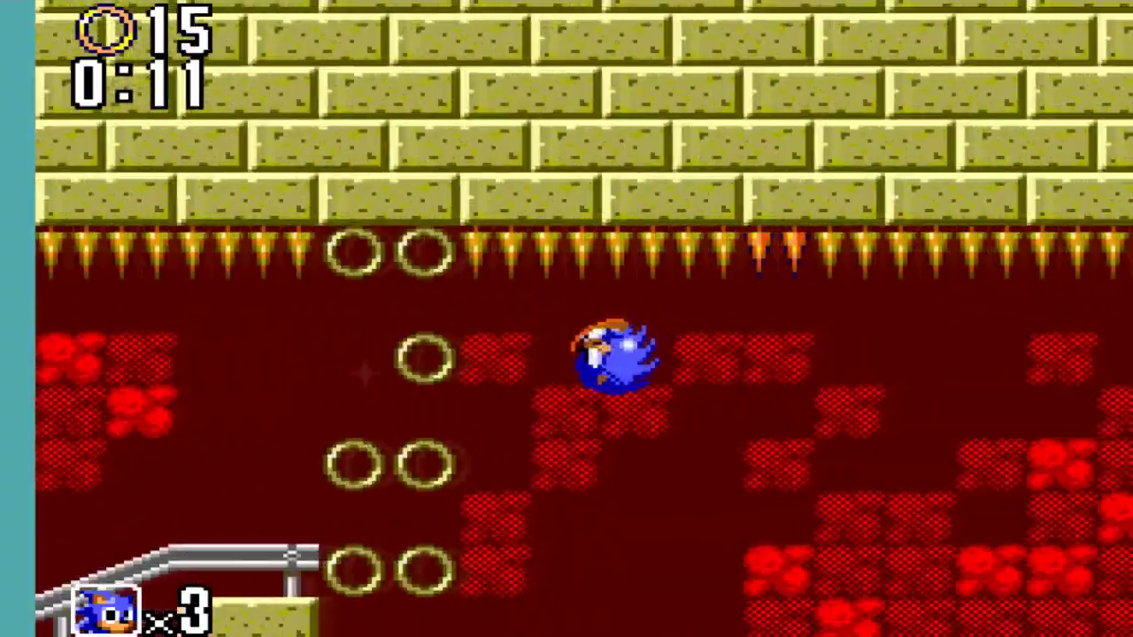
Close the running Sonic the Hedgehog 2 content and return to the Master System - Mark III game list.
{"action": "key", "text": "F1"}
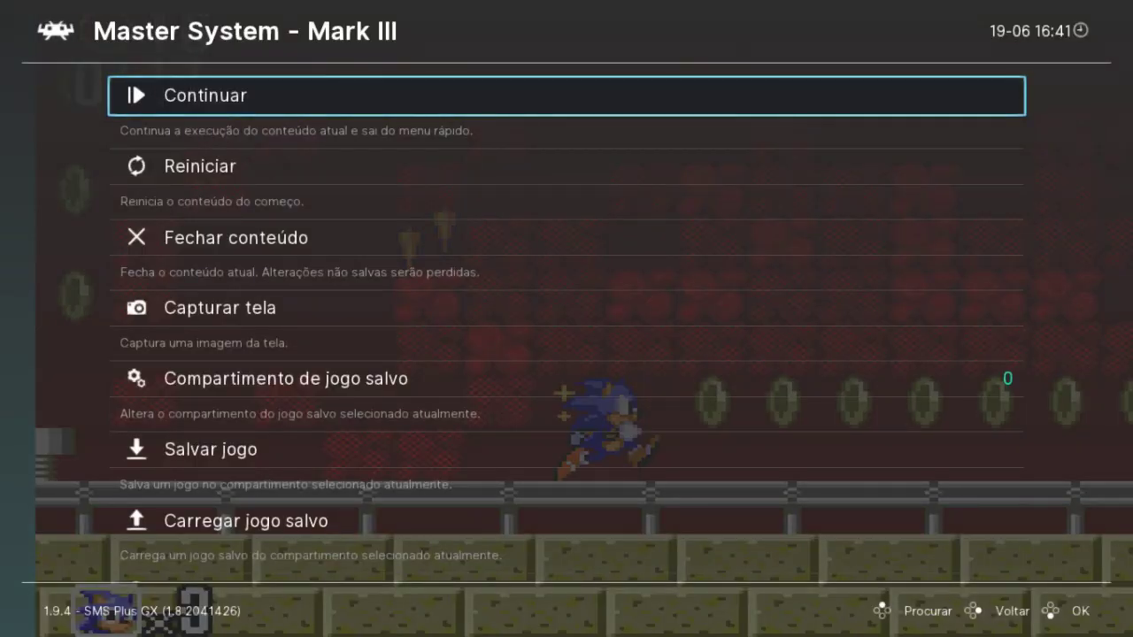
{"action": "key", "text": "Down"}
{"action": "key", "text": "Return"}
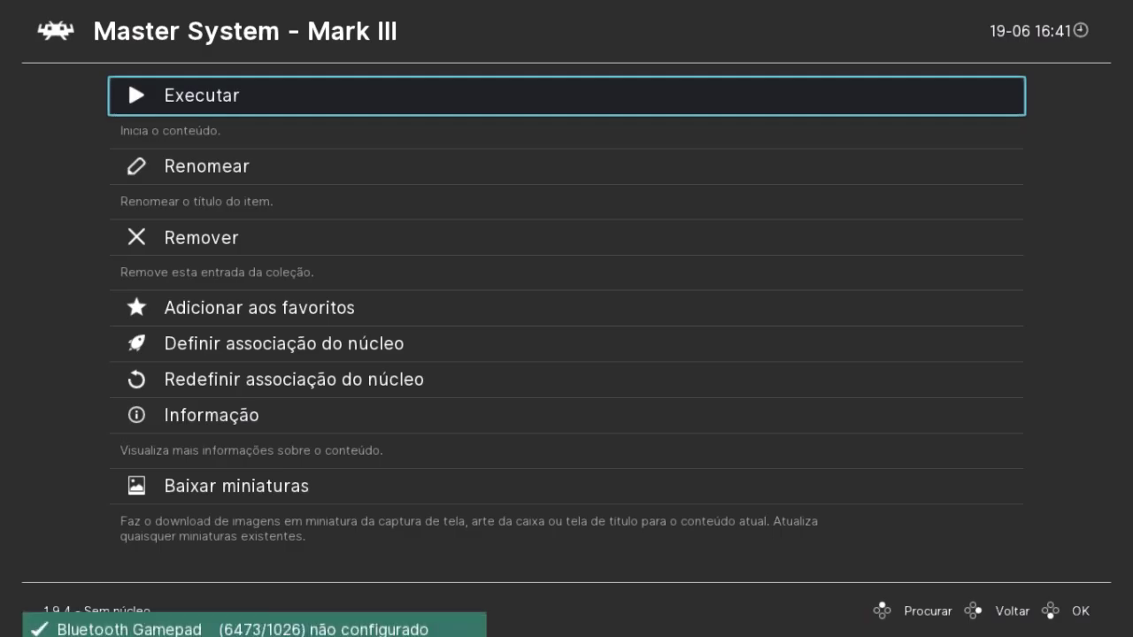
{"action": "key", "text": "BackSpace"}
Switch to the Mega Drive - Genesis playlist and enter its game list.
{"action": "key", "text": "Left"}
{"action": "key", "text": "Down"}
{"action": "key", "text": "Down"}
{"action": "key", "text": "Up"}
{"action": "key", "text": "Right"}
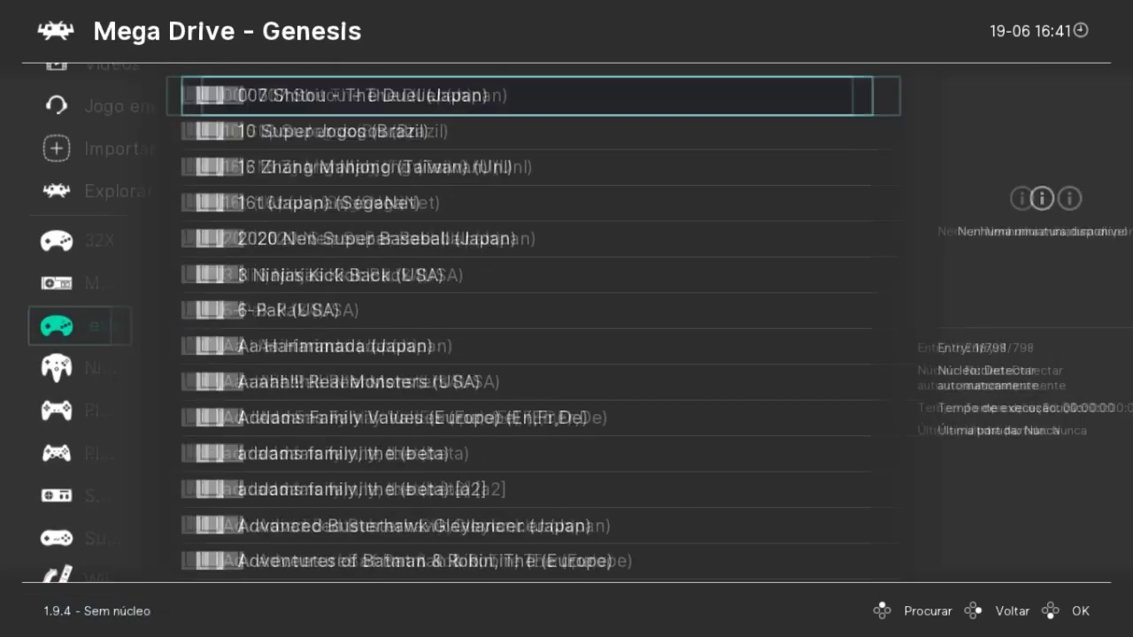
Find Aladdin in the Mega Drive - Genesis game list and open its entry options.
{"action": "key", "text": "Down"}
{"action": "key", "text": "Down"}
{"action": "key", "text": "Down"}
{"action": "key", "text": "Down"}
{"action": "key", "text": "Down"}
{"action": "key", "text": "Down"}
{"action": "key", "text": "Down"}
{"action": "key", "text": "Down"}
{"action": "key", "text": "Down"}
{"action": "key", "text": "Down"}
{"action": "key", "text": "Down"}
{"action": "key", "text": "Down"}
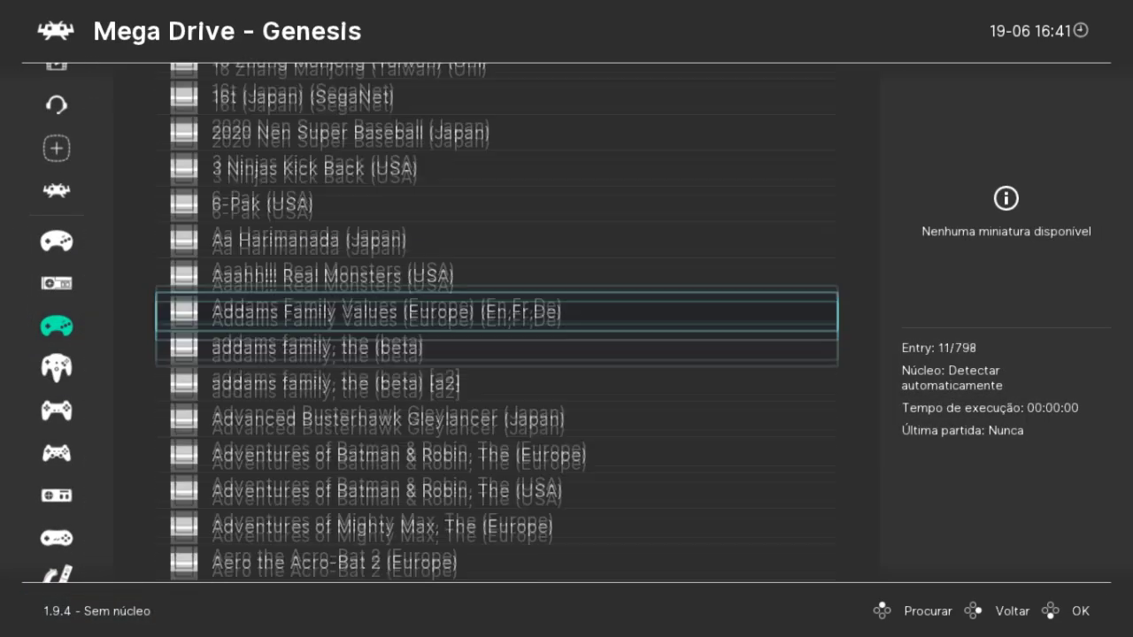
{"action": "key", "text": "Down"}
{"action": "key", "text": "Down"}
{"action": "key", "text": "Down"}
{"action": "key", "text": "Down"}
{"action": "key", "text": "Down"}
{"action": "key", "text": "Down"}
{"action": "key", "text": "Down"}
{"action": "key", "text": "Down"}
{"action": "key", "text": "Down"}
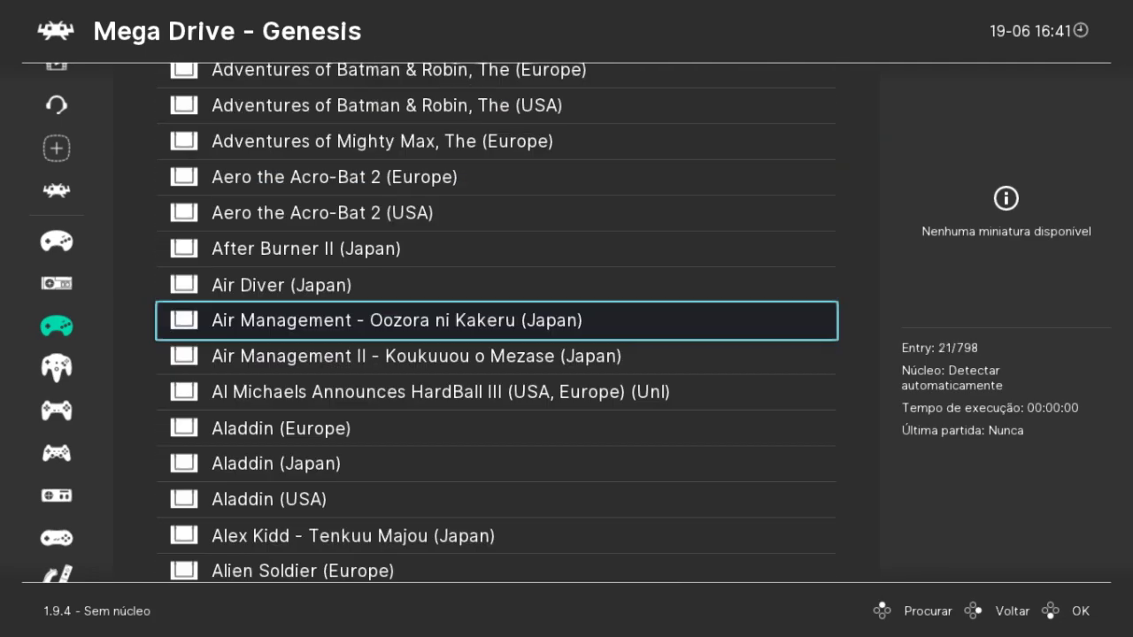
{"action": "key", "text": "Return"}
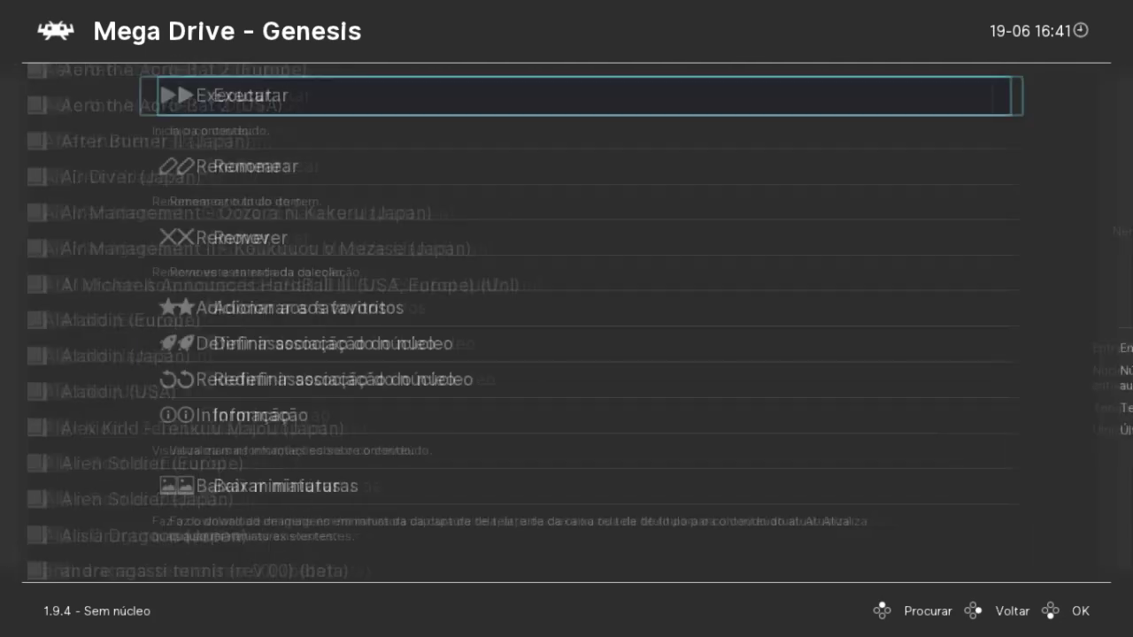
Run Aladdin with the Sega - Mega Drive - Genesis (BlastEm) core.
{"action": "key", "text": "Down"}
{"action": "key", "text": "Down"}
{"action": "key", "text": "Down"}
{"action": "key", "text": "Down"}
{"action": "key", "text": "Return"}
{"action": "key", "text": "Down"}
{"action": "key", "text": "Down"}
{"action": "key", "text": "Down"}
{"action": "key", "text": "Down"}
{"action": "key", "text": "Down"}
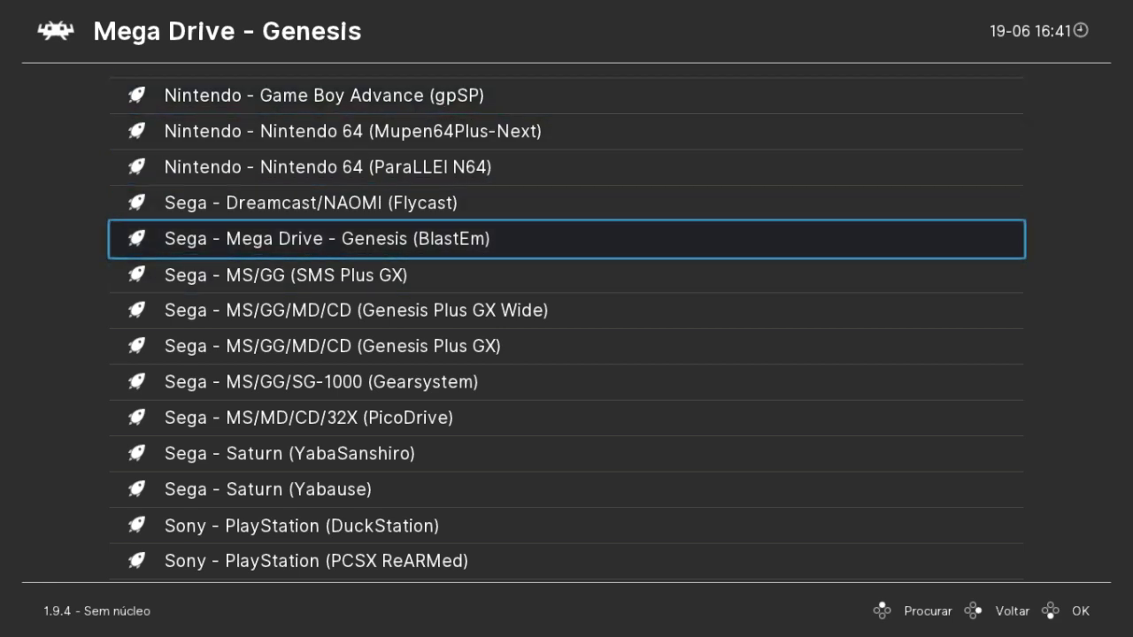
{"action": "key", "text": "Up"}
{"action": "key", "text": "Down"}
{"action": "key", "text": "Down"}
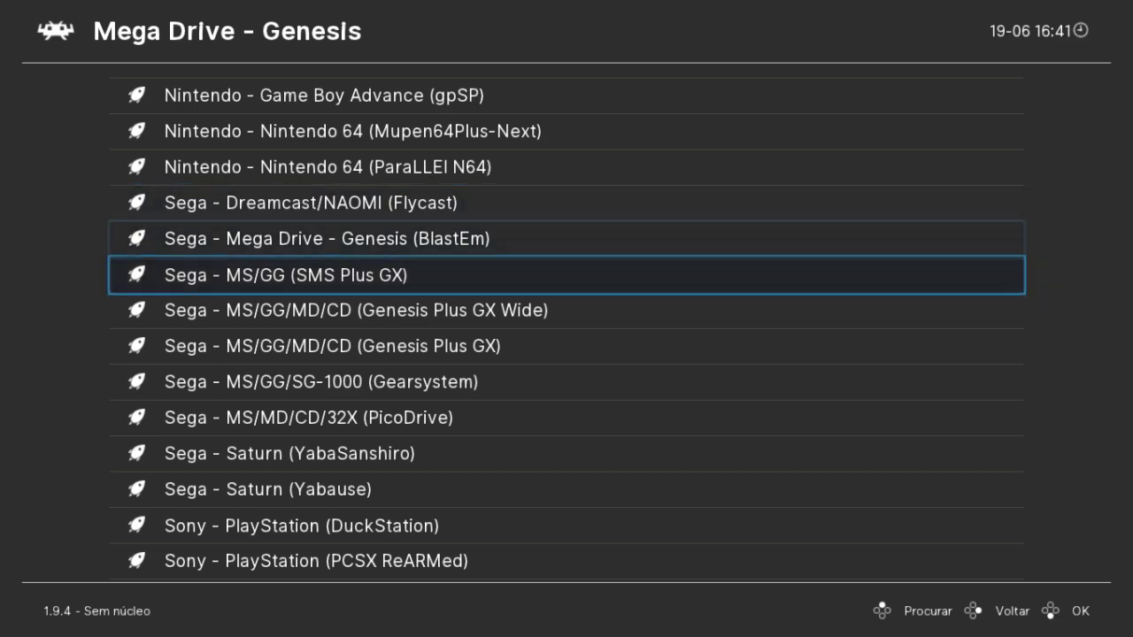
{"action": "key", "text": "Down"}
{"action": "key", "text": "Up"}
{"action": "key", "text": "Up"}
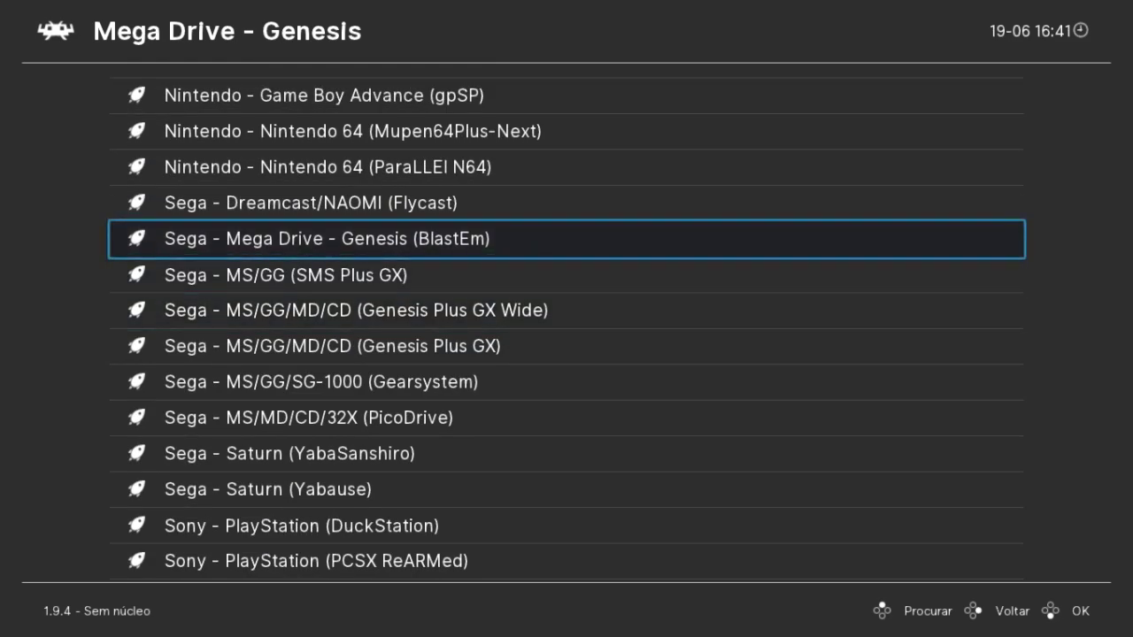
{"action": "key", "text": "Up"}
{"action": "key", "text": "Up"}
{"action": "key", "text": "Down"}
{"action": "key", "text": "Down"}
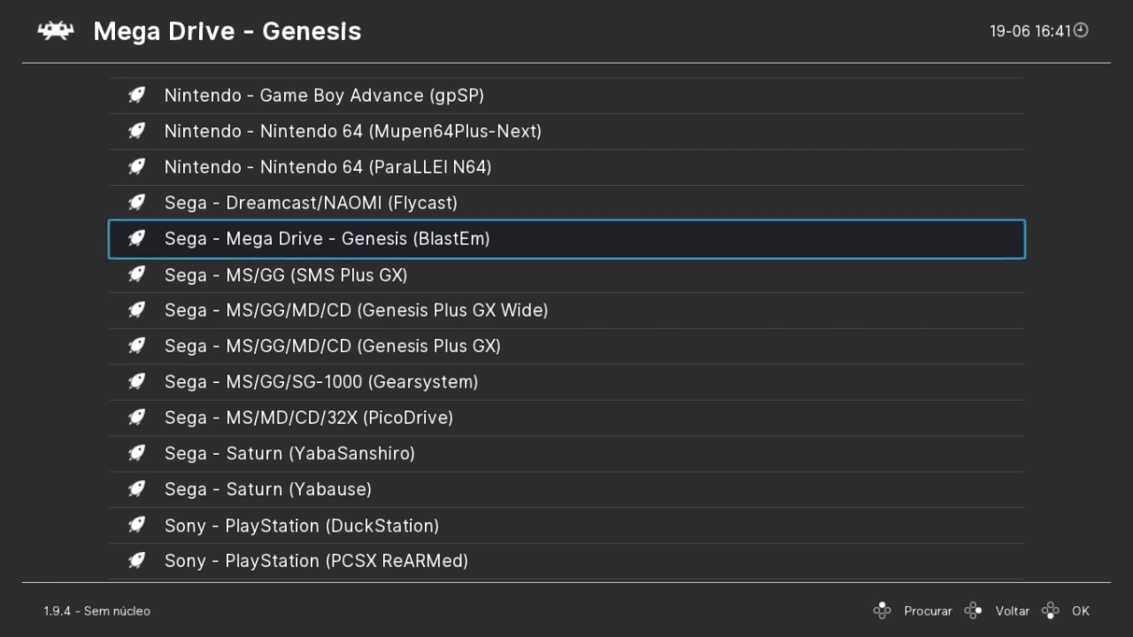
{"action": "key", "text": "Return"}
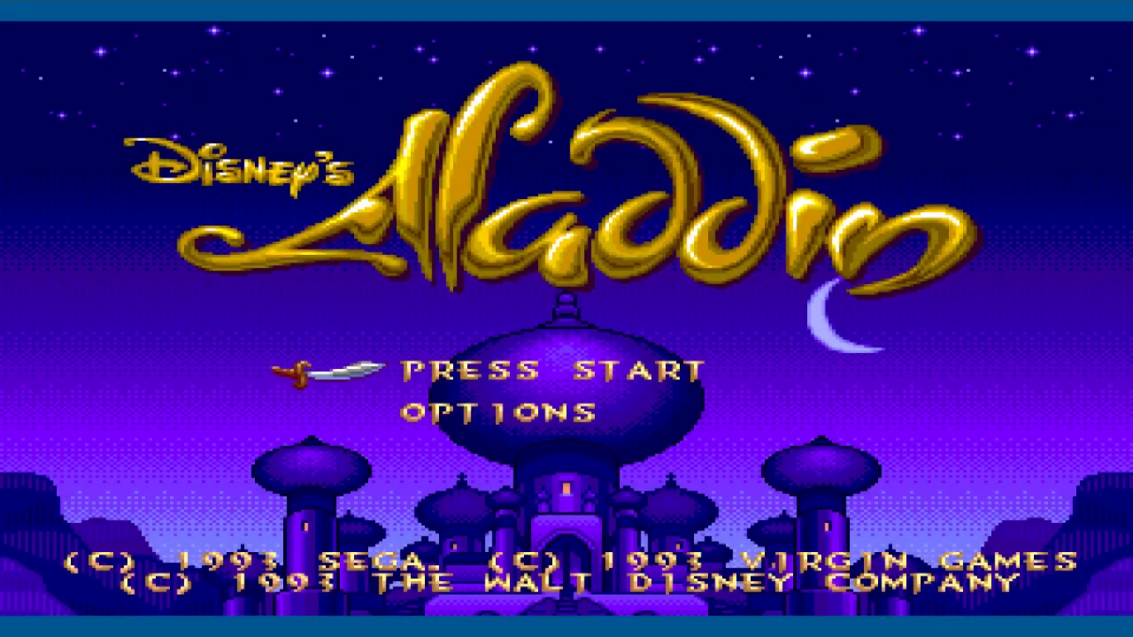
Start Aladdin from its title screen and play the opening of the first level to test the controls.
{"action": "key", "text": "Return"}
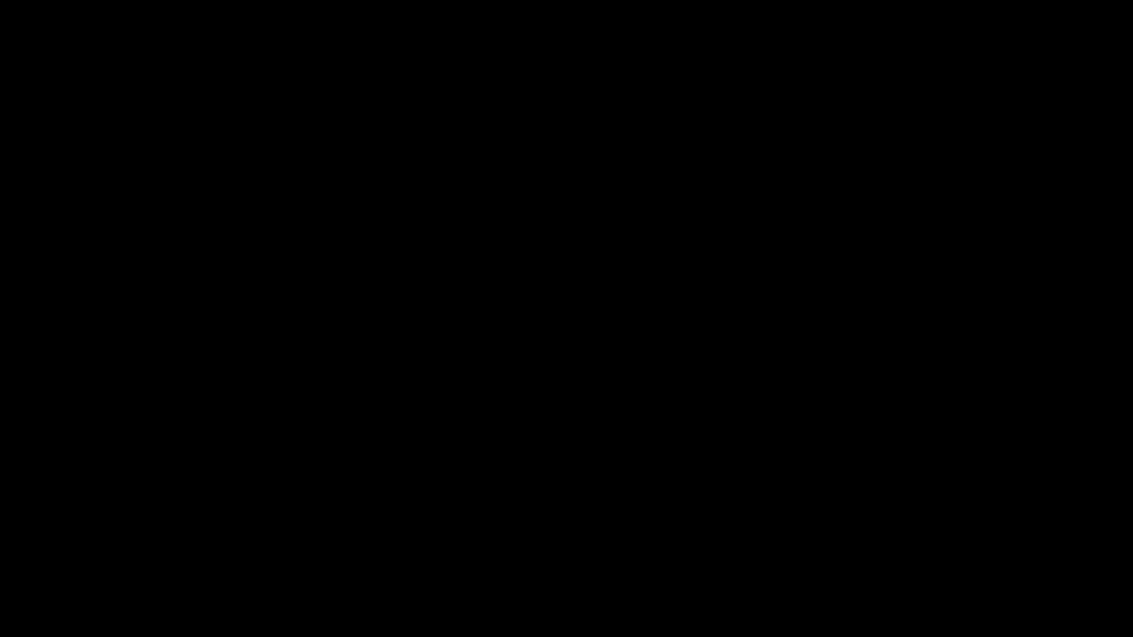
{"action": "key", "text": "Right"}
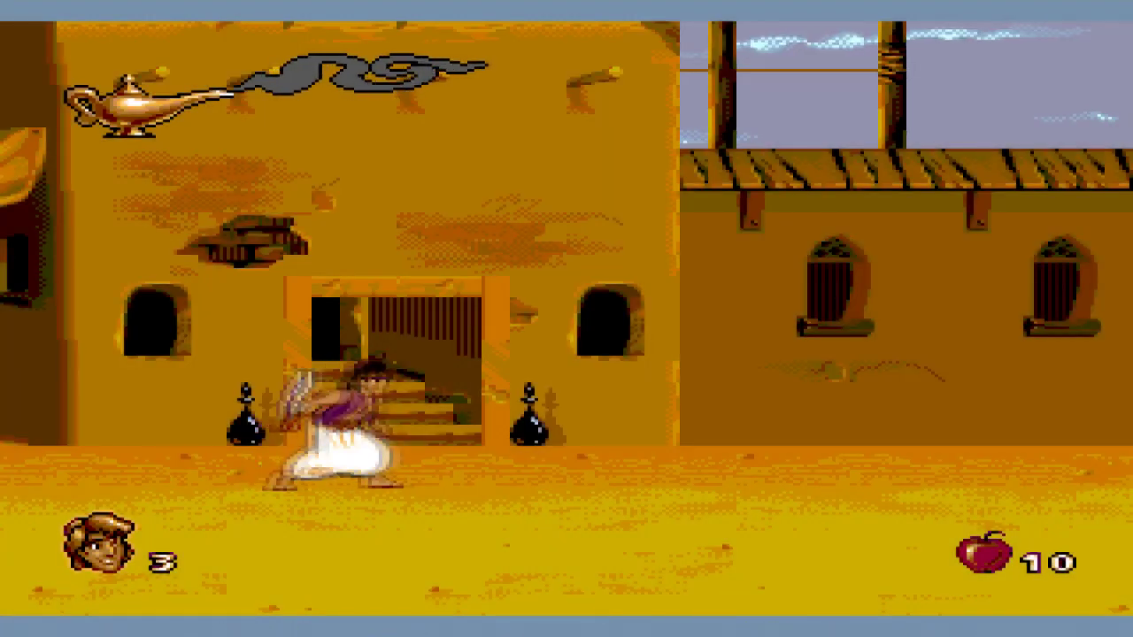
{"action": "key", "text": "a"}
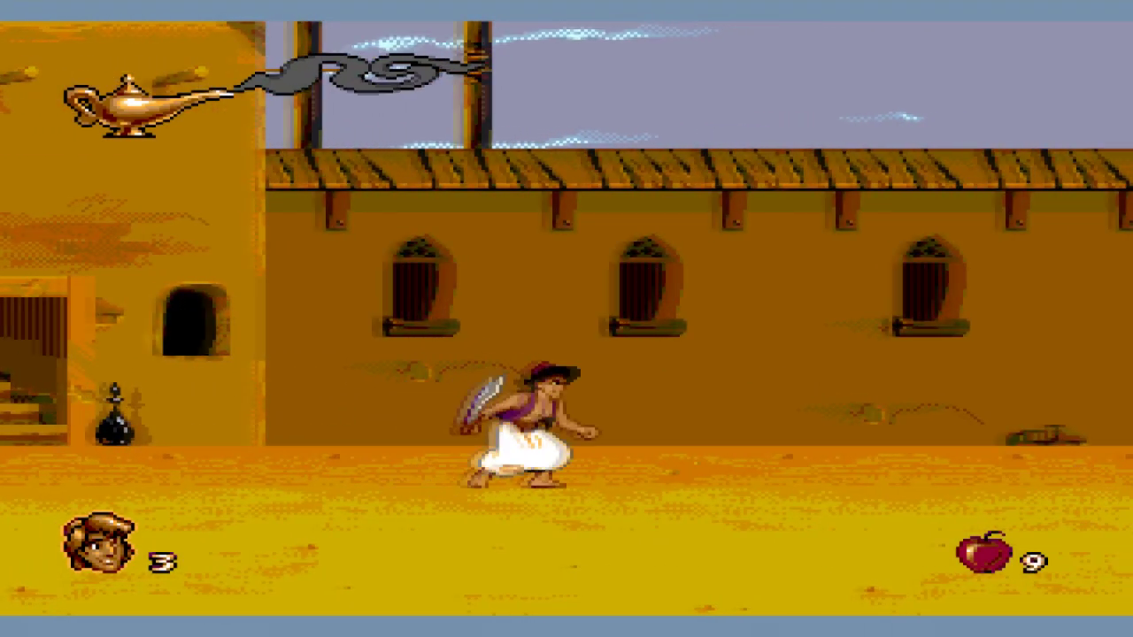
{"action": "key", "text": "Right"}
{"action": "key", "text": "Right"}
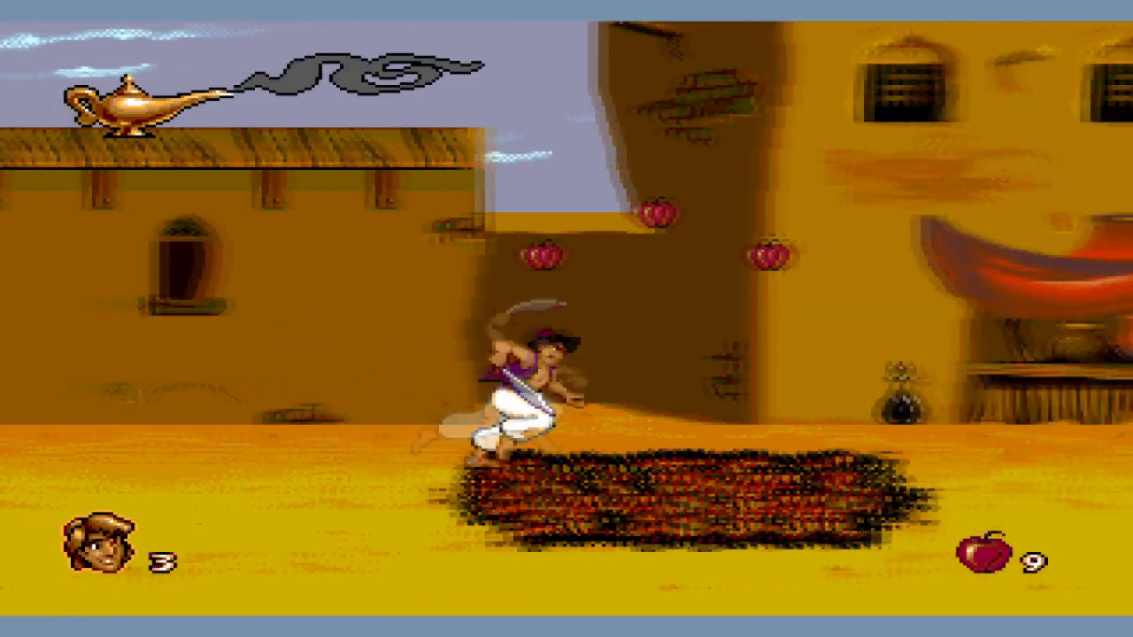
{"action": "key", "text": "Left"}
{"action": "key", "text": "Right"}
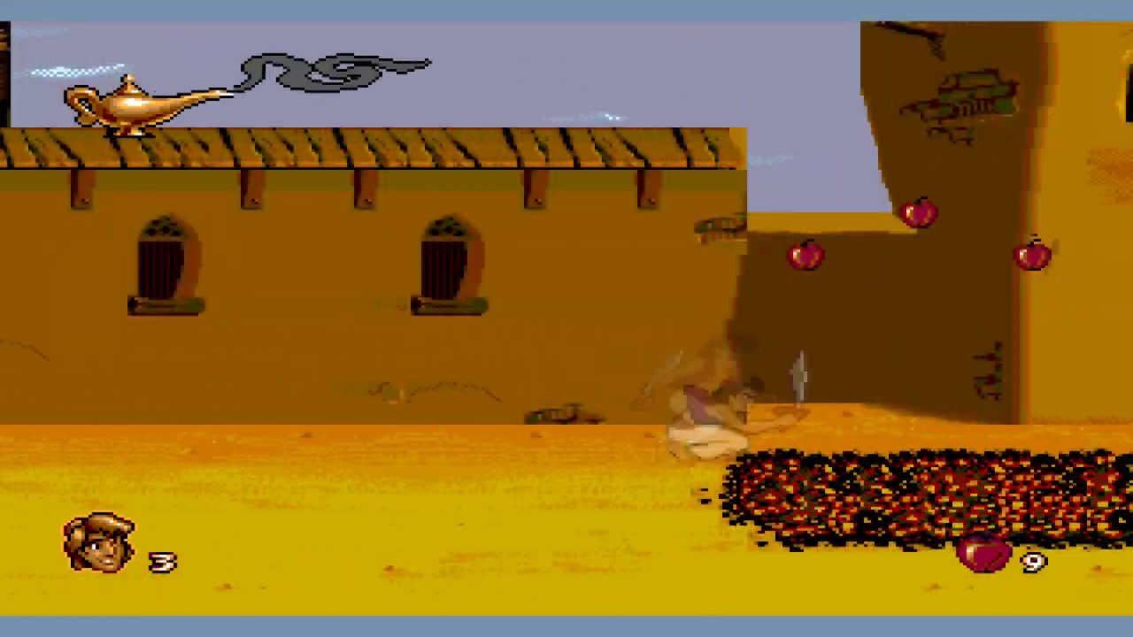
{"action": "key", "text": "d"}
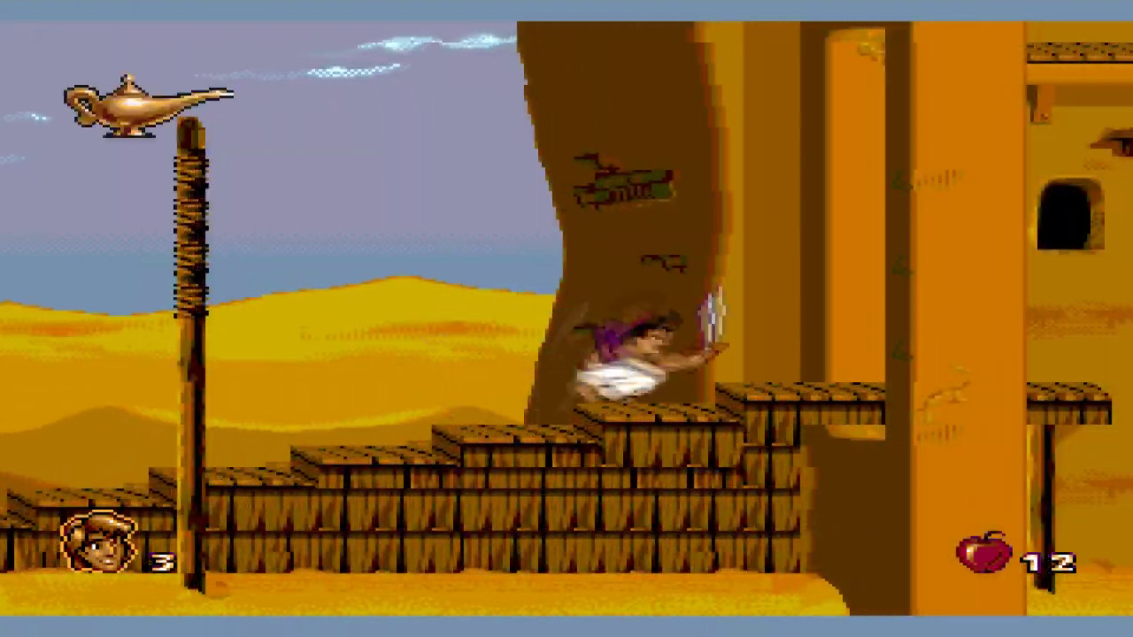
Close the running Aladdin content and return to the Mega Drive - Genesis game list.
{"action": "key", "text": "F1"}
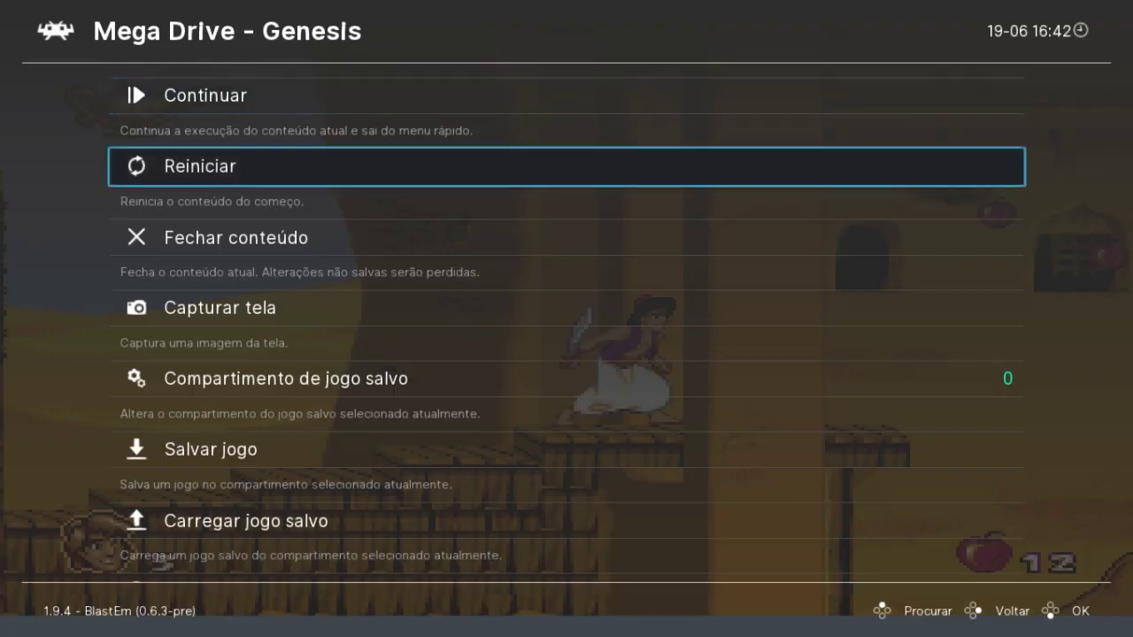
{"action": "key", "text": "Down"}
{"action": "key", "text": "Return"}
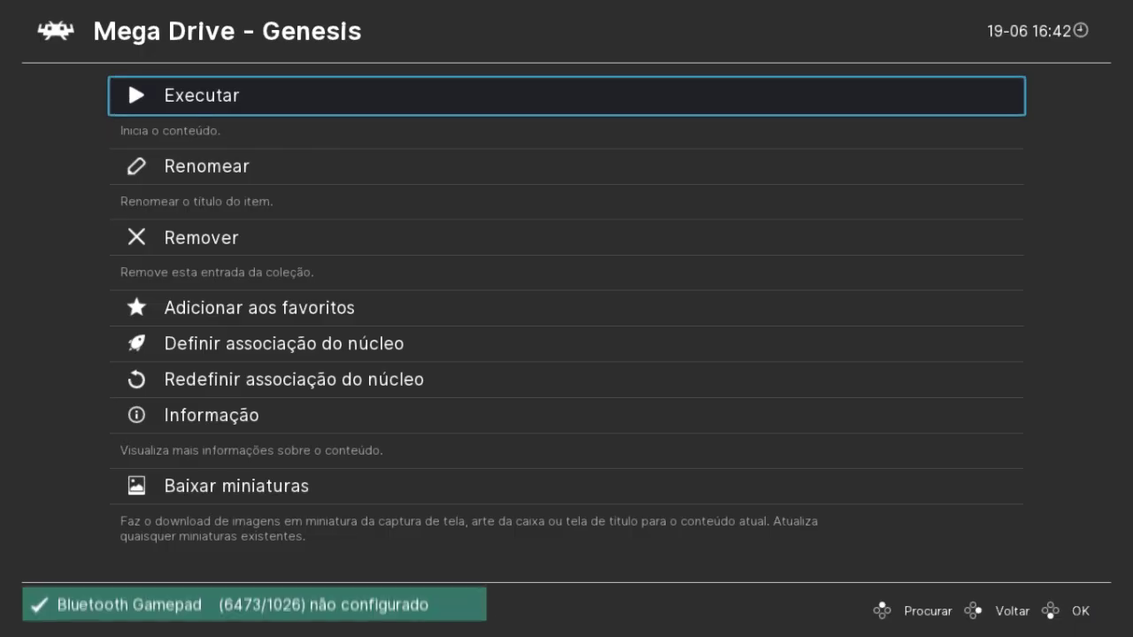
{"action": "key", "text": "BackSpace"}
Switch to the Nintendo 64 playlist and enter its game list.
{"action": "key", "text": "Left"}
{"action": "key", "text": "Down"}
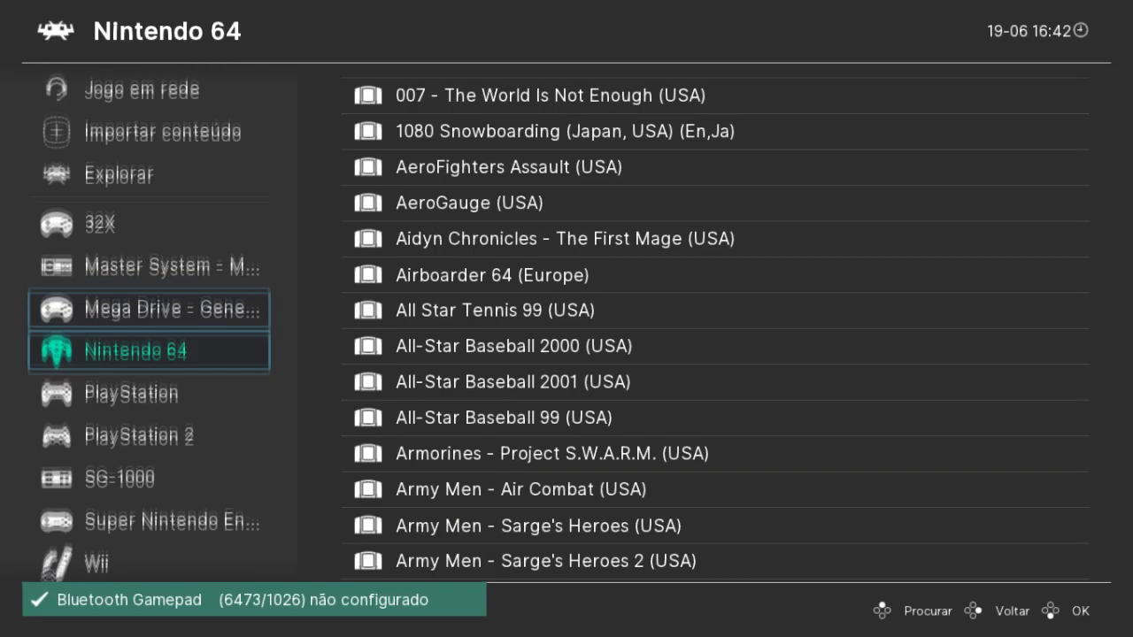
{"action": "key", "text": "Right"}
Find F-Zero X (USA) in the Nintendo 64 list and launch it with the Mupen64Plus-Next core.
{"action": "key", "text": "Down"}
{"action": "key", "text": "Down"}
{"action": "key", "text": "Down"}
{"action": "key", "text": "Down"}
{"action": "key", "text": "Down"}
{"action": "key", "text": "Down"}
{"action": "key", "text": "Down"}
{"action": "key", "text": "Down"}
{"action": "key", "text": "Down"}
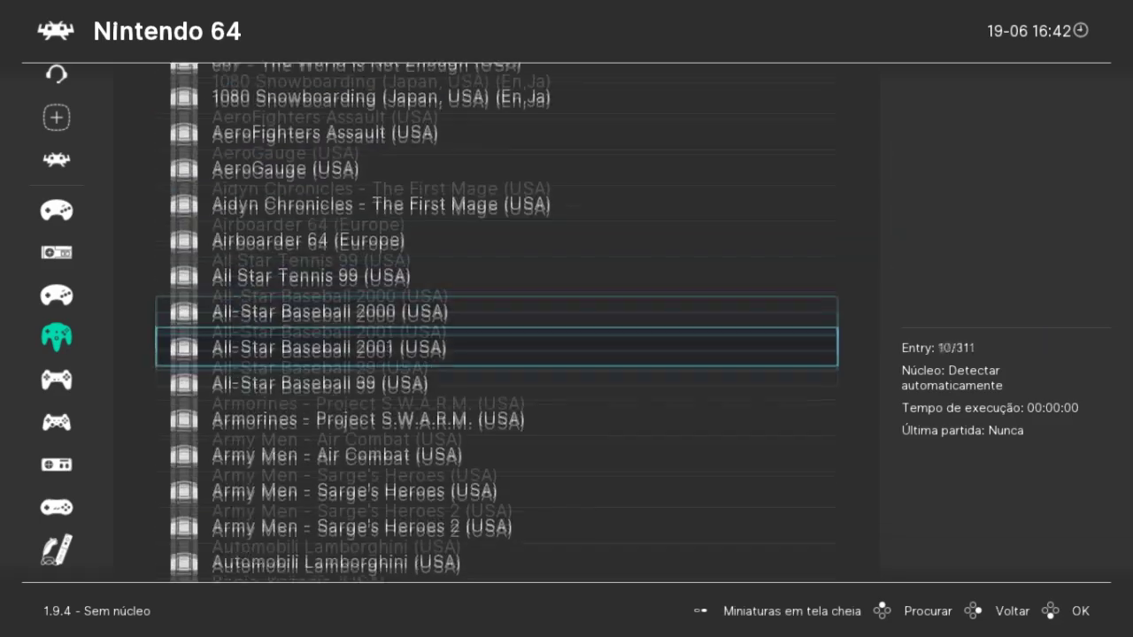
{"action": "key", "text": "Down"}
{"action": "key", "text": "Down"}
{"action": "key", "text": "Down"}
{"action": "key", "text": "Down"}
{"action": "key", "text": "Down"}
{"action": "key", "text": "Down"}
{"action": "key", "text": "Down"}
{"action": "key", "text": "Down"}
{"action": "key", "text": "Down"}
{"action": "key", "text": "Down"}
{"action": "key", "text": "Down"}
{"action": "key", "text": "Down"}
{"action": "key", "text": "Down"}
{"action": "key", "text": "Down"}
{"action": "key", "text": "Down"}
{"action": "key", "text": "Down"}
{"action": "key", "text": "Down"}
{"action": "key", "text": "Down"}
{"action": "key", "text": "Down"}
{"action": "key", "text": "Down"}
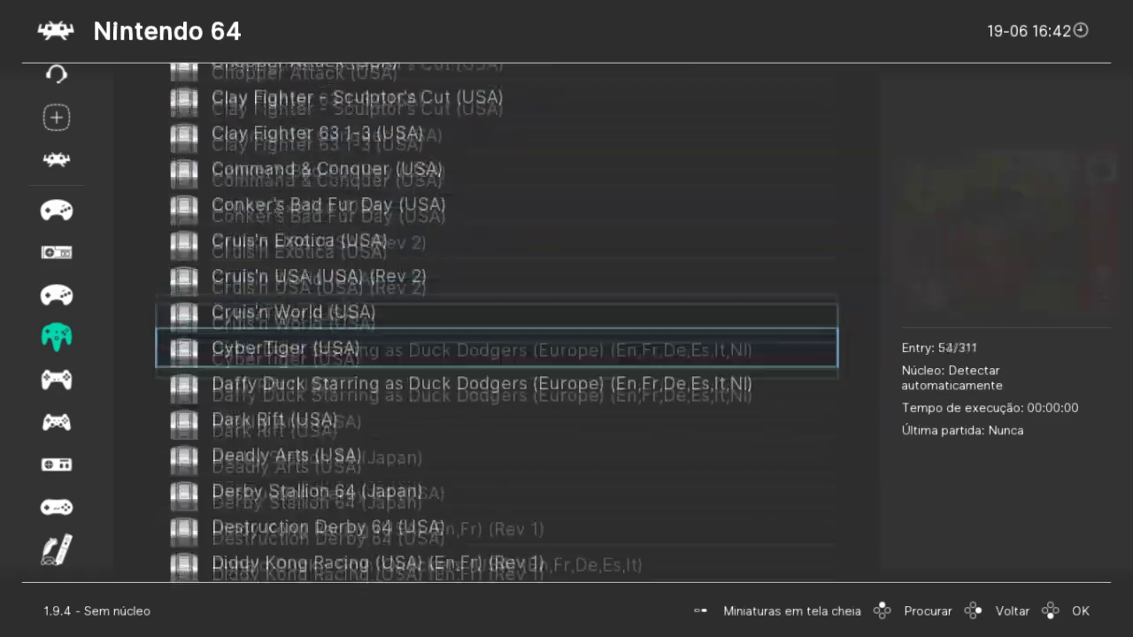
{"action": "key", "text": "Down"}
{"action": "key", "text": "Down"}
{"action": "key", "text": "Down"}
{"action": "key", "text": "Down"}
{"action": "key", "text": "Down"}
{"action": "key", "text": "Down"}
{"action": "key", "text": "Down"}
{"action": "key", "text": "Down"}
{"action": "key", "text": "Down"}
{"action": "key", "text": "Down"}
{"action": "key", "text": "Down"}
{"action": "key", "text": "Down"}
{"action": "key", "text": "Down"}
{"action": "key", "text": "Down"}
{"action": "key", "text": "Down"}
{"action": "key", "text": "Down"}
{"action": "key", "text": "Down"}
{"action": "key", "text": "Up"}
{"action": "key", "text": "Up"}
{"action": "key", "text": "Up"}
{"action": "key", "text": "Up"}
{"action": "key", "text": "Up"}
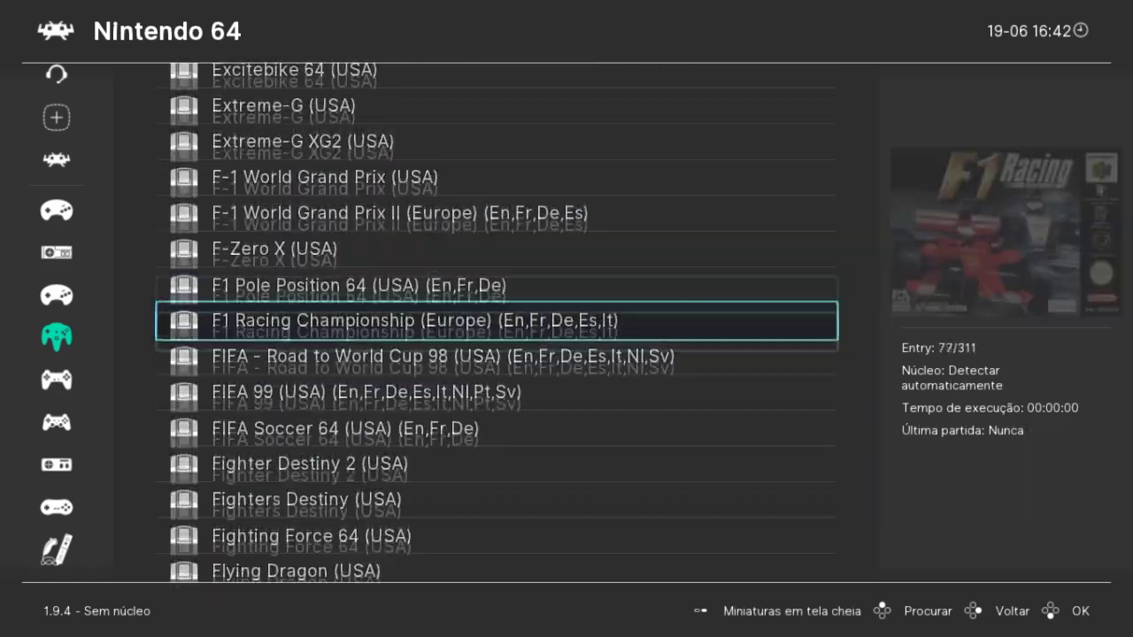
{"action": "key", "text": "Return"}
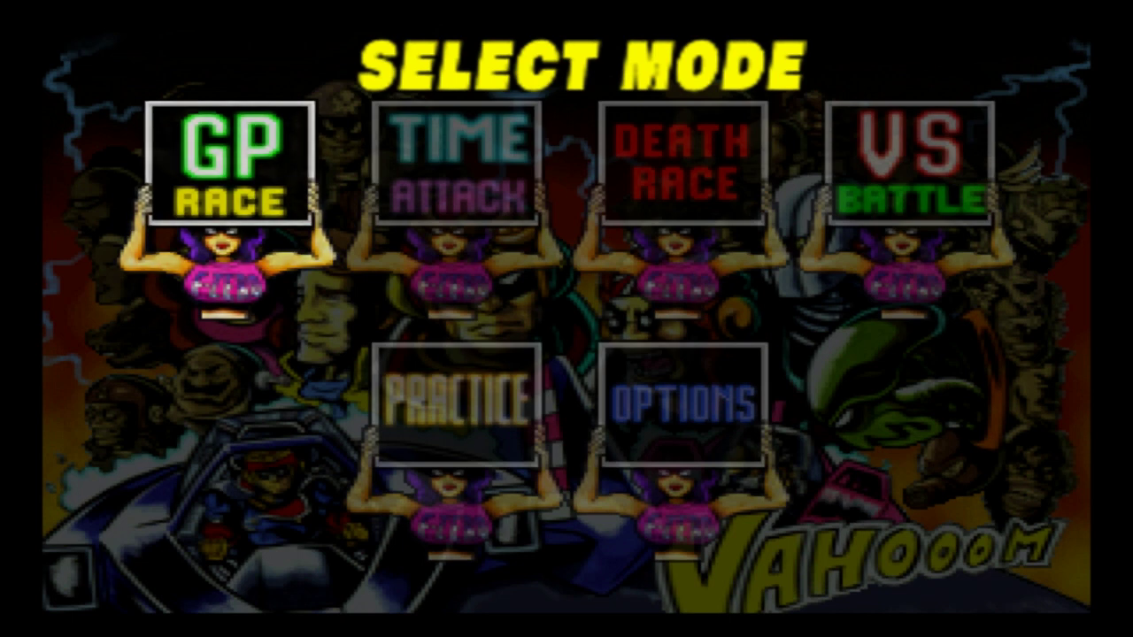
Set up a GP Race at Novice level in the Jack Cup with the Blue Falcon and start it.
{"action": "key", "text": "Return"}
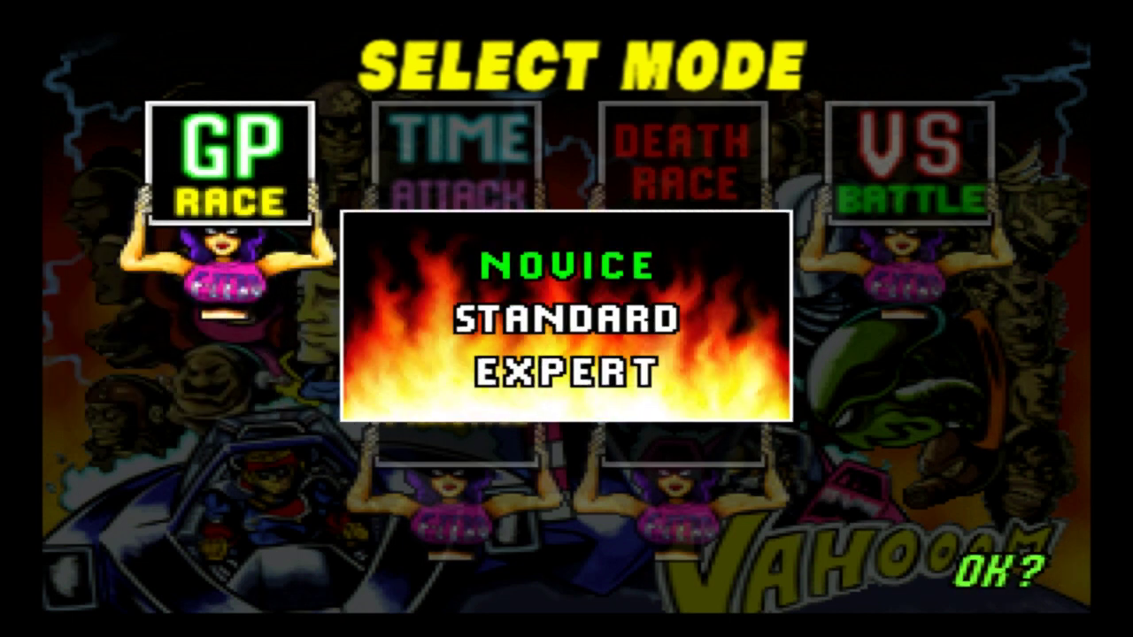
{"action": "key", "text": "Return"}
{"action": "key", "text": "Return"}
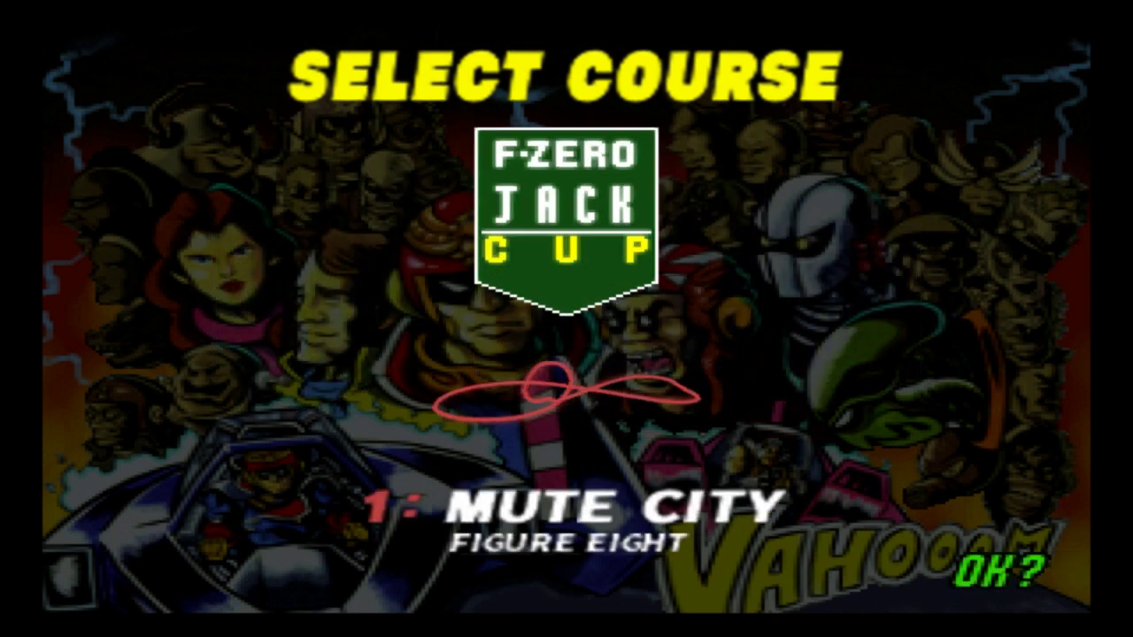
{"action": "key", "text": "Return"}
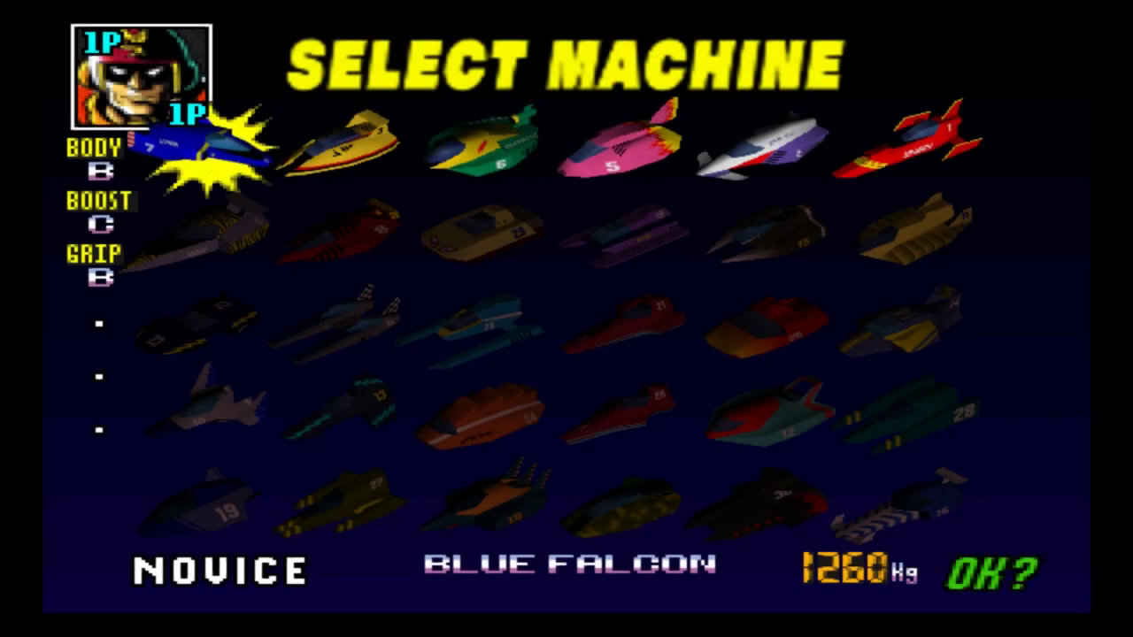
{"action": "key", "text": "Return"}
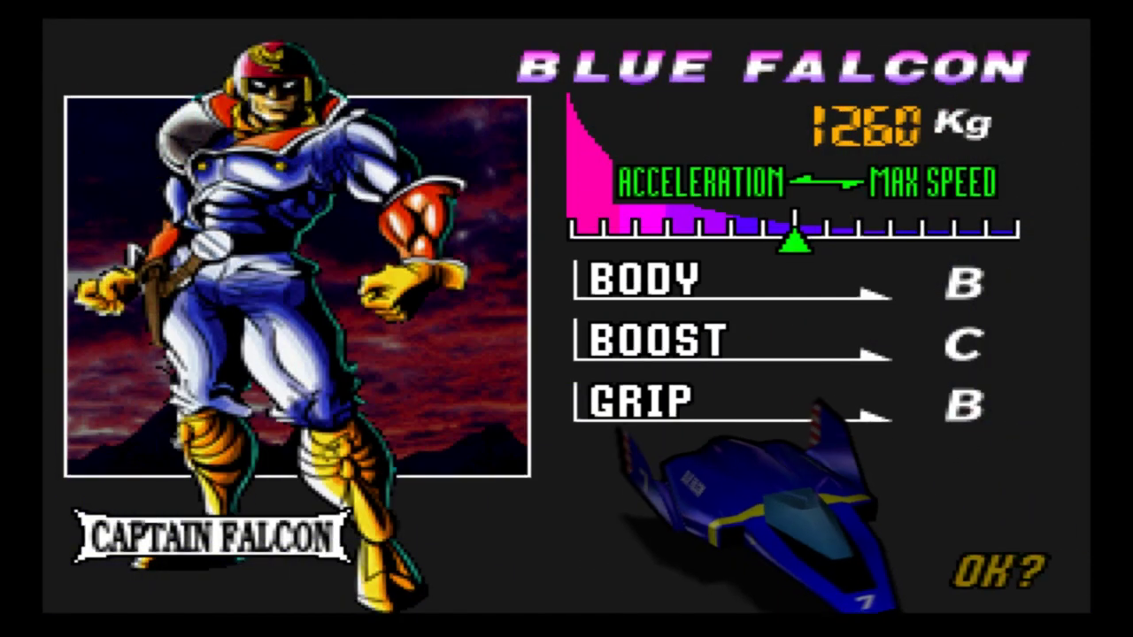
{"action": "key", "text": "Return"}
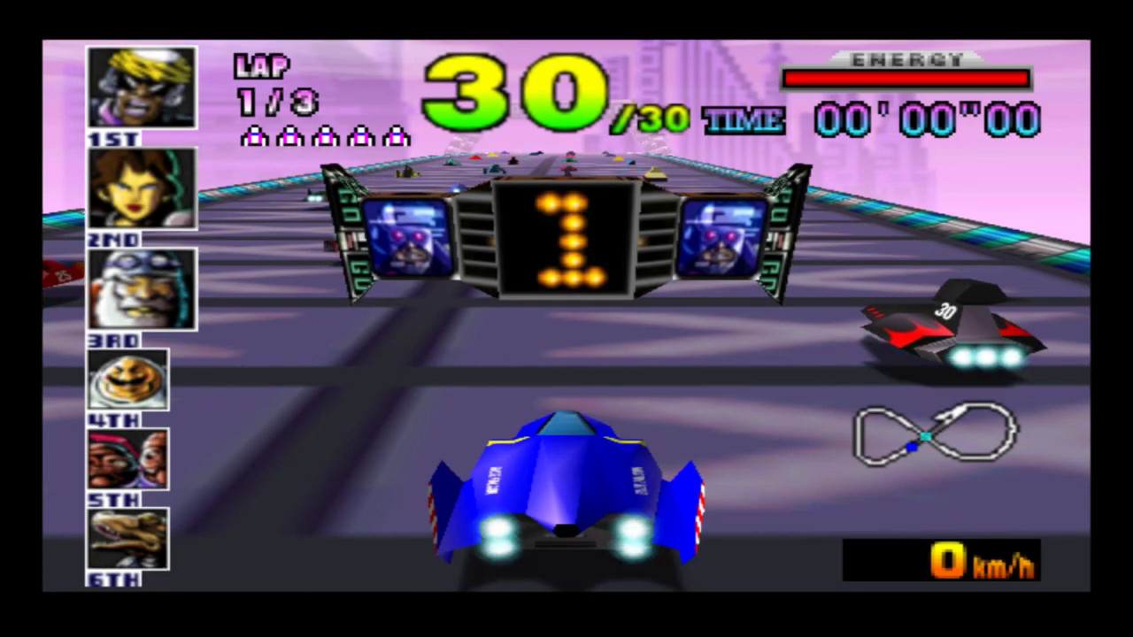
Accelerate and steer the Blue Falcon around the first lap of Mute City to test the game.
{"action": "key", "text": "x"}
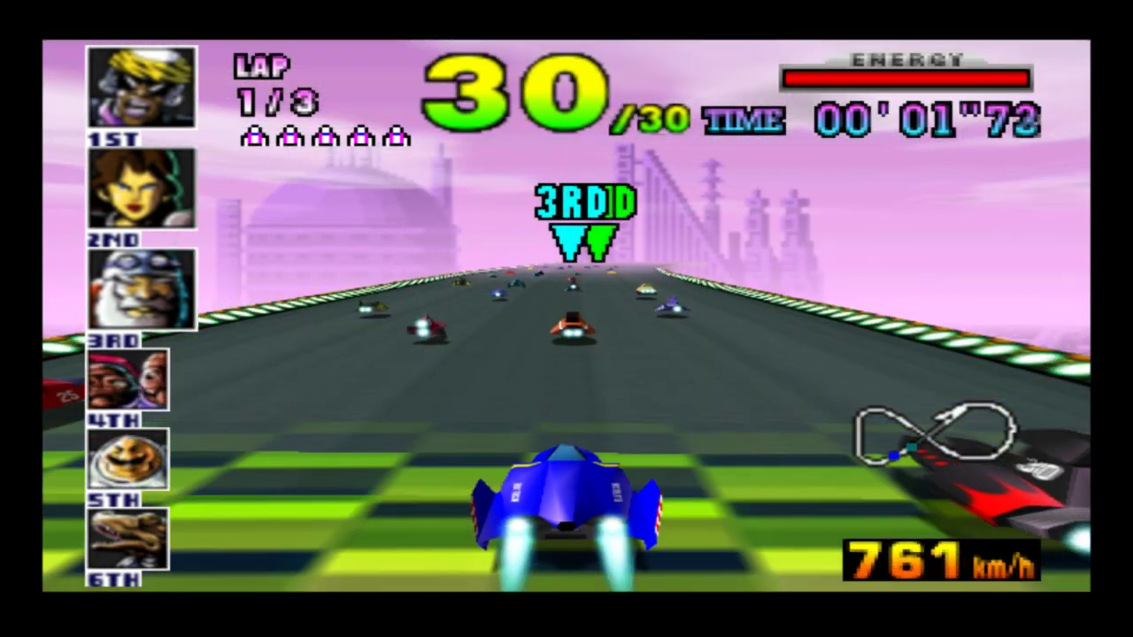
{"action": "key", "text": "Right"}
{"action": "key", "text": "Left"}
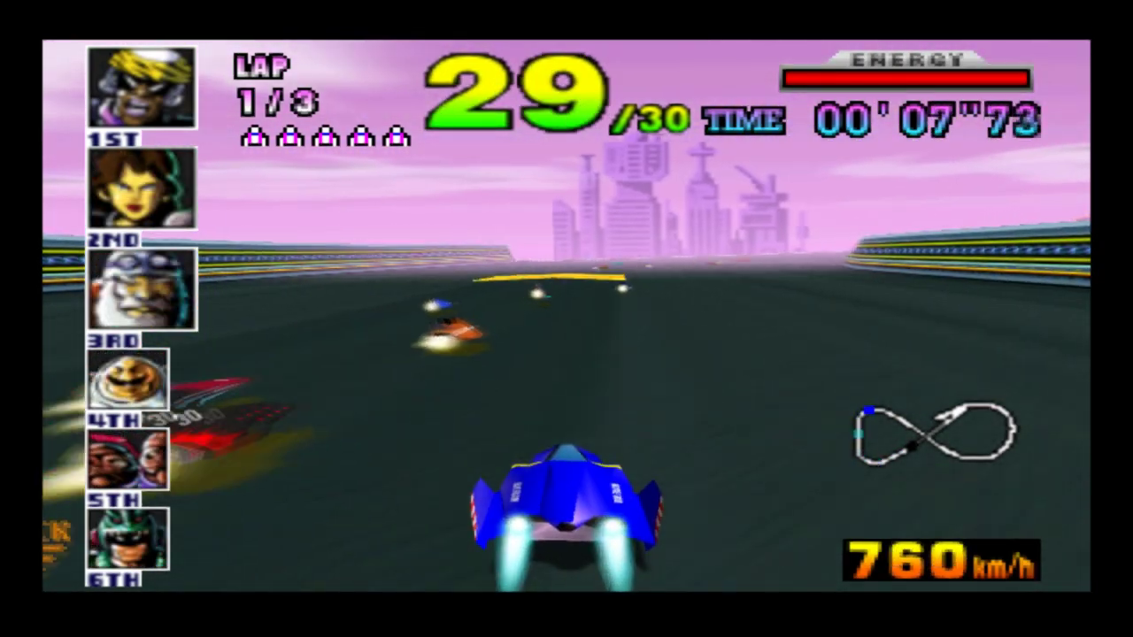
{"action": "key", "text": "Right"}
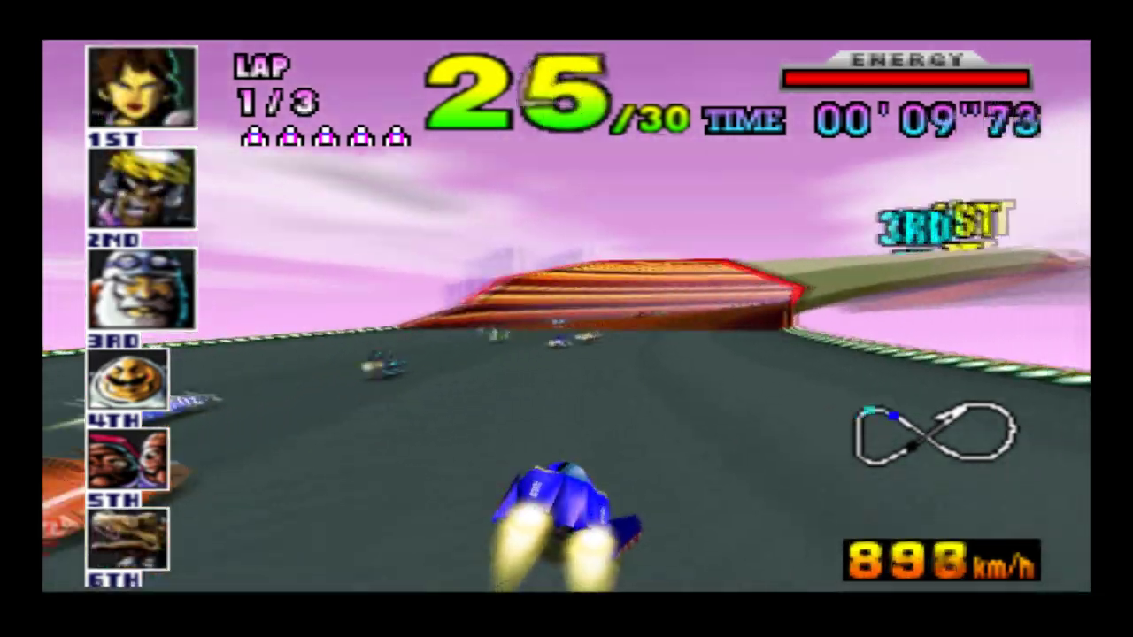
{"action": "key", "text": "Right"}
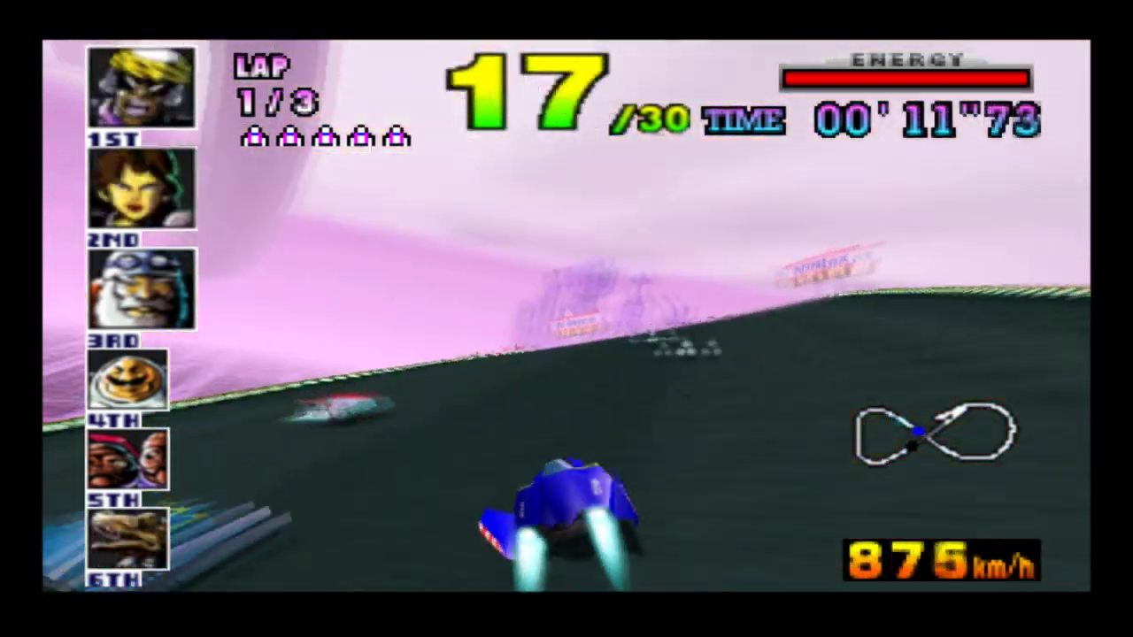
{"action": "key", "text": "Right"}
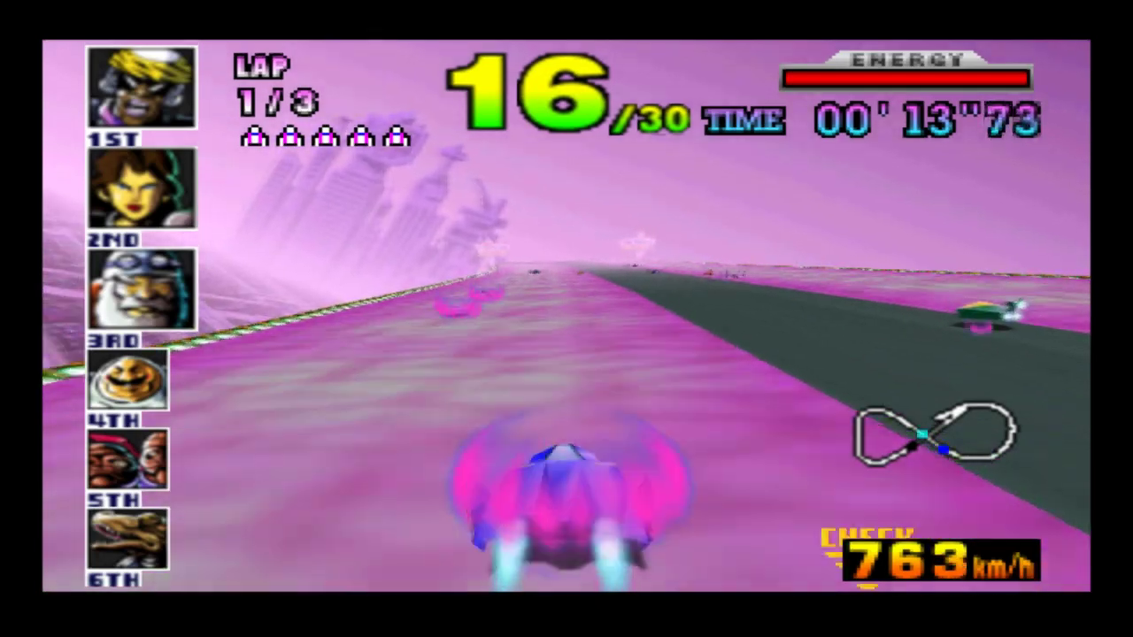
{"action": "key", "text": "Left"}
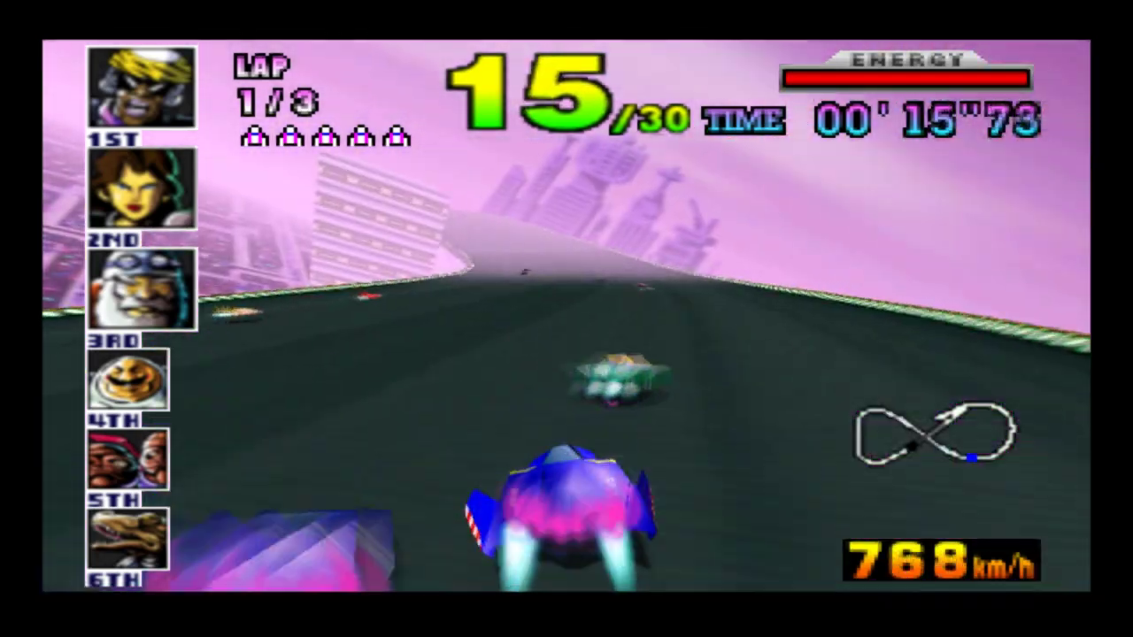
{"action": "key", "text": "Left"}
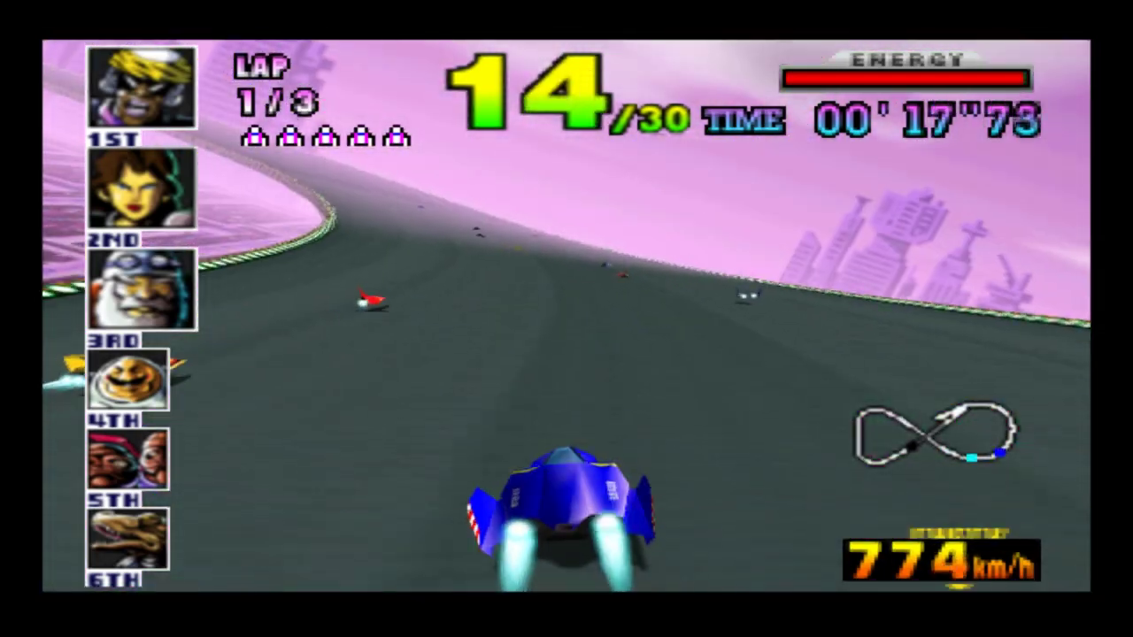
{"action": "key", "text": "Right"}
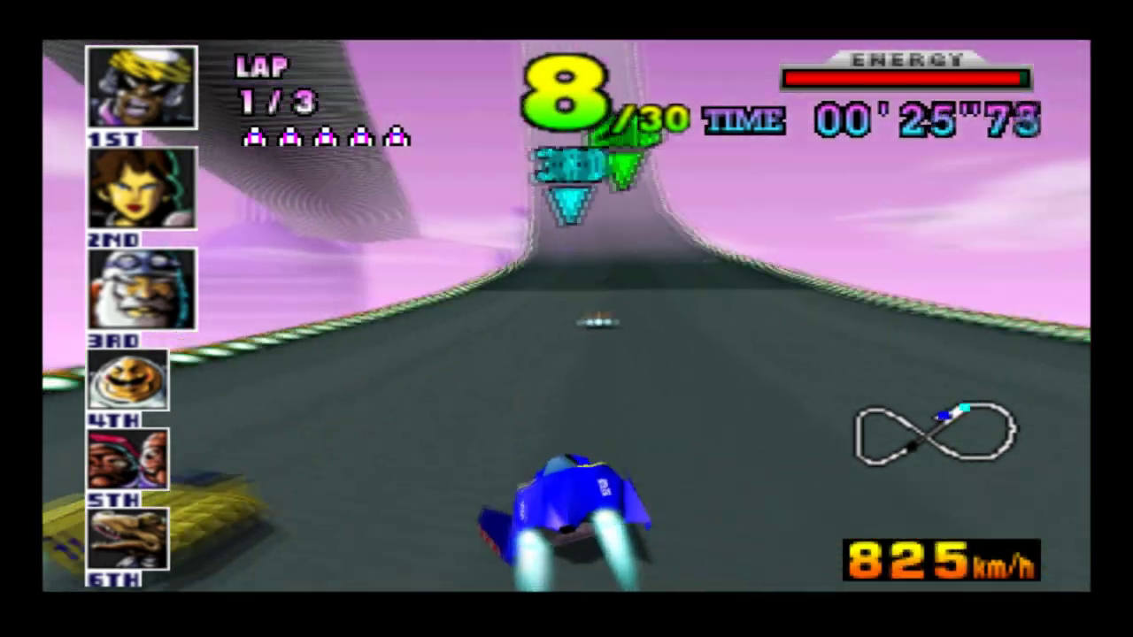
{"action": "key", "text": "Right"}
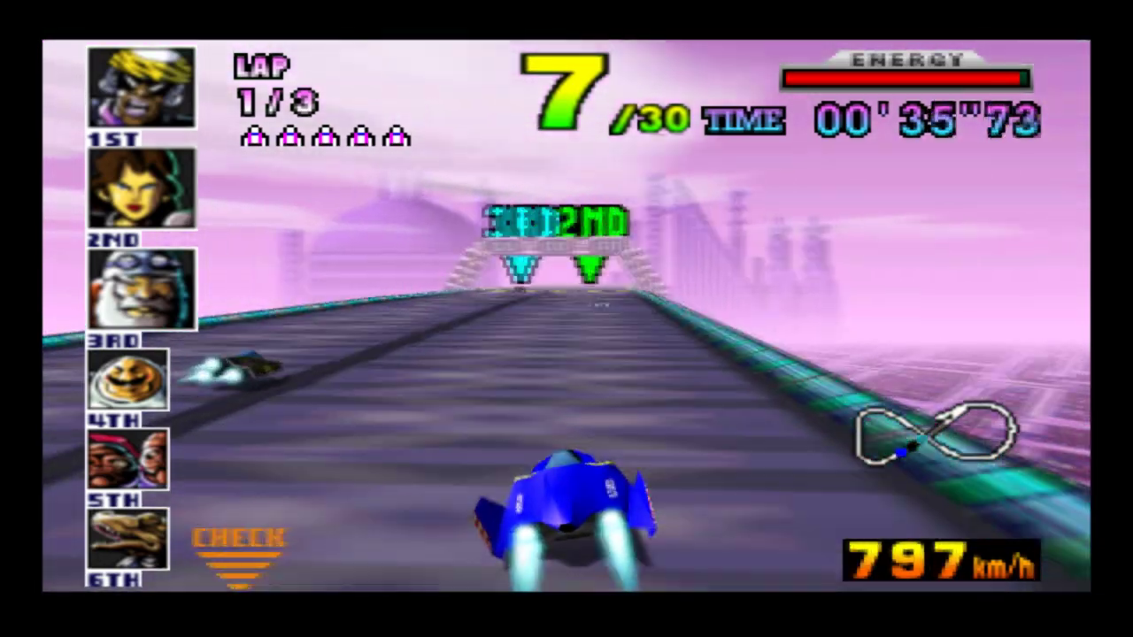
Close the running F-Zero X content and switch to the PlayStation playlist.
{"action": "key", "text": "F1"}
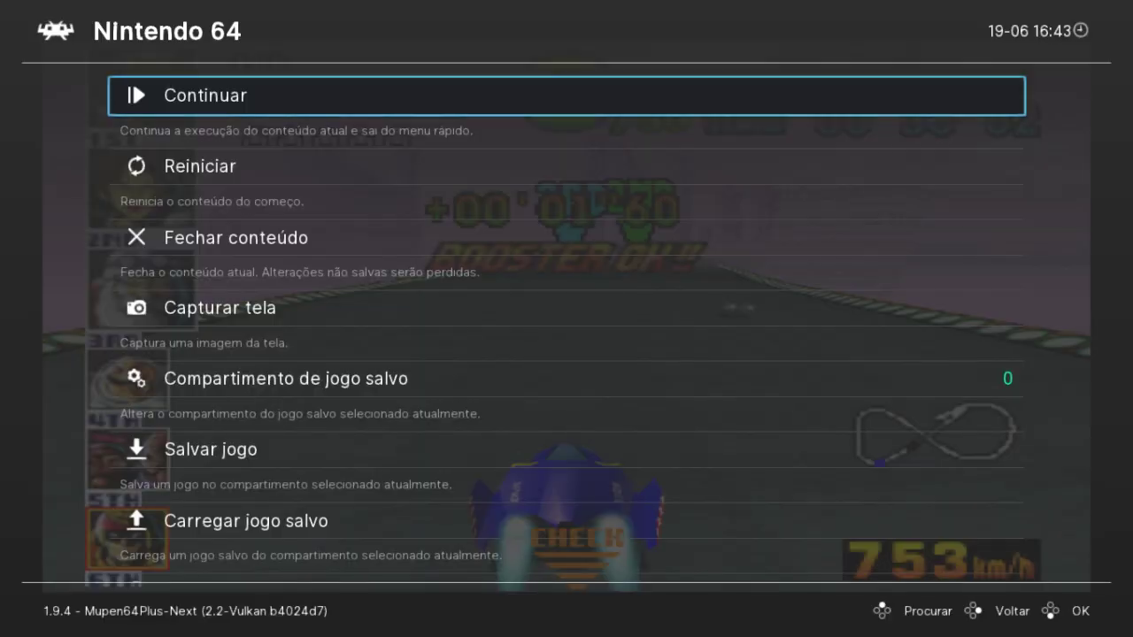
{"action": "key", "text": "Down"}
{"action": "key", "text": "Return"}
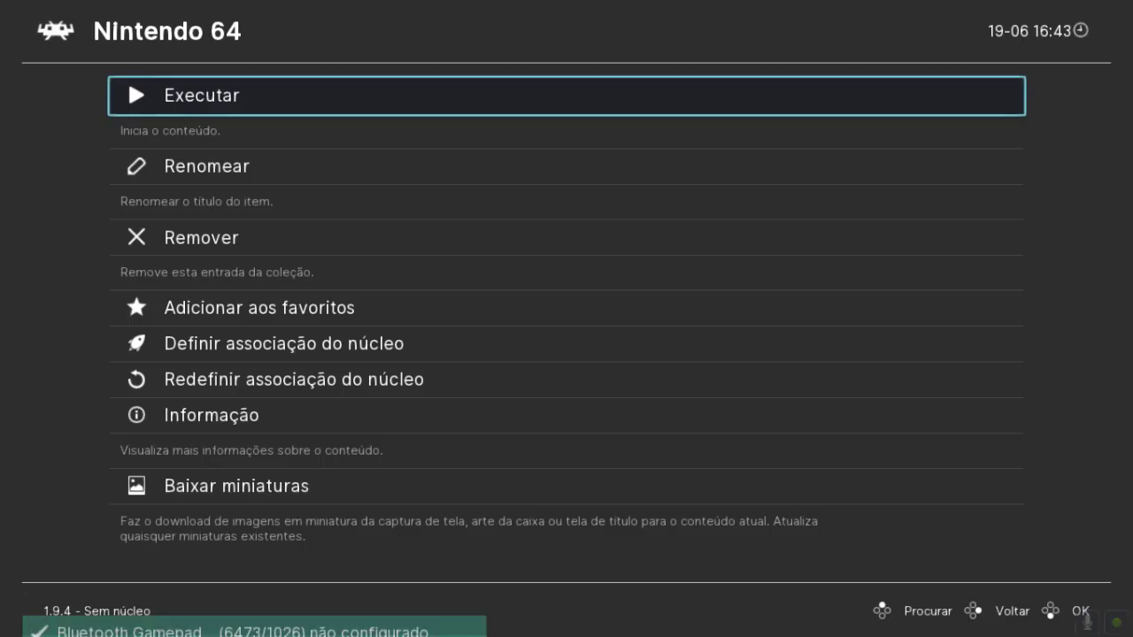
{"action": "key", "text": "BackSpace"}
{"action": "key", "text": "Down"}
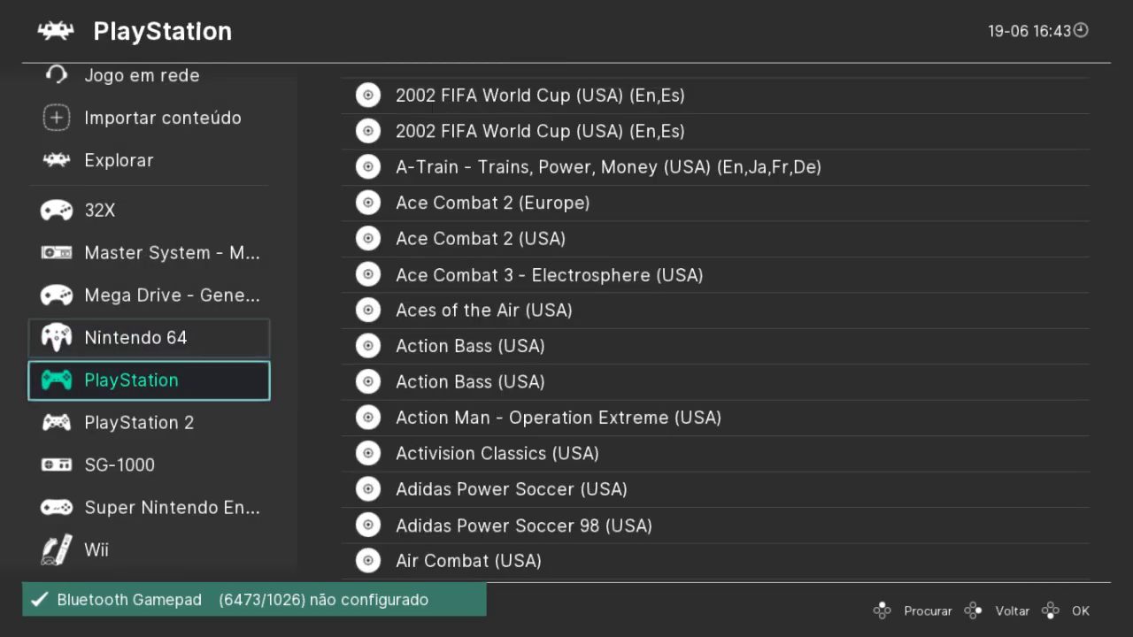